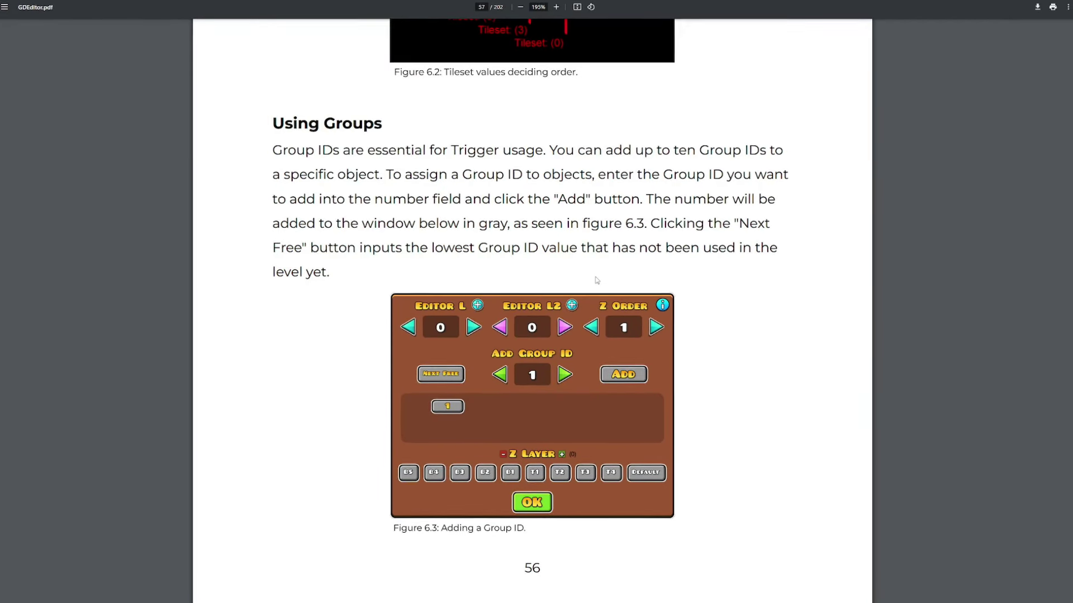
# - Read the PDF guide's sections on using Group IDs, Group Parent IDs and Extra Options
pyautogui.scroll(-10, 597, 280)
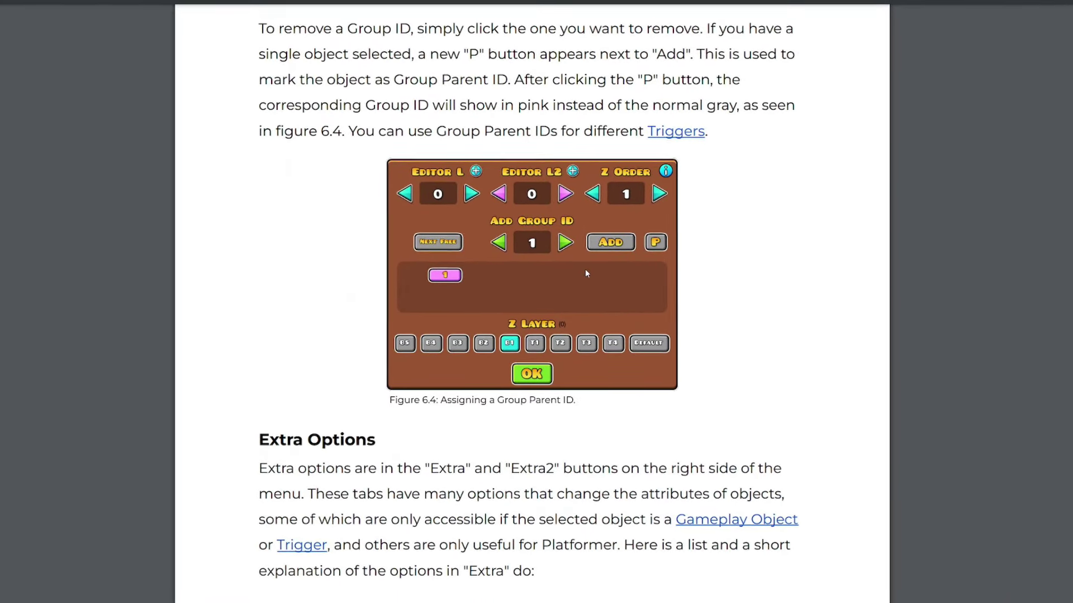
pyautogui.scroll(-3, 562, 311)
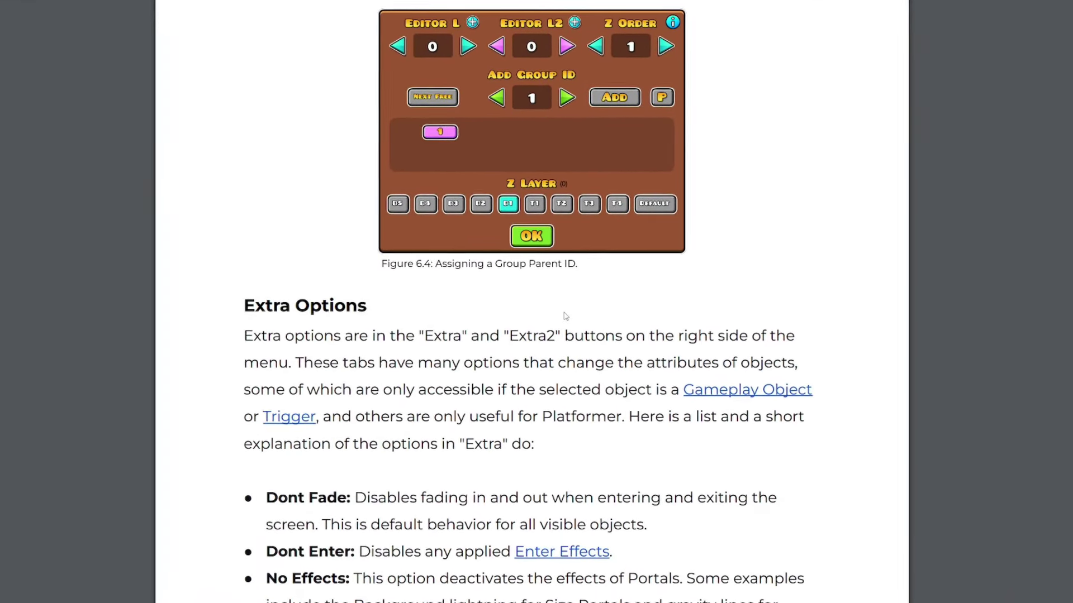
pyautogui.scroll(-3, 564, 316)
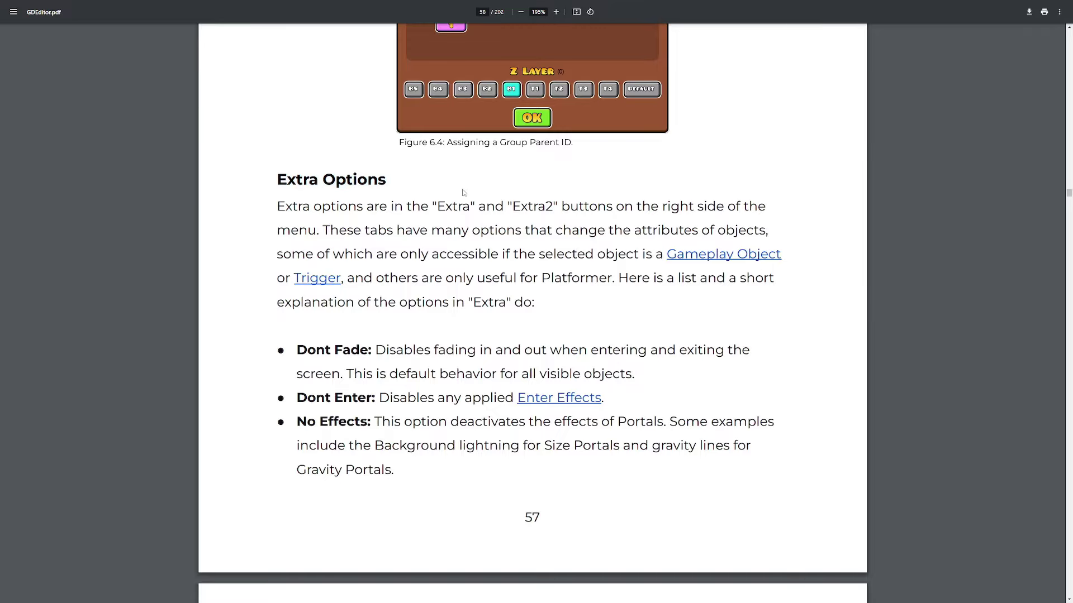
pyautogui.scroll(5, 463, 193)
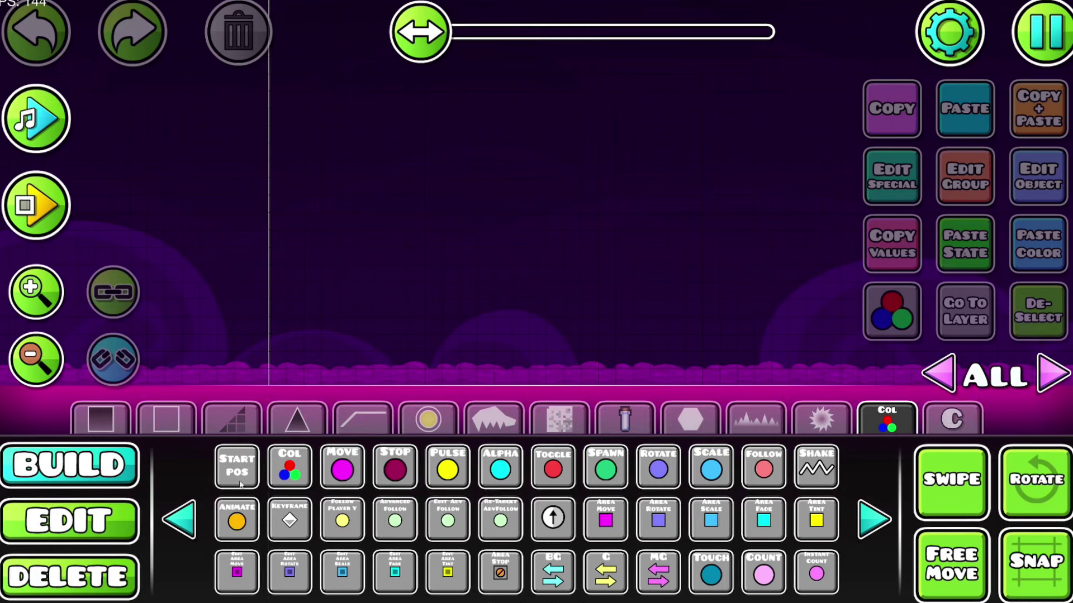
# - In the Geometry Dash level editor, place one solid block and browse its Extra, Extra2 and Anim options
pyautogui.click(97, 420)
pyautogui.click(485, 273)
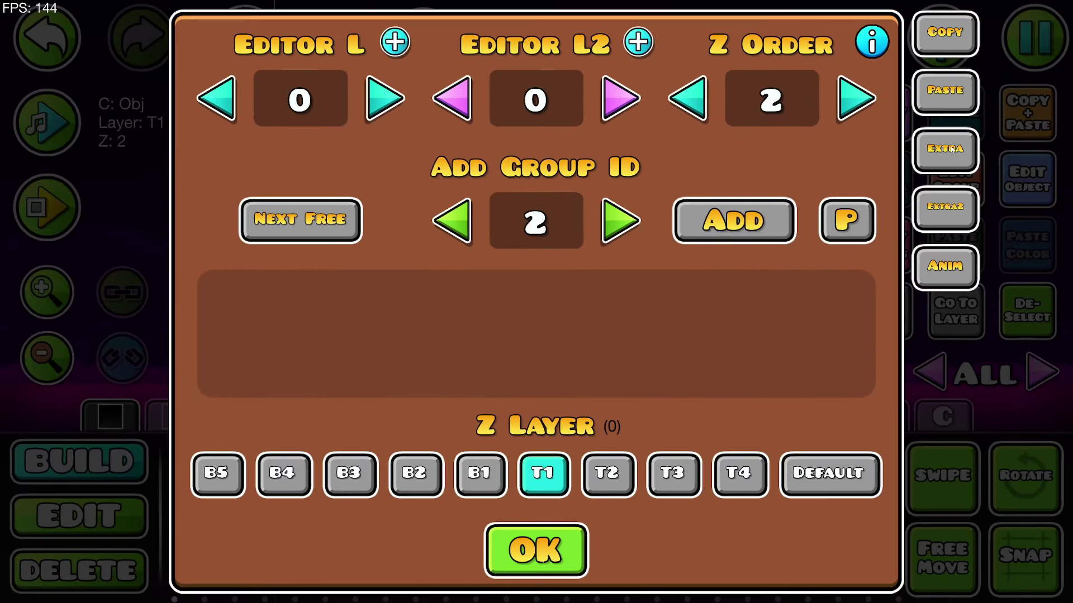
pyautogui.click(993, 146)
pyautogui.click(560, 543)
pyautogui.click(946, 206)
pyautogui.click(540, 464)
pyautogui.click(947, 267)
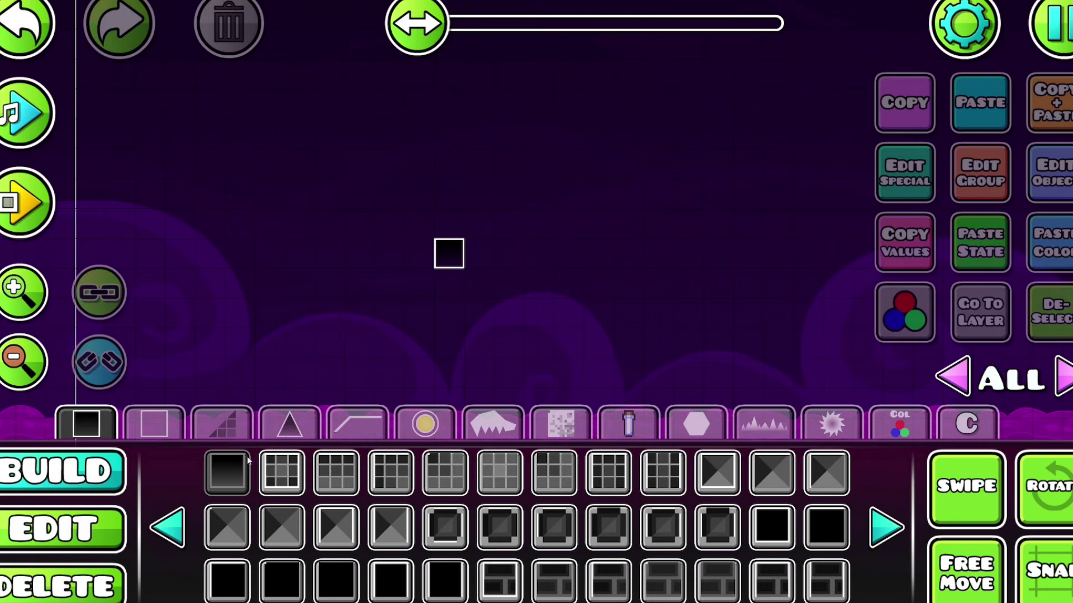
# - Draw a winding pattern of black square blocks above the ground, then select the area and open the blocks' Extra options
pyautogui.click(84, 583)
pyautogui.click(95, 464)
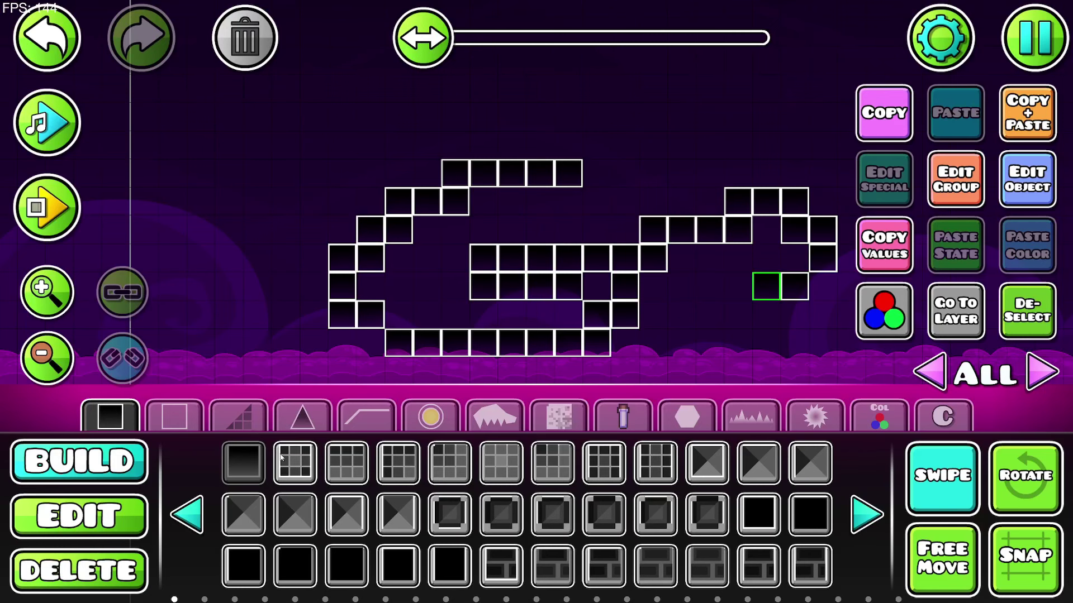
pyautogui.press('2')
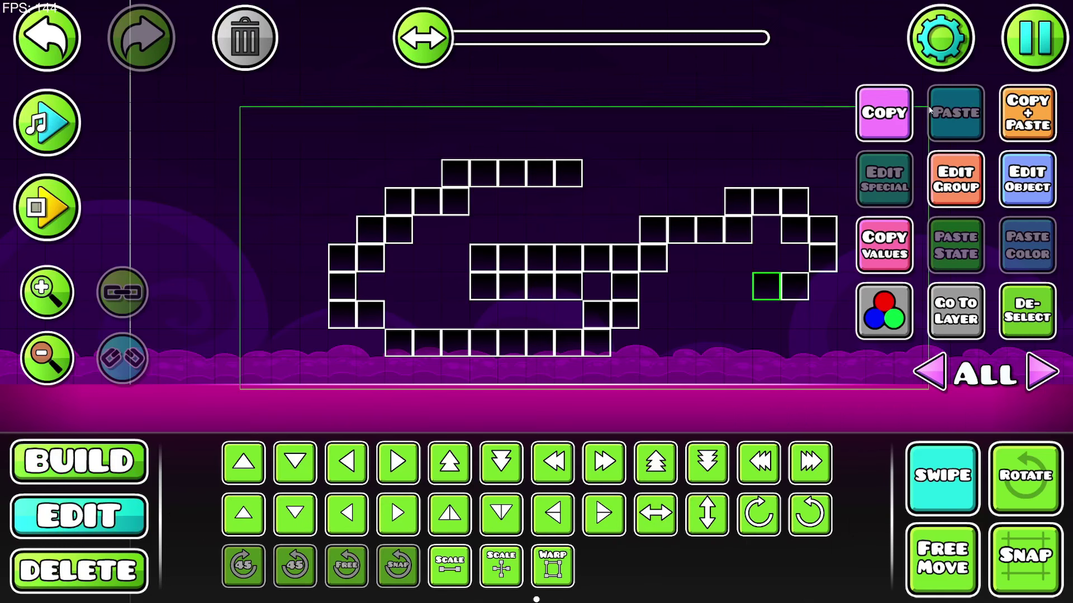
pyautogui.moveTo(929, 107); pyautogui.dragTo(929, 109)
pyautogui.click(941, 168)
pyautogui.click(961, 158)
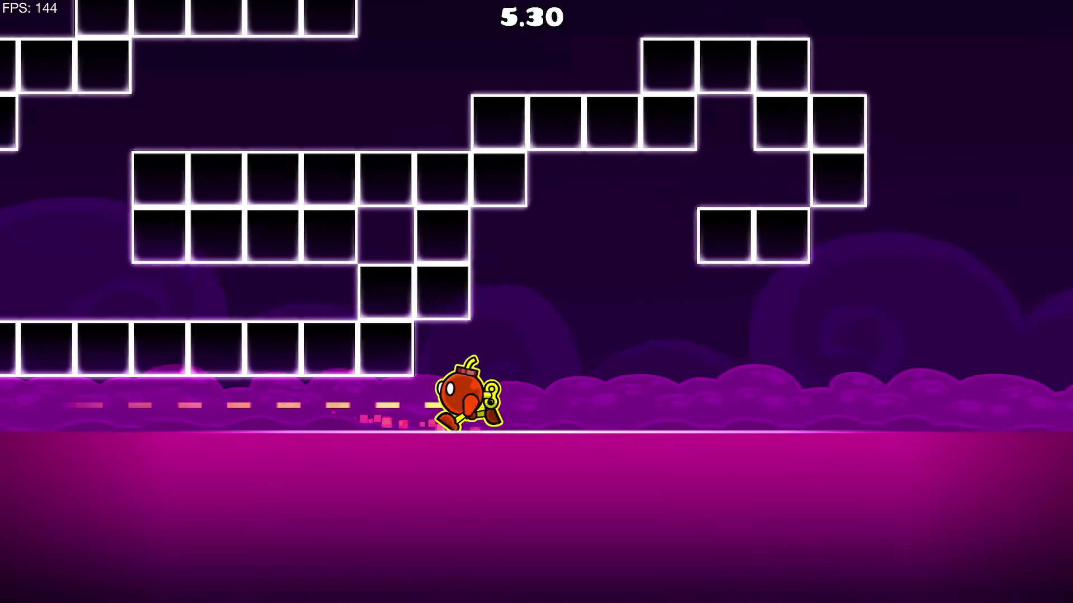
# - End the playtest, select the whole block pattern in the editor and adjust its Extra object options
pyautogui.press('Escape')
pyautogui.click(214, 348)
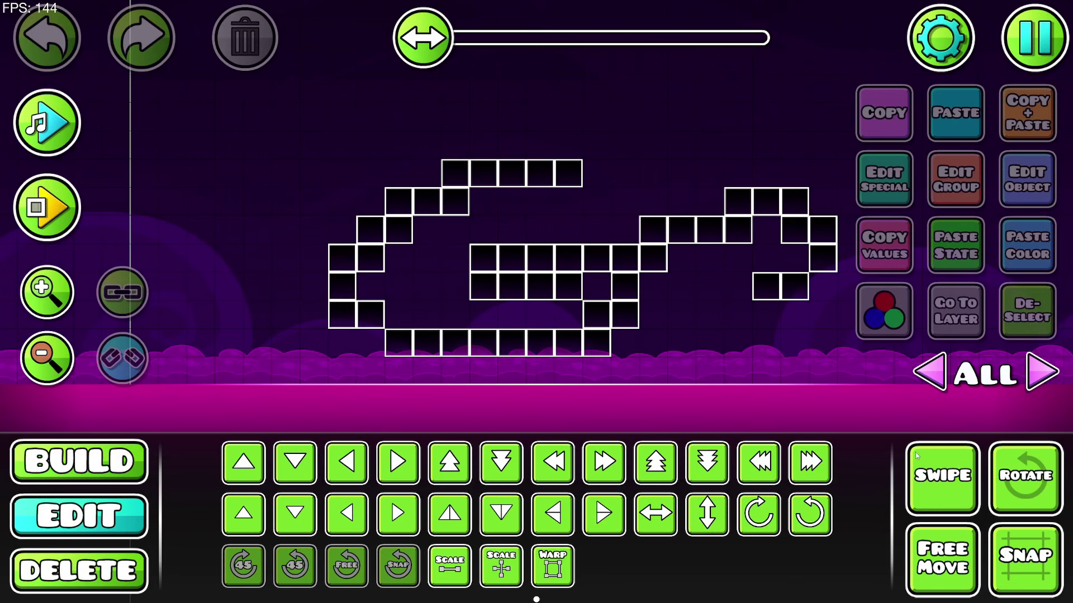
pyautogui.moveTo(321, 359); pyautogui.dragTo(855, 137)
pyautogui.click(936, 168)
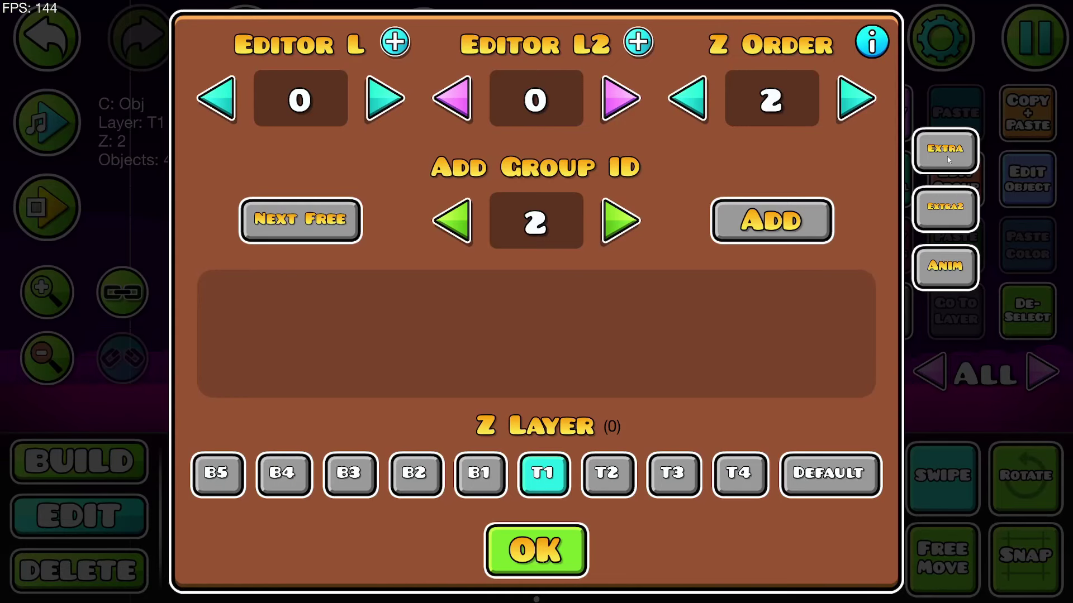
pyautogui.click(947, 166)
pyautogui.click(268, 157)
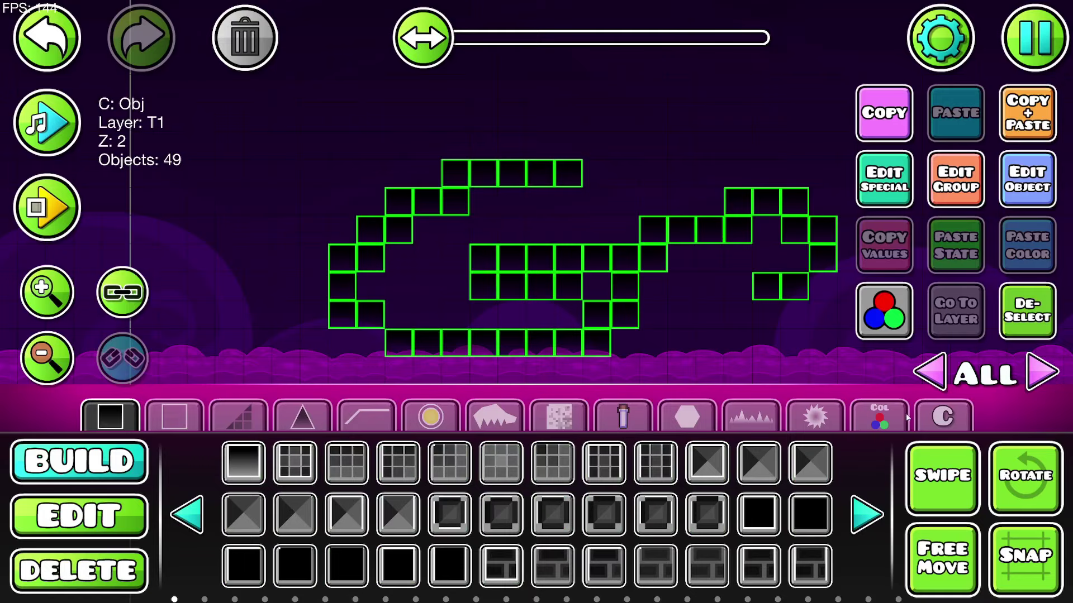
# - Place an Enter effect trigger from the last page of triggers ahead of the block pattern
pyautogui.click(880, 417)
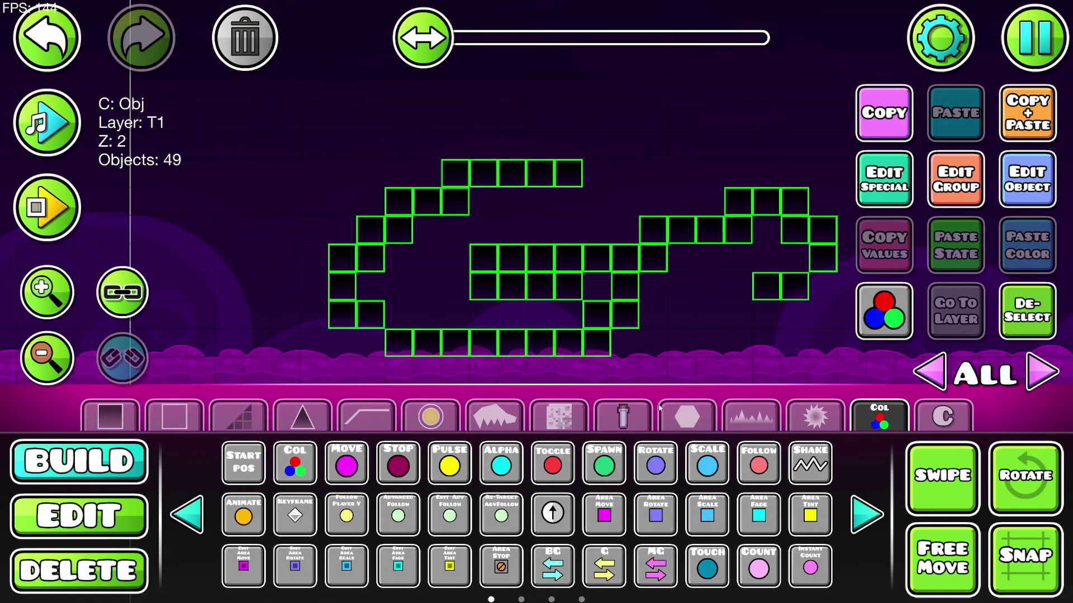
pyautogui.hscroll(-2, 492, 320)
pyautogui.click(866, 514)
pyautogui.click(866, 514)
pyautogui.click(866, 514)
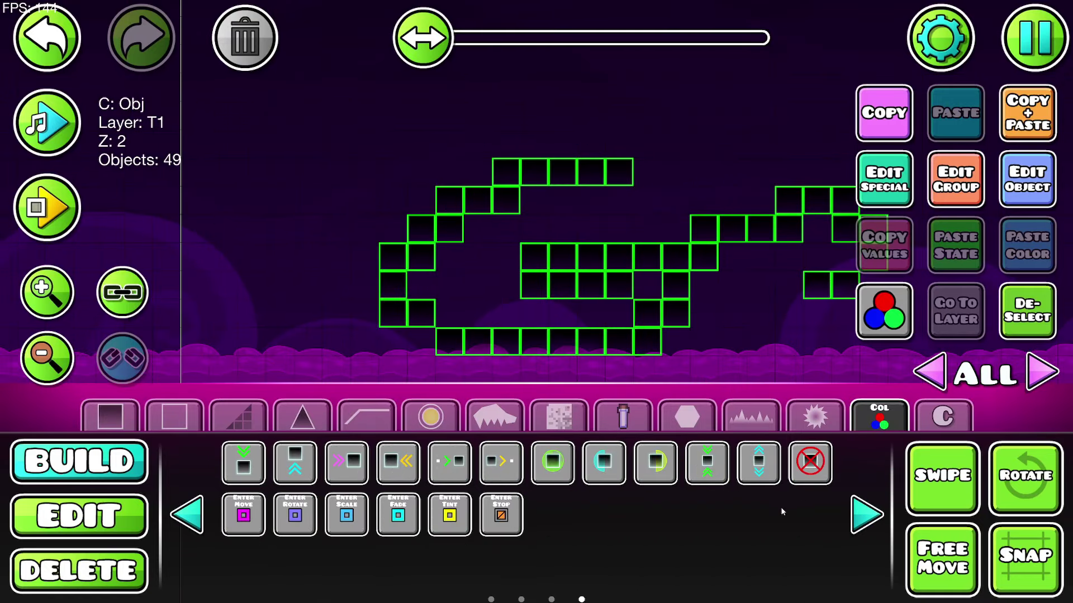
pyautogui.click(195, 257)
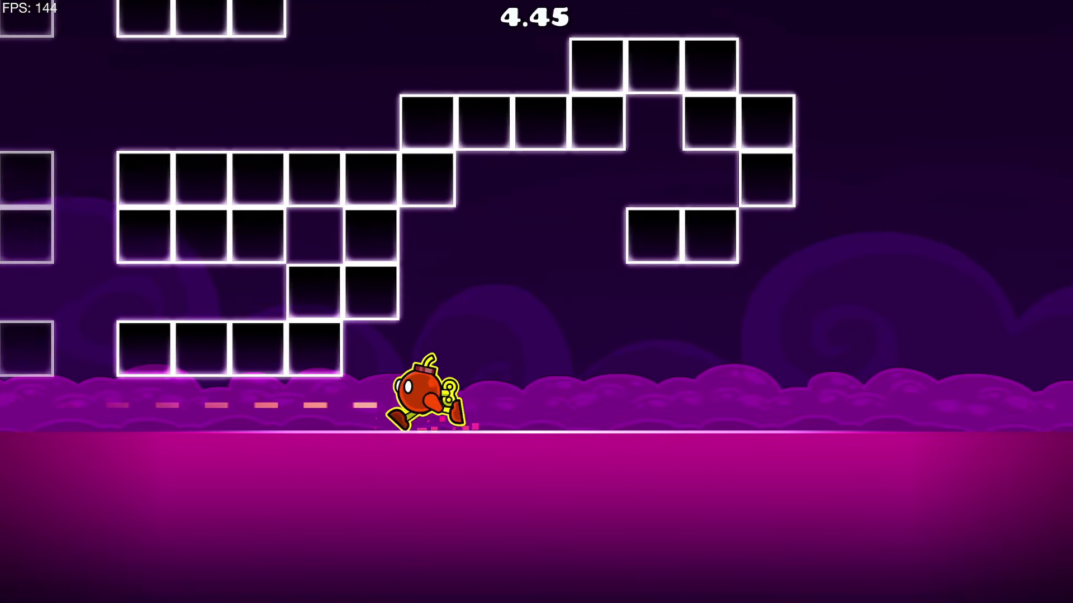
# - Return from the playtest to the editor, reselect all the blocks and apply their extra settings
pyautogui.press('Escape')
pyautogui.click(198, 361)
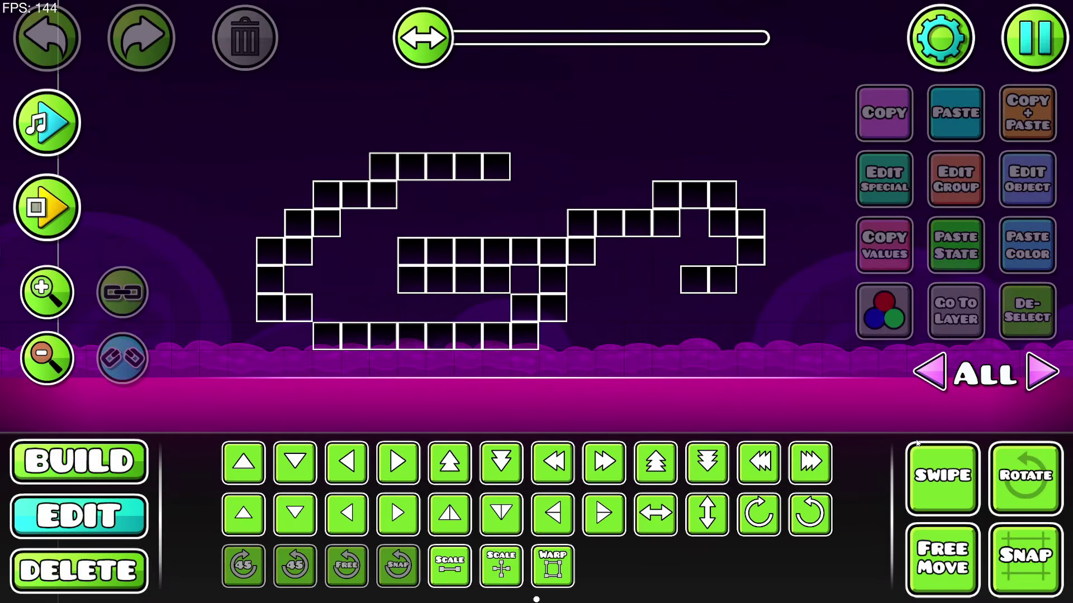
pyautogui.moveTo(857, 130); pyautogui.dragTo(858, 131)
pyautogui.click(954, 175)
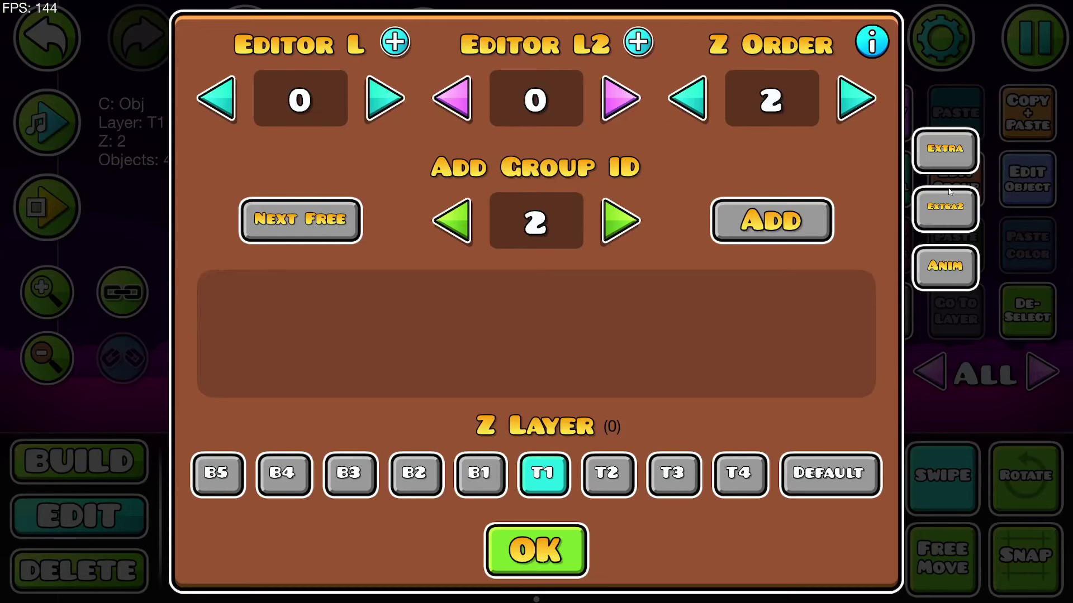
pyautogui.click(949, 192)
pyautogui.click(532, 538)
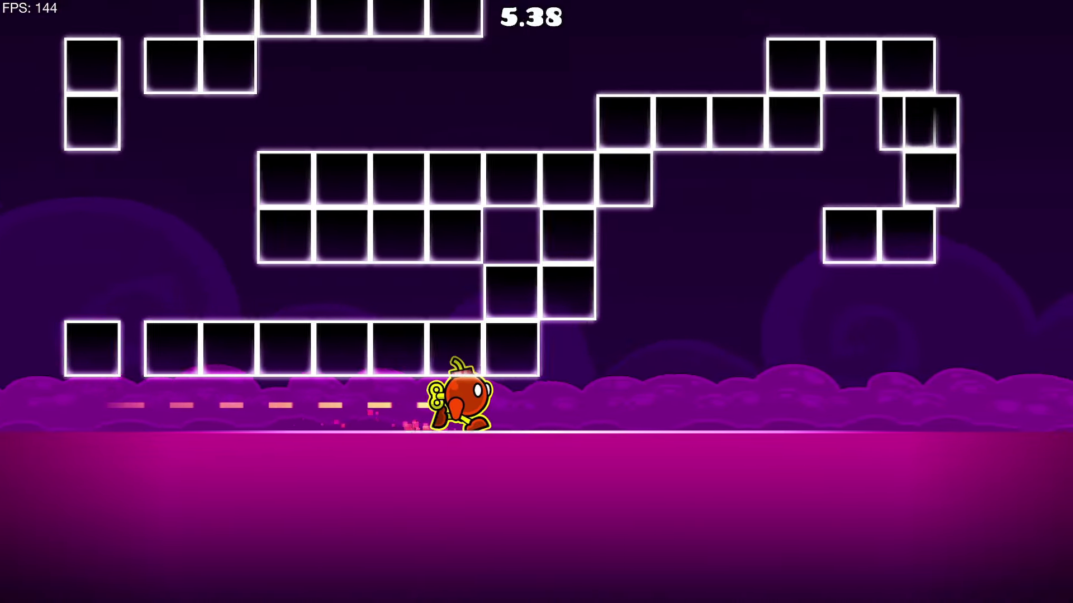
# - Leave the playtest, select all the blocks, open their Extra options, and playtest by running and jumping near the pattern
pyautogui.press('Escape')
pyautogui.click(201, 386)
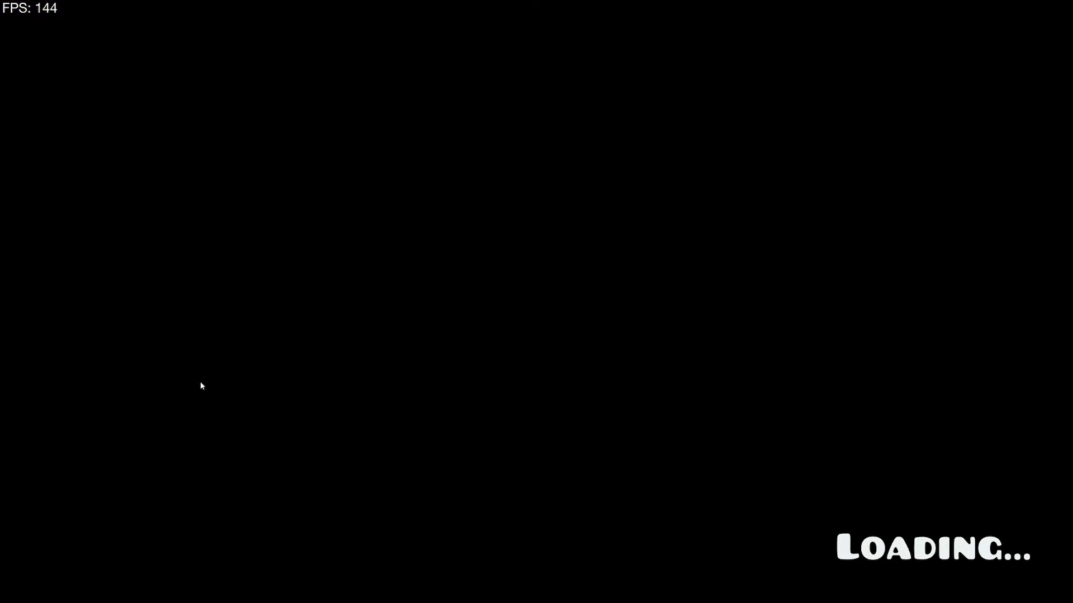
pyautogui.click(102, 519)
pyautogui.moveTo(199, 384); pyautogui.dragTo(799, 145)
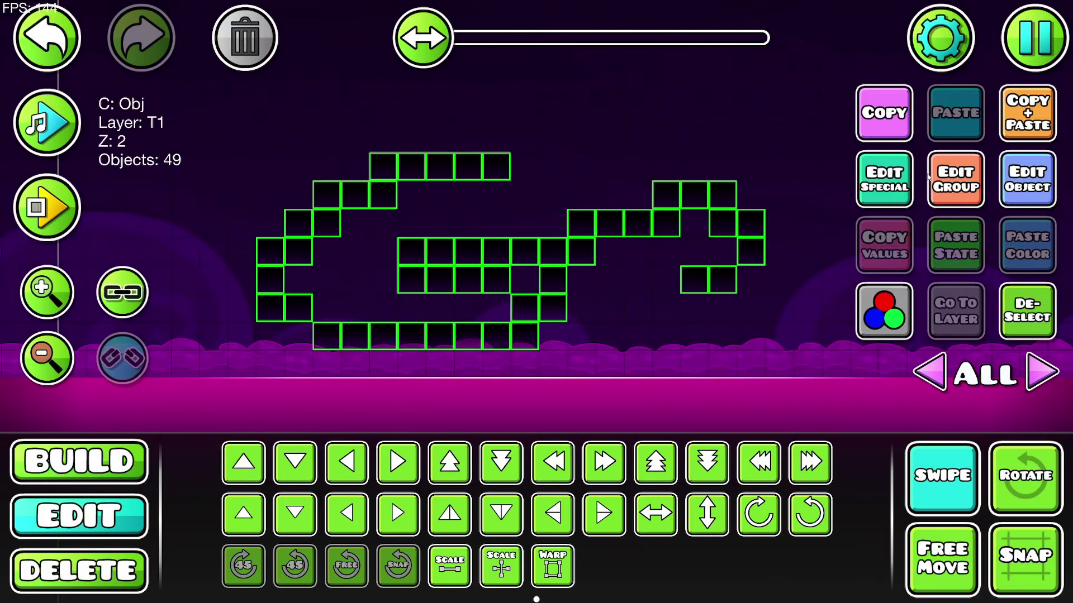
pyautogui.click(929, 178)
pyautogui.click(941, 152)
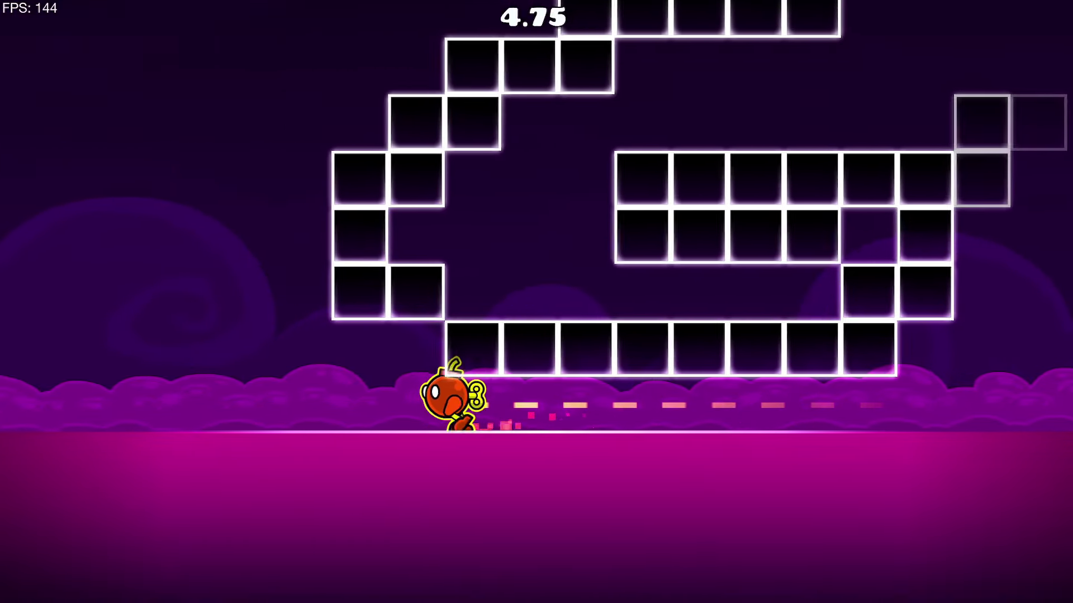
pyautogui.press('Up')
pyautogui.press('Right')
pyautogui.press('Up')
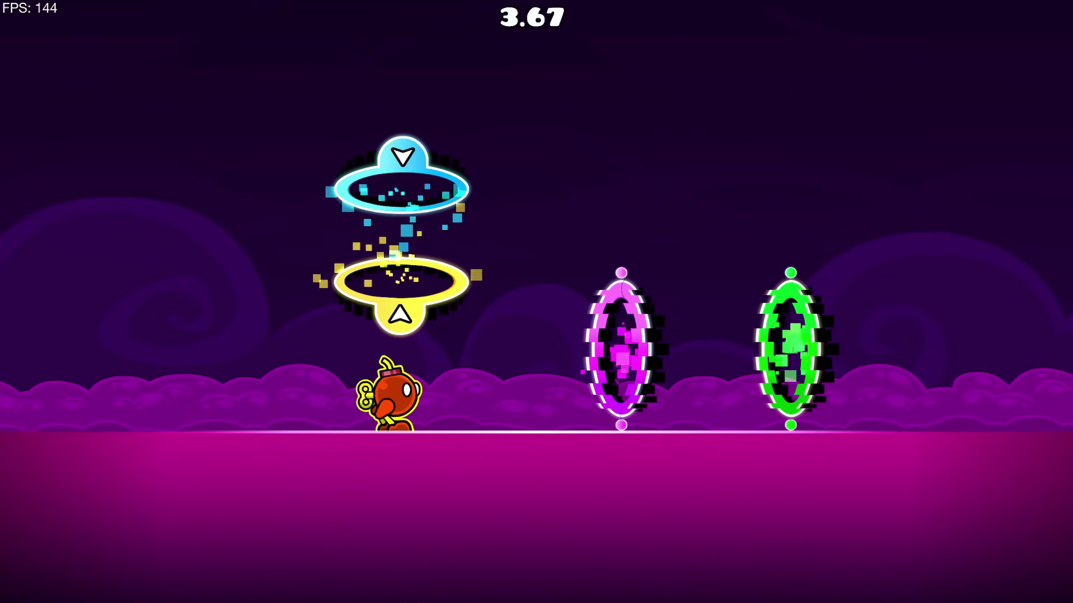
# - Playtest the blue and yellow gravity portals and the pink and green size portals, then return to the editor
pyautogui.press('space')
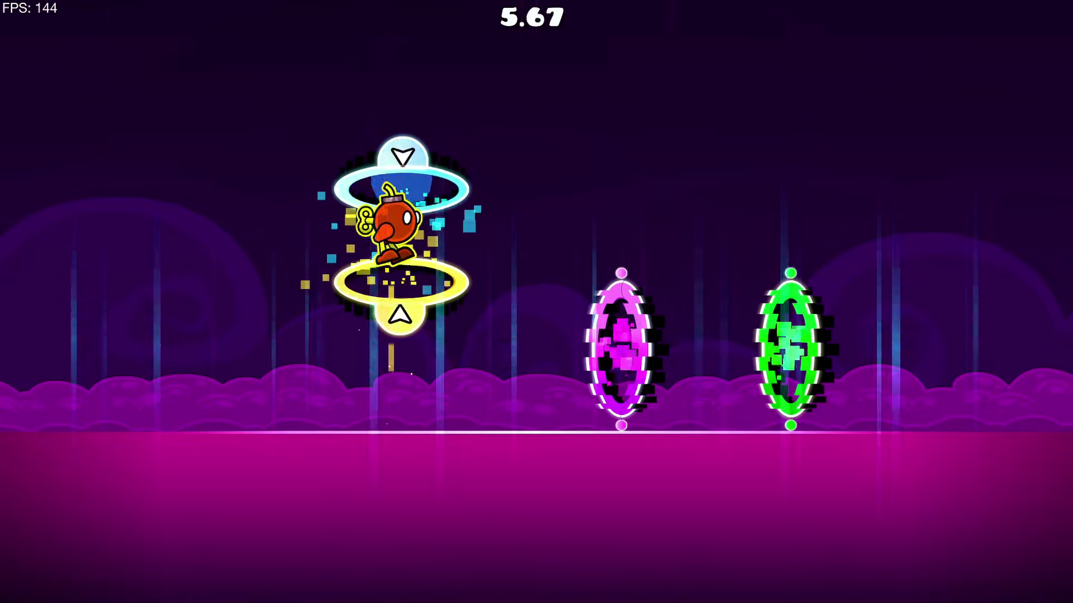
pyautogui.press('space')
pyautogui.press('space')
pyautogui.press('space')
pyautogui.press('space')
pyautogui.press('space')
pyautogui.press('space')
pyautogui.press('space')
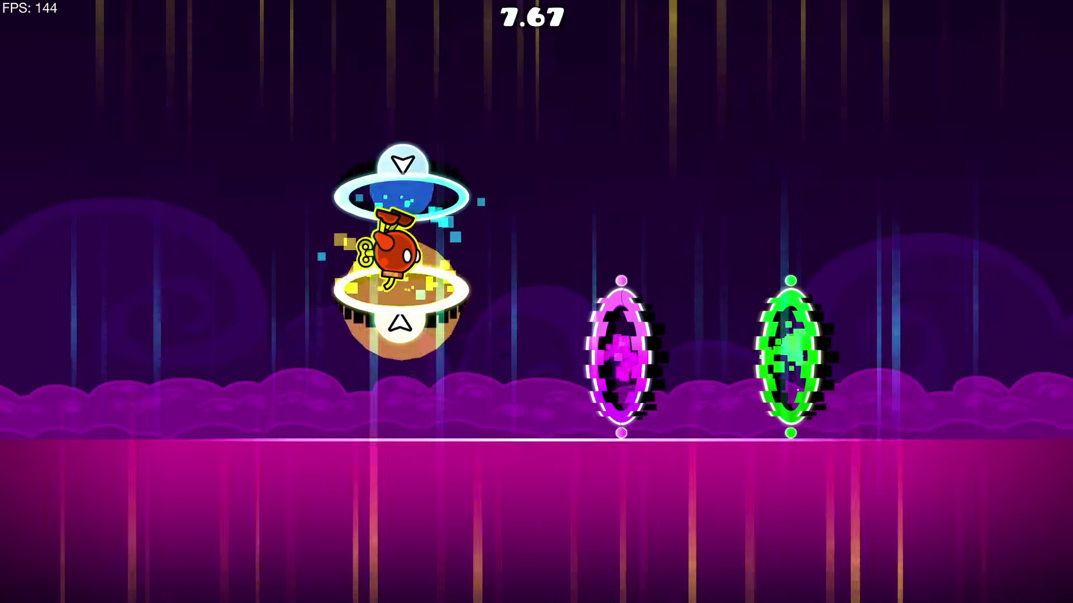
pyautogui.press('space')
pyautogui.press('space')
pyautogui.press('space')
pyautogui.press('space')
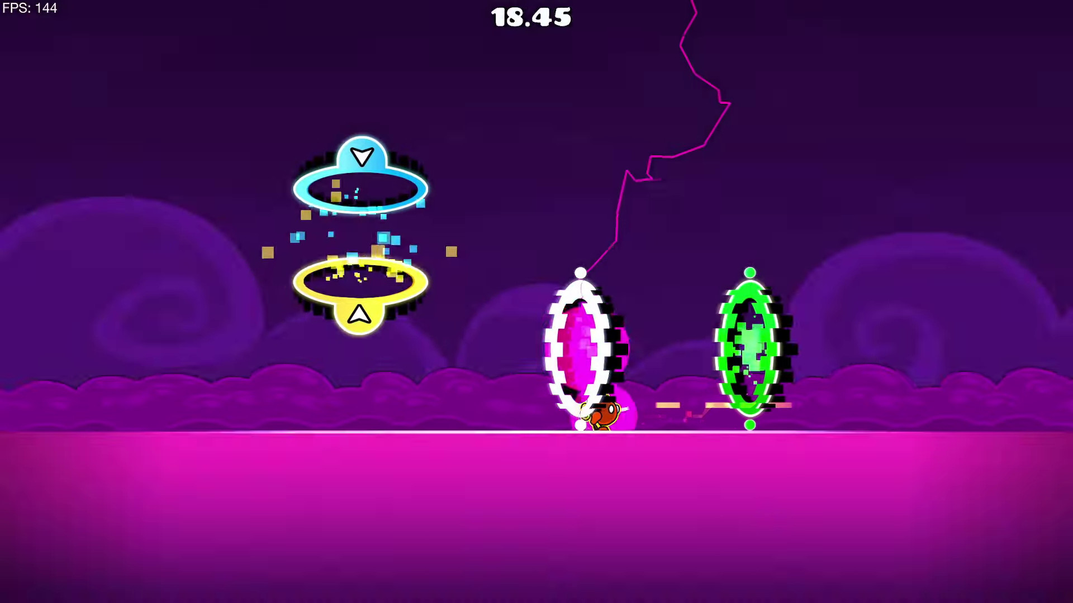
pyautogui.press('Escape')
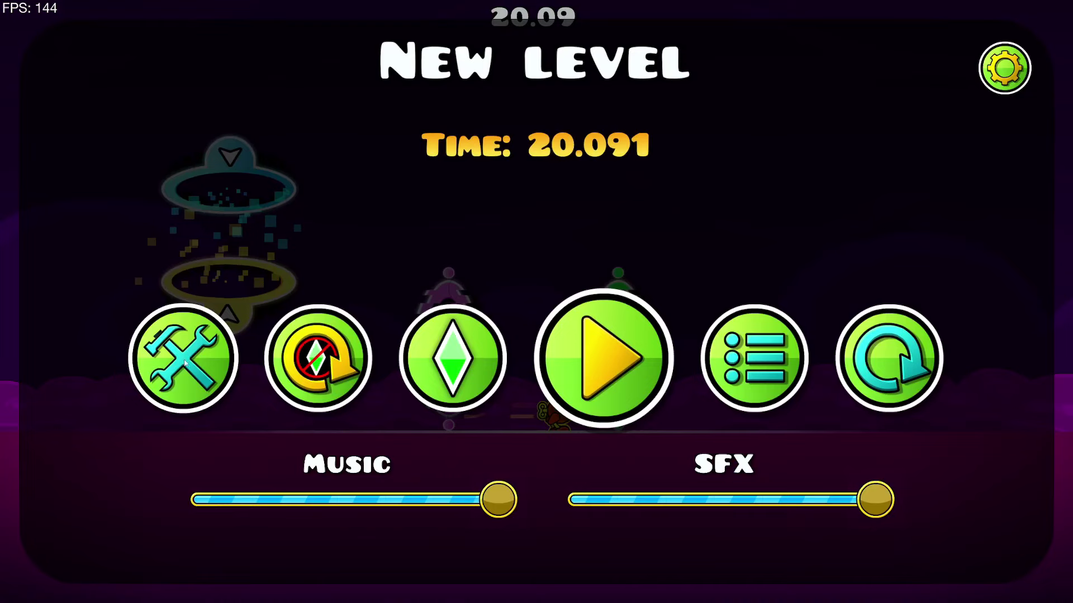
pyautogui.click(180, 356)
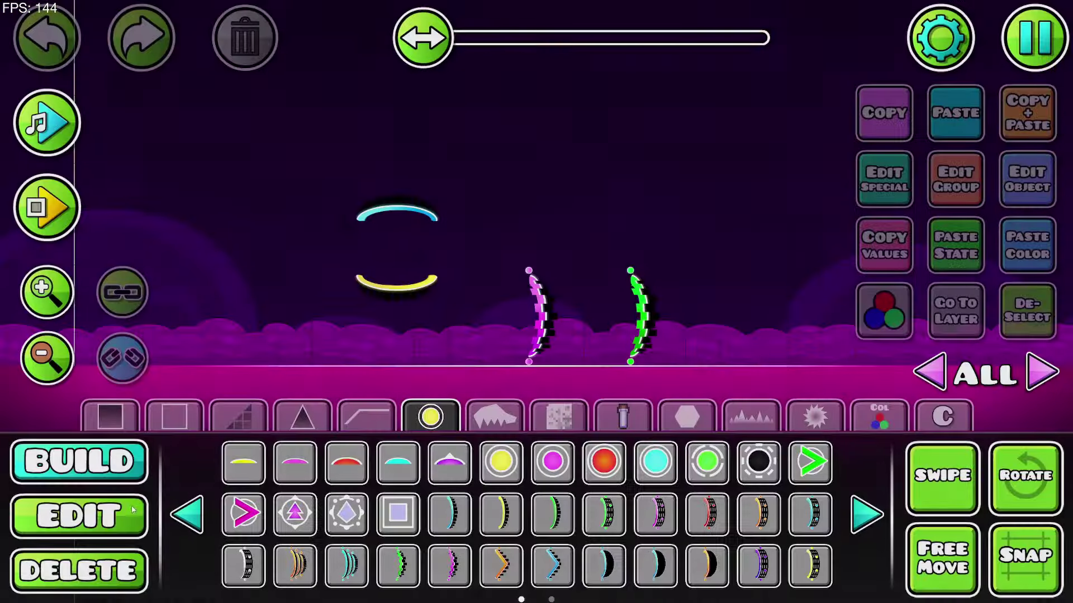
# - Select all four portals and enable the No Effects option for them in Extra
pyautogui.moveTo(326, 385); pyautogui.dragTo(704, 187)
pyautogui.click(941, 178)
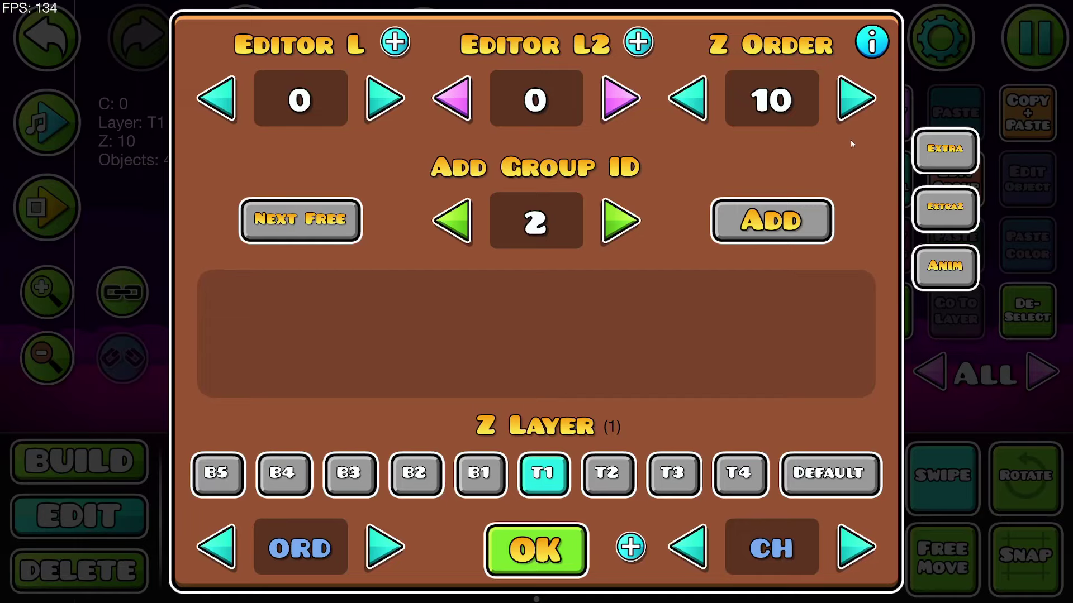
pyautogui.click(914, 156)
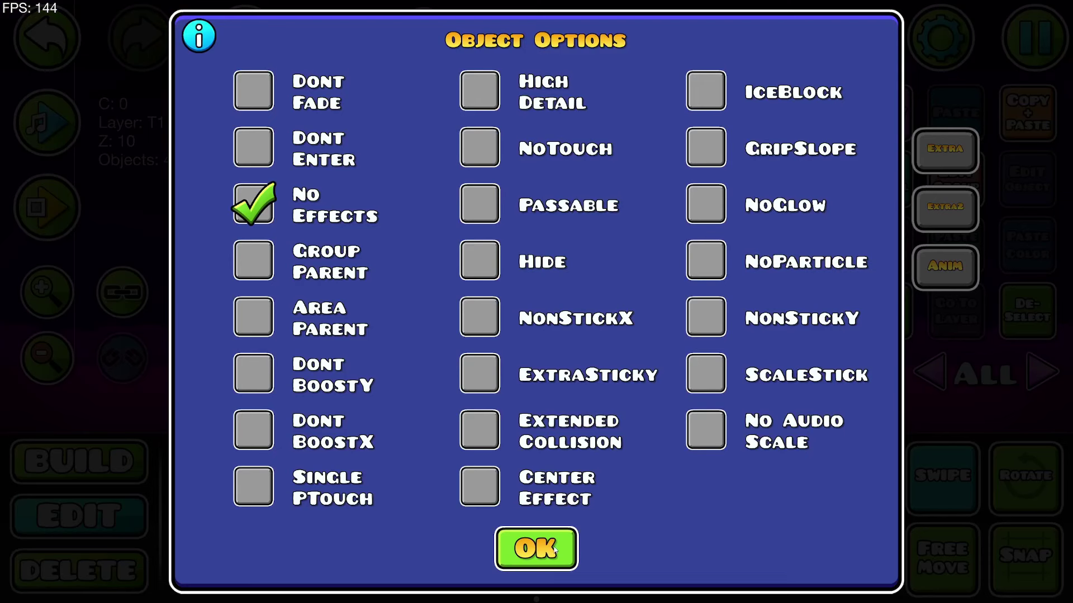
pyautogui.click(553, 551)
pyautogui.click(539, 548)
# - Save the level and playtest the four portals with No Effects enabled, jumping and running through each
pyautogui.press('Escape')
pyautogui.click(616, 233)
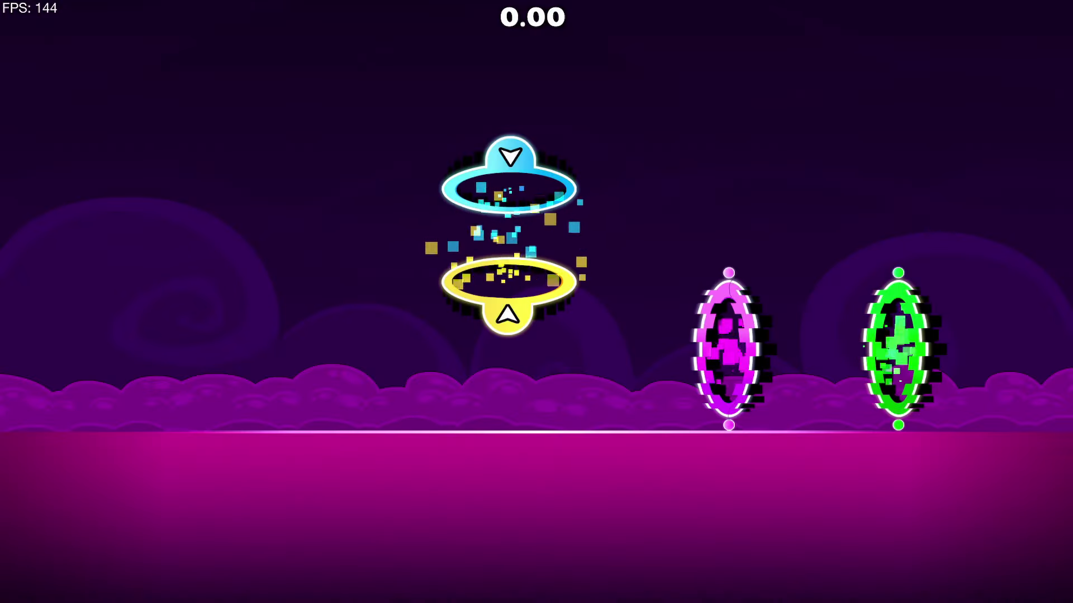
pyautogui.press('space')
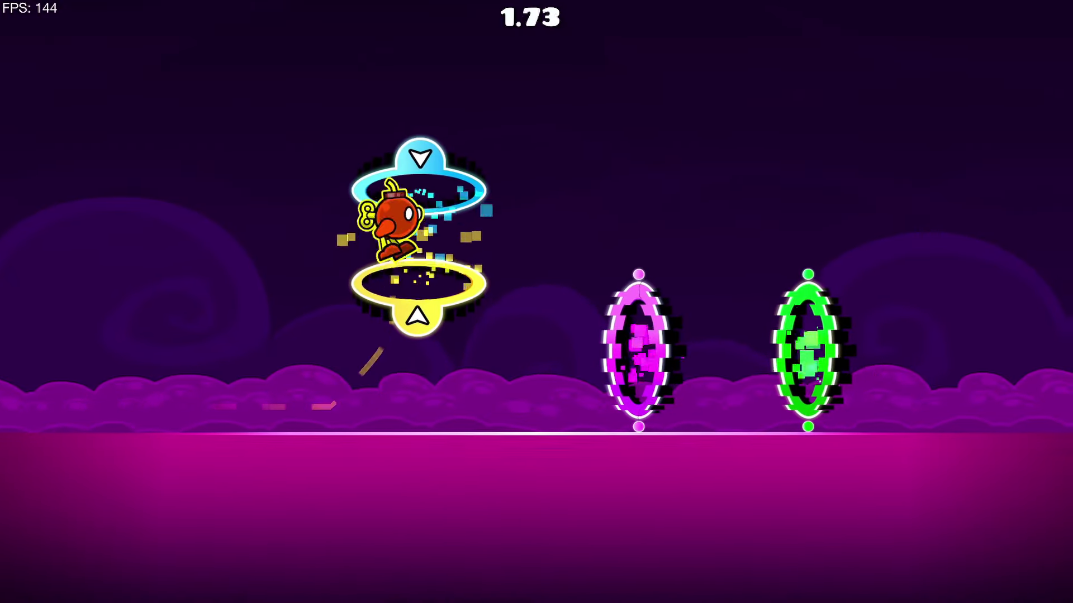
pyautogui.press('Right')
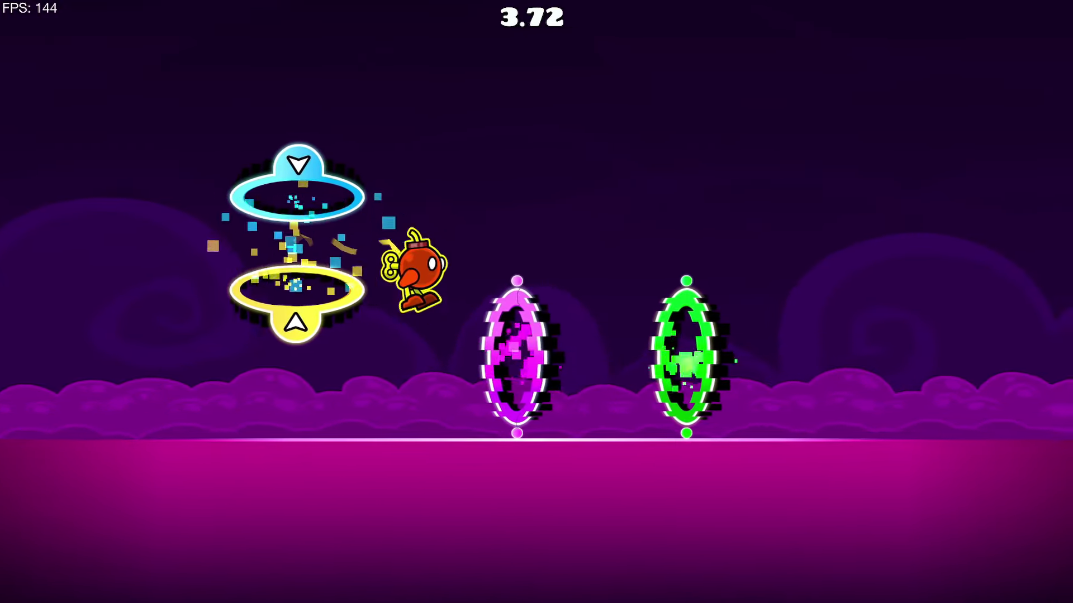
pyautogui.press('space')
pyautogui.press('Left')
pyautogui.press('Right')
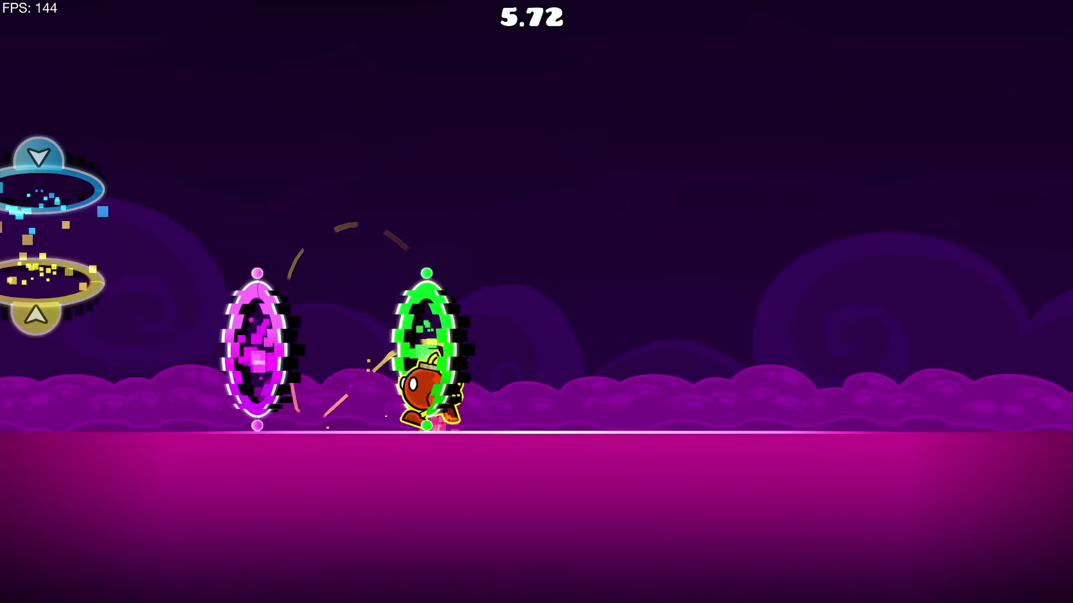
pyautogui.press('space')
pyautogui.press('Left')
pyautogui.press('Right')
pyautogui.press('space')
# - Select the four portals carrying group 1 and open their Extra object options
pyautogui.moveTo(402, 173); pyautogui.dragTo(788, 358)
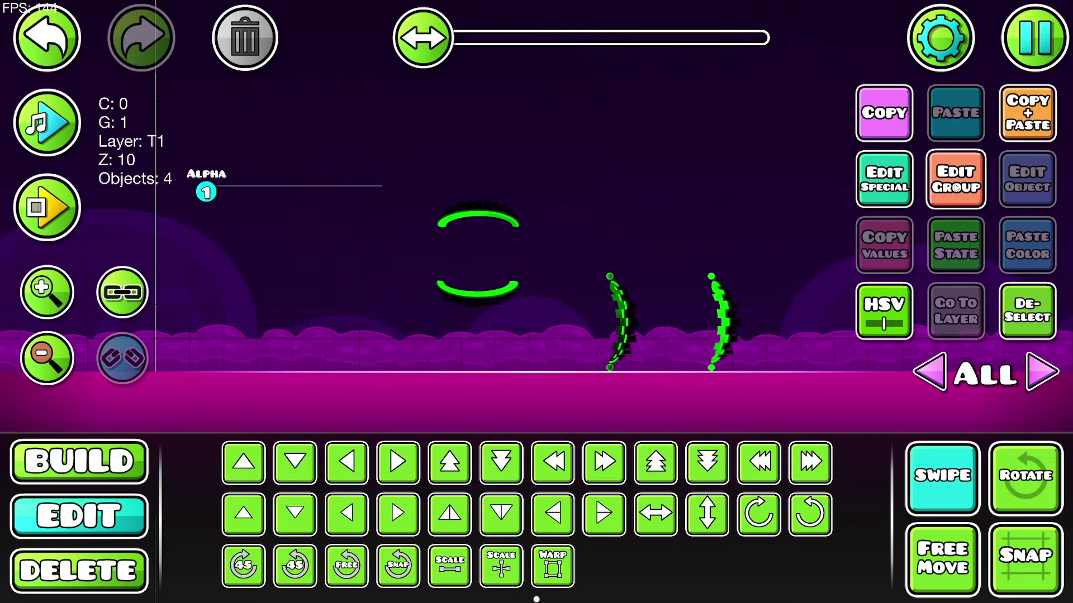
pyautogui.click(956, 188)
pyautogui.click(946, 139)
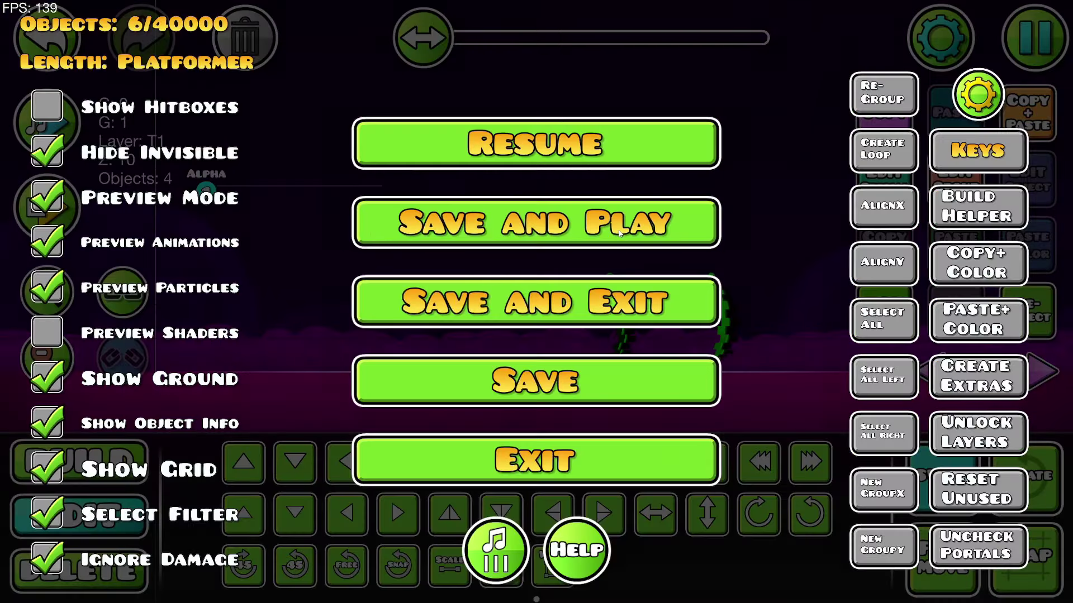
# - Save the level and playtest the portals again, jumping through the gravity portals and running back and forth past the size portals
pyautogui.click(537, 210)
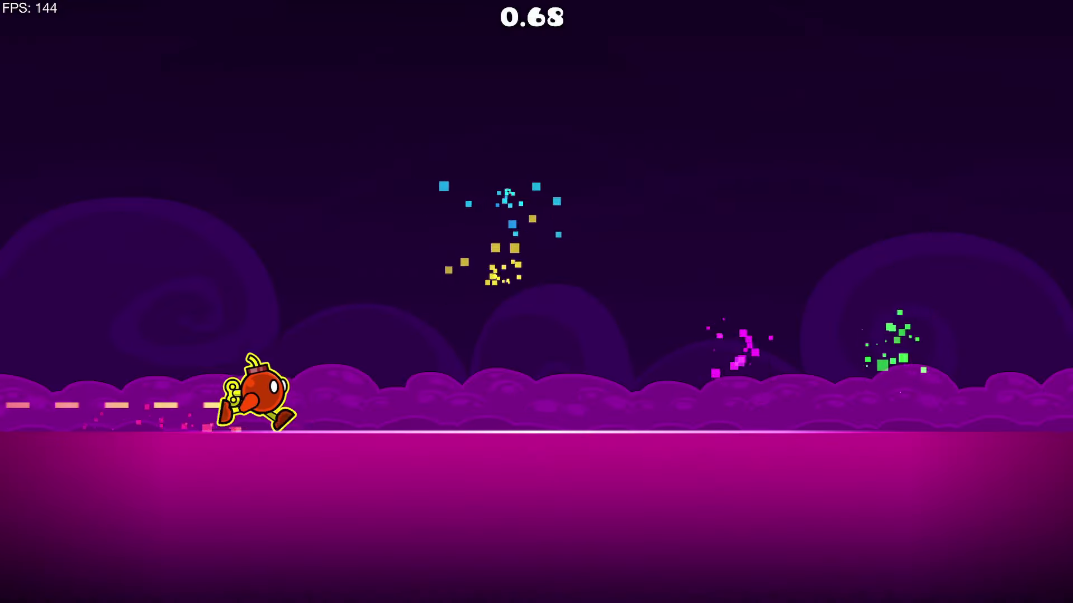
pyautogui.press('space')
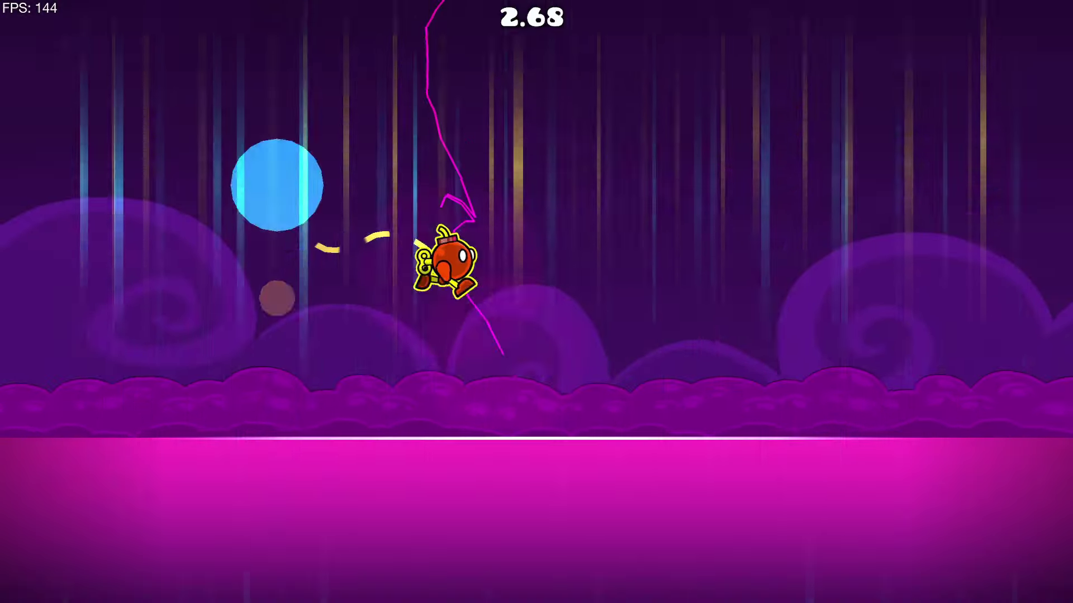
pyautogui.press('space')
pyautogui.press('space')
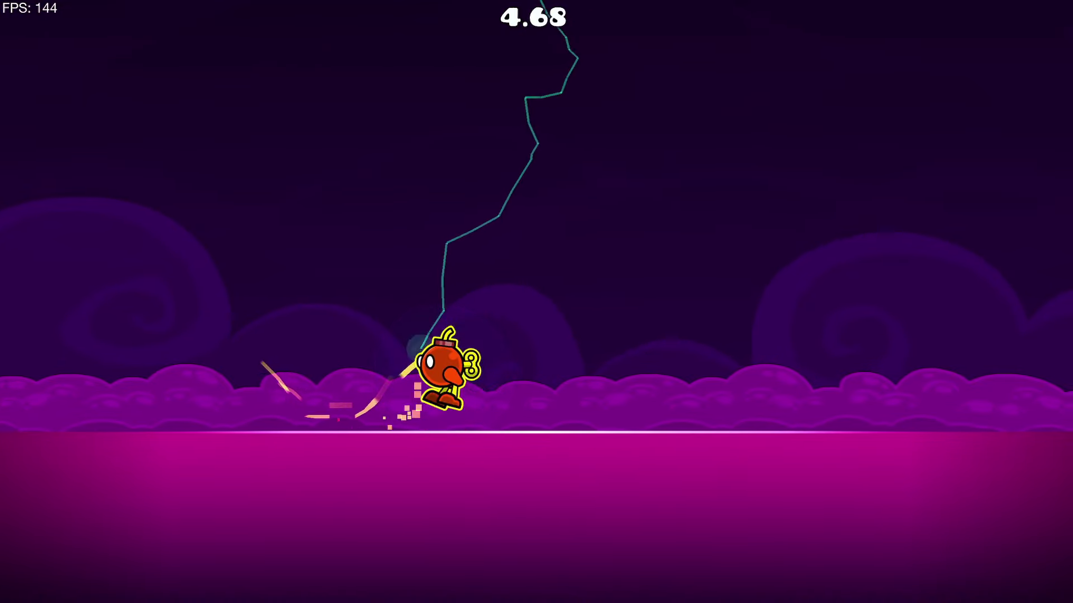
pyautogui.press('space')
pyautogui.press('space')
pyautogui.press('space')
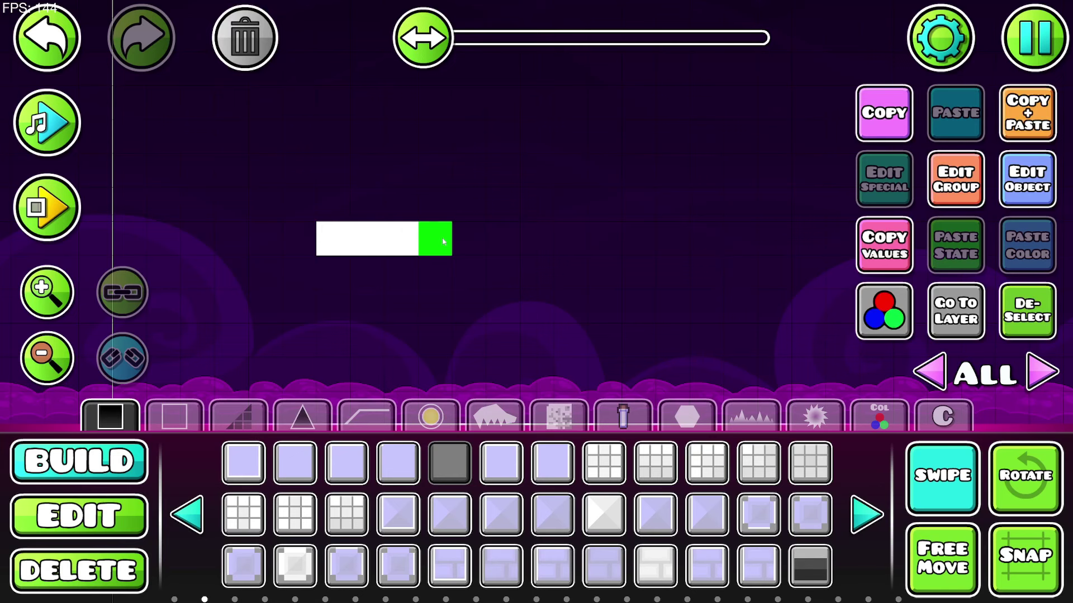
# - Rotate all nine blocks of the white plus around their centre, undo the rotation and deselect the blocks
pyautogui.press('2')
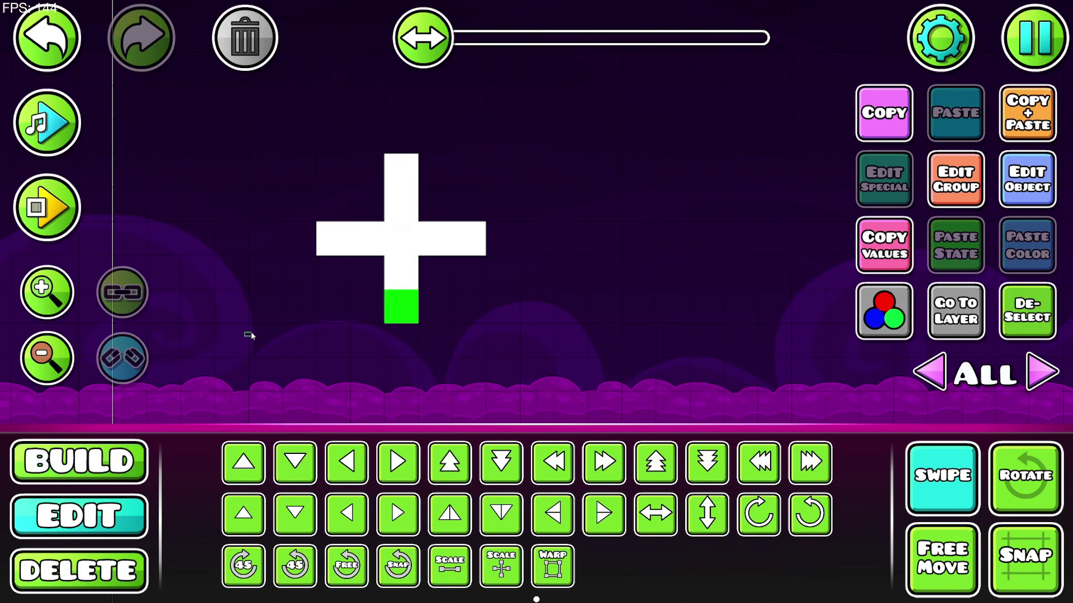
pyautogui.hotkey('ctrl', 'a')
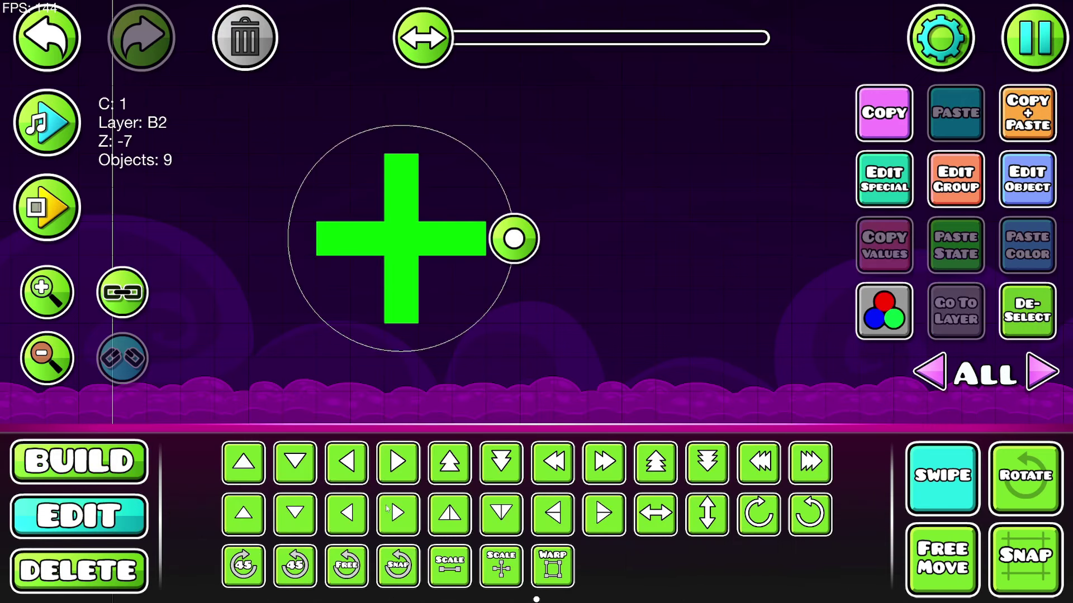
pyautogui.moveTo(515, 238); pyautogui.dragTo(302, 182)
pyautogui.click(60, 43)
pyautogui.click(1027, 311)
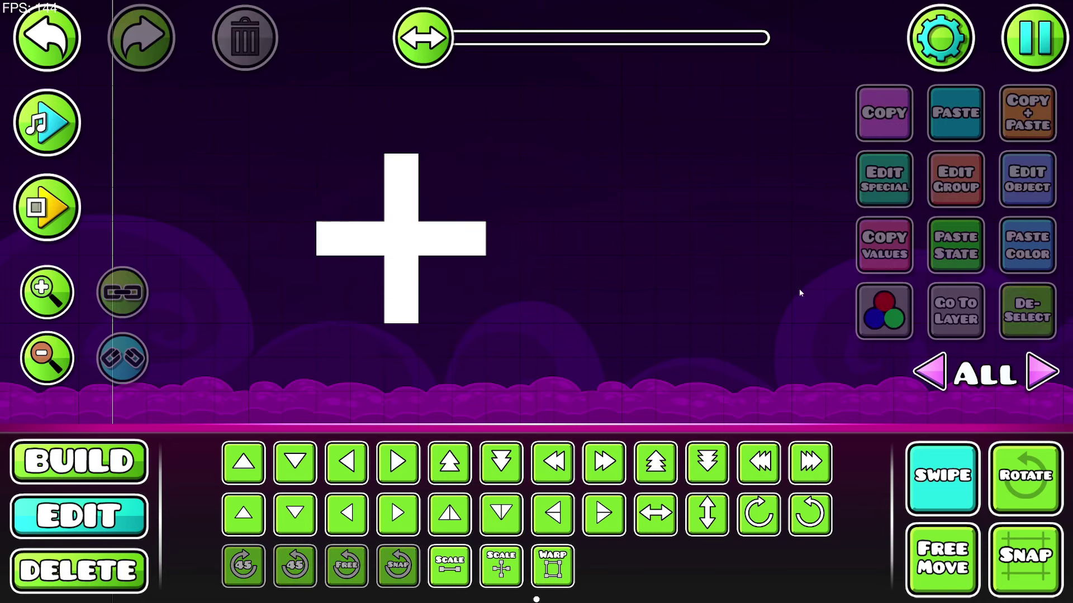
# - Enable the Group Parent option for the block at the right end of the white plus
pyautogui.click(472, 240)
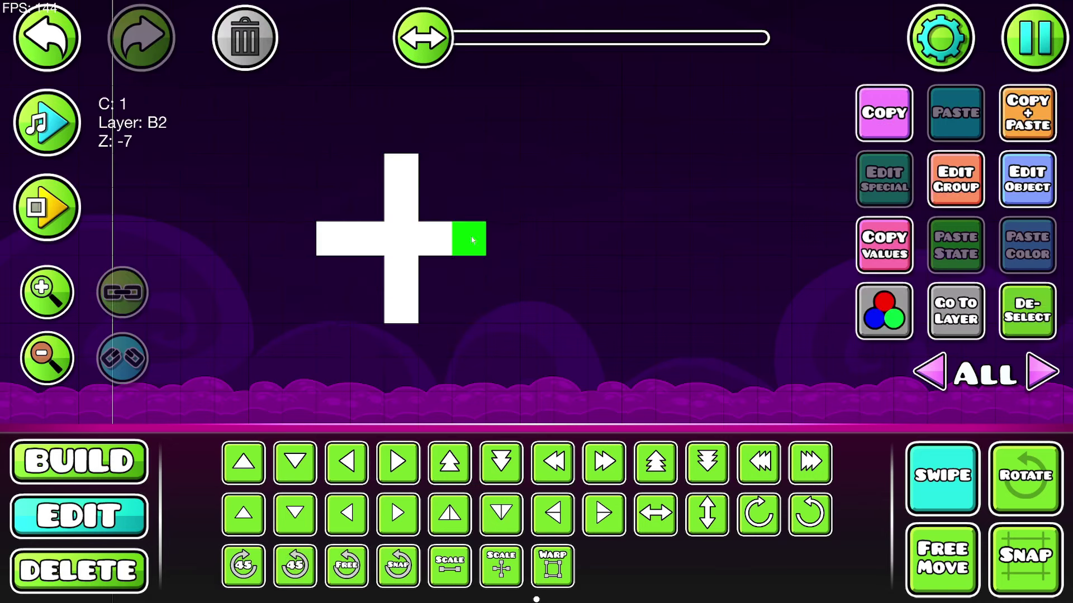
pyautogui.click(954, 193)
pyautogui.click(945, 149)
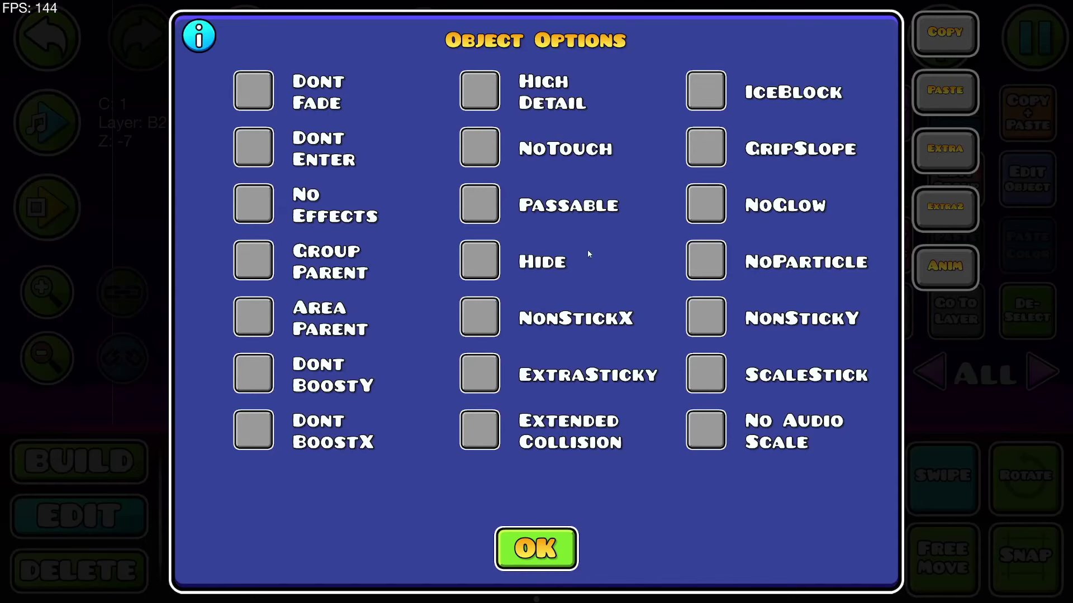
pyautogui.click(524, 534)
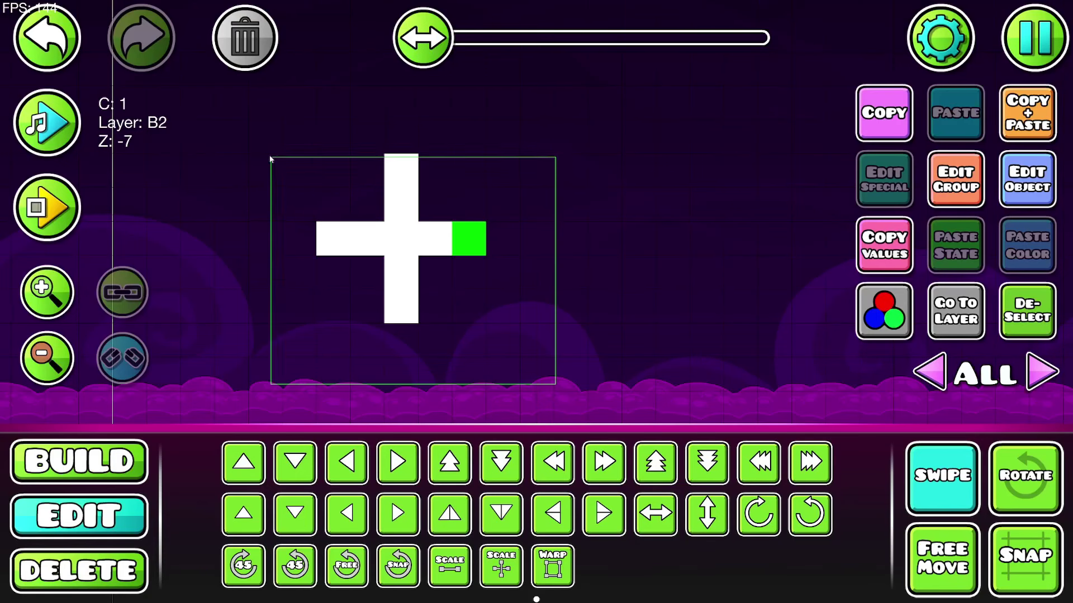
# - Rotate the whole plus around its parent block, undo the rotation, and scale up the plus
pyautogui.moveTo(270, 159); pyautogui.dragTo(270, 159)
pyautogui.moveTo(370, 183); pyautogui.dragTo(363, 133)
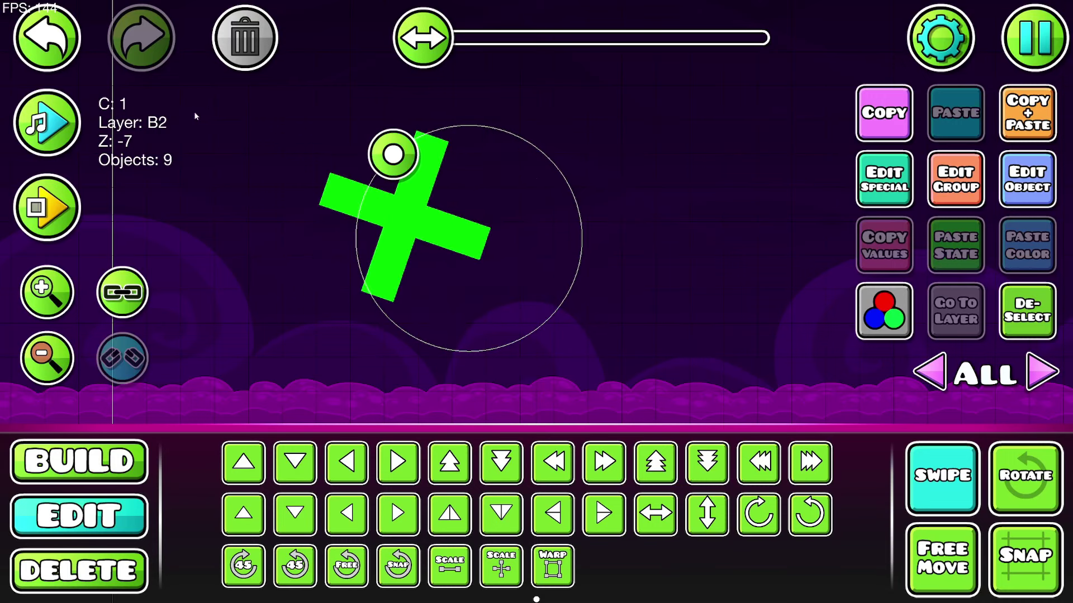
pyautogui.click(67, 61)
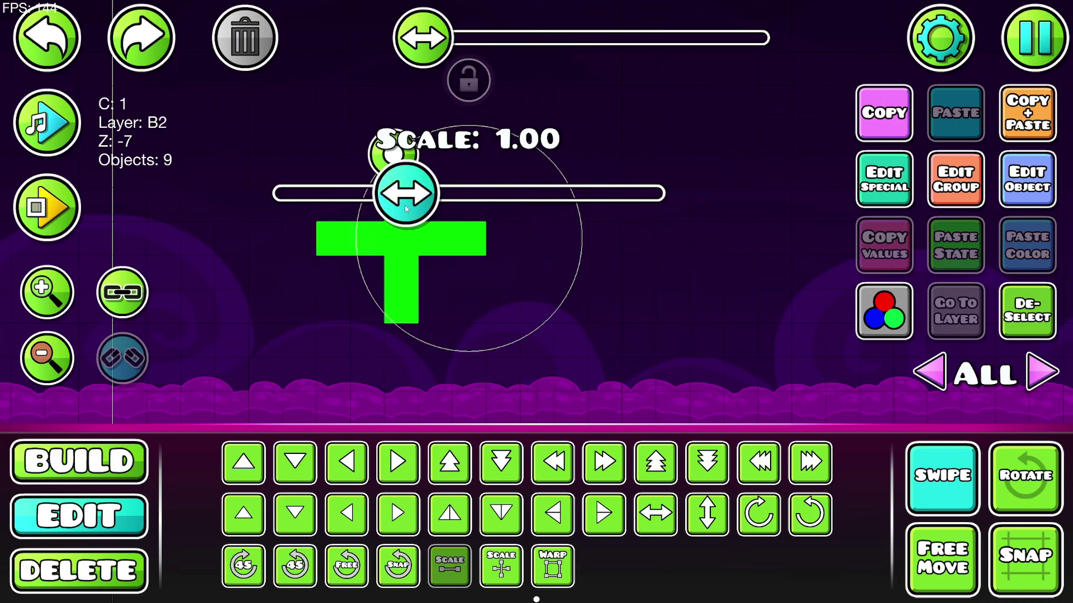
pyautogui.moveTo(406, 194); pyautogui.dragTo(593, 193)
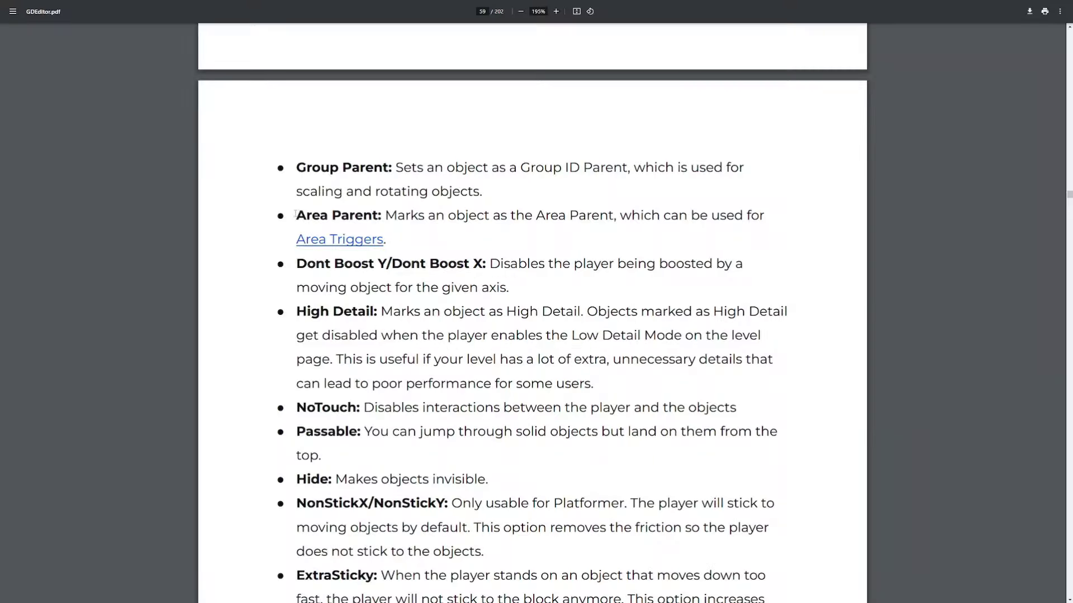
# - Switch to GDEditor.pdf, highlight the Area Parent description and read on through the option list
pyautogui.moveTo(292, 215); pyautogui.dragTo(410, 240)
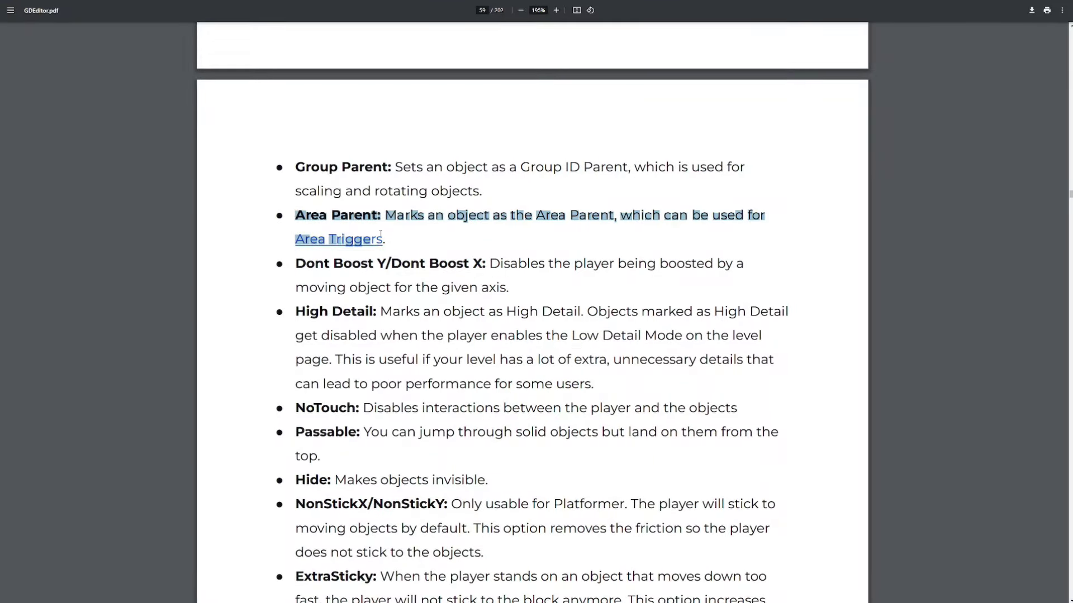
pyautogui.click(411, 240)
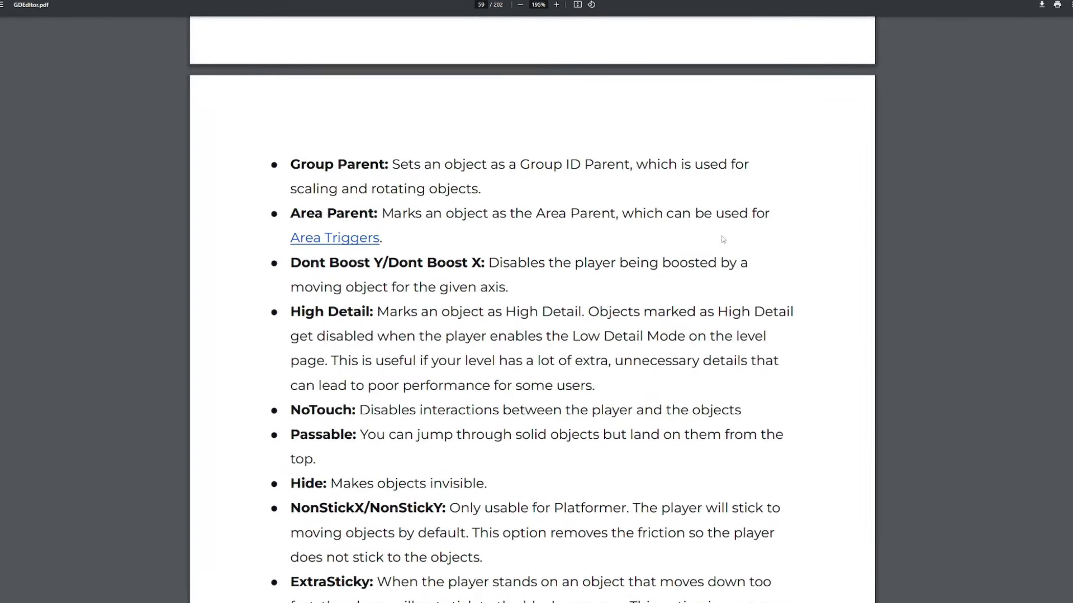
pyautogui.scroll(-1, 722, 240)
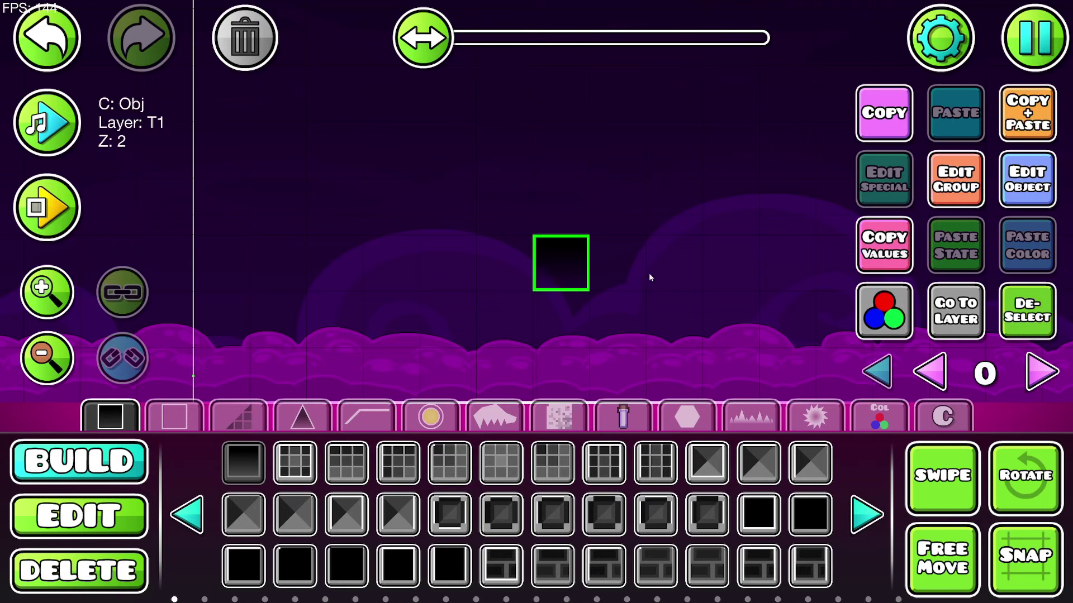
# - Add group ID 1 to the block and set its touch-triggered Move trigger to Move Y 100, Move Time .2 and Ease Out on group 1
pyautogui.click(956, 177)
pyautogui.click(564, 534)
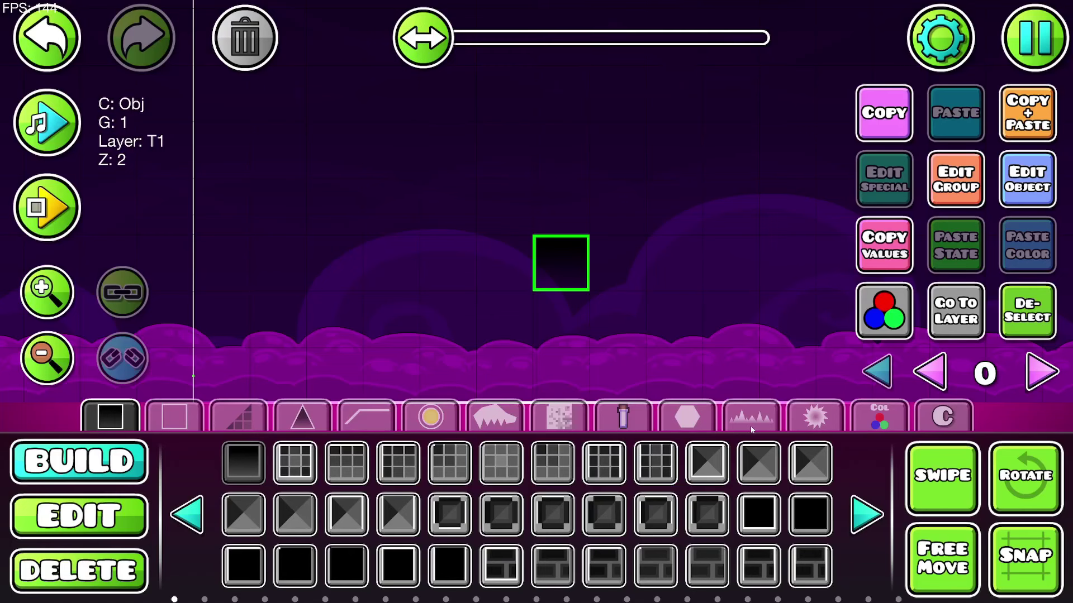
pyautogui.click(1025, 203)
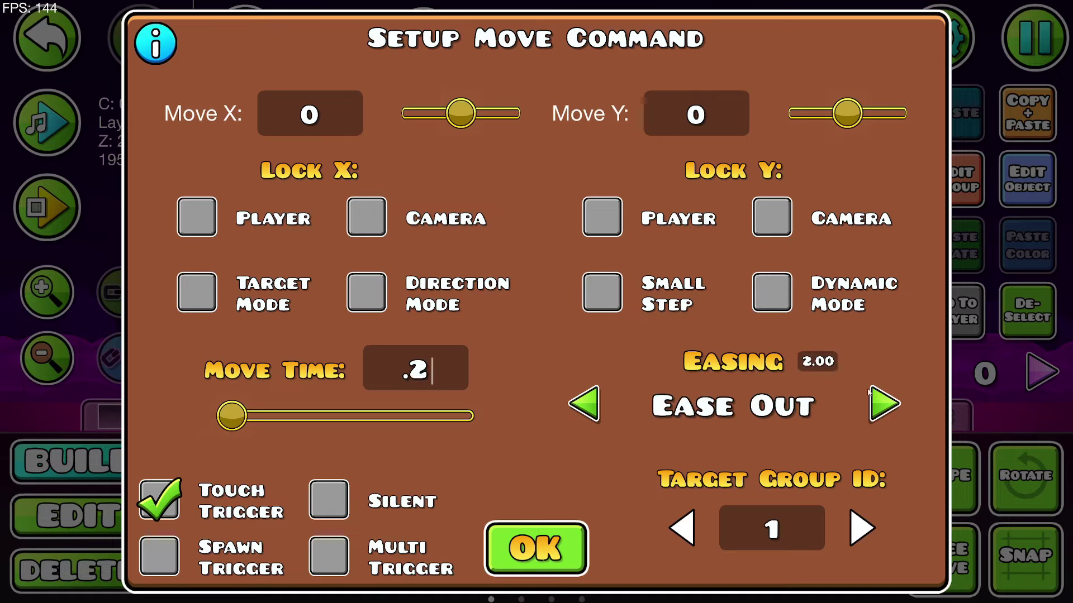
pyautogui.write('100')
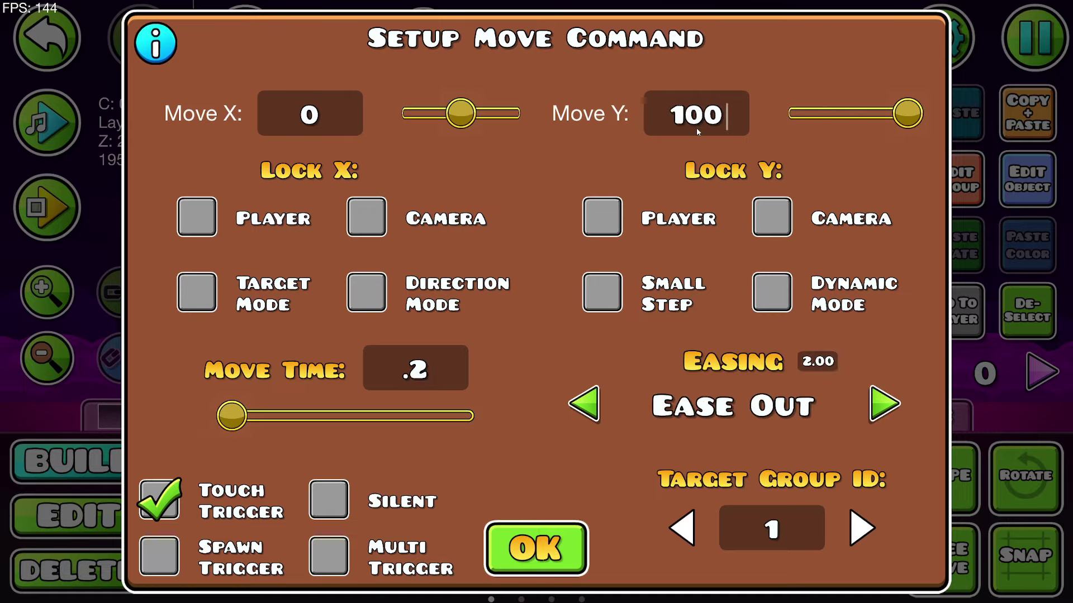
pyautogui.click(536, 549)
# - Playtest the level in the editor, riding the block as the Move trigger lifts it, and stop the test
pyautogui.click(72, 222)
pyautogui.click(495, 370)
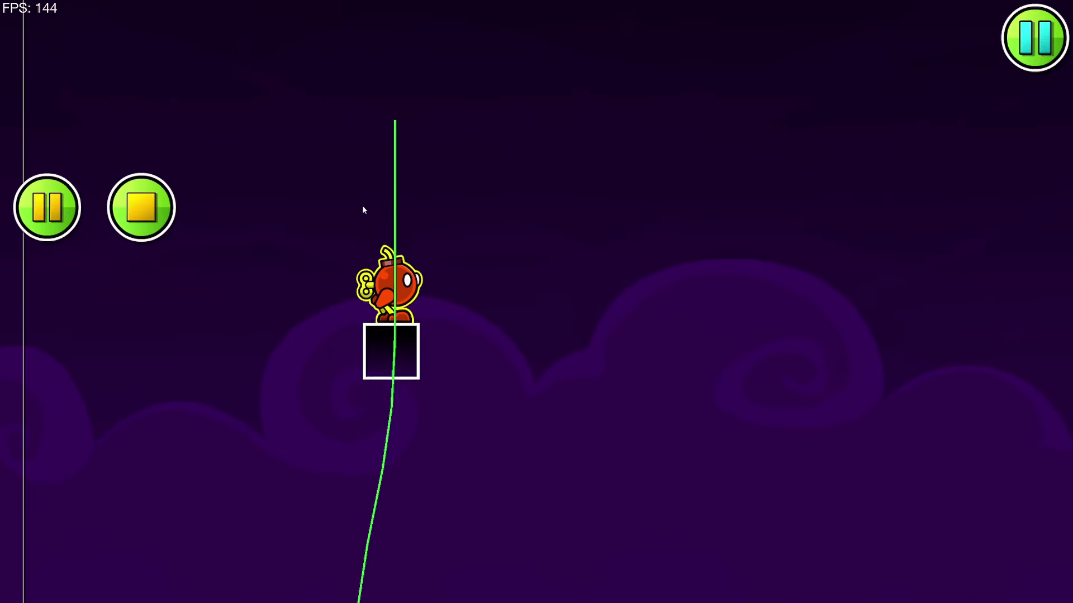
pyautogui.click(142, 208)
# - Enable Dont BoostY in the block's Extra options and playtest riding the rising block
pyautogui.click(473, 347)
pyautogui.click(956, 179)
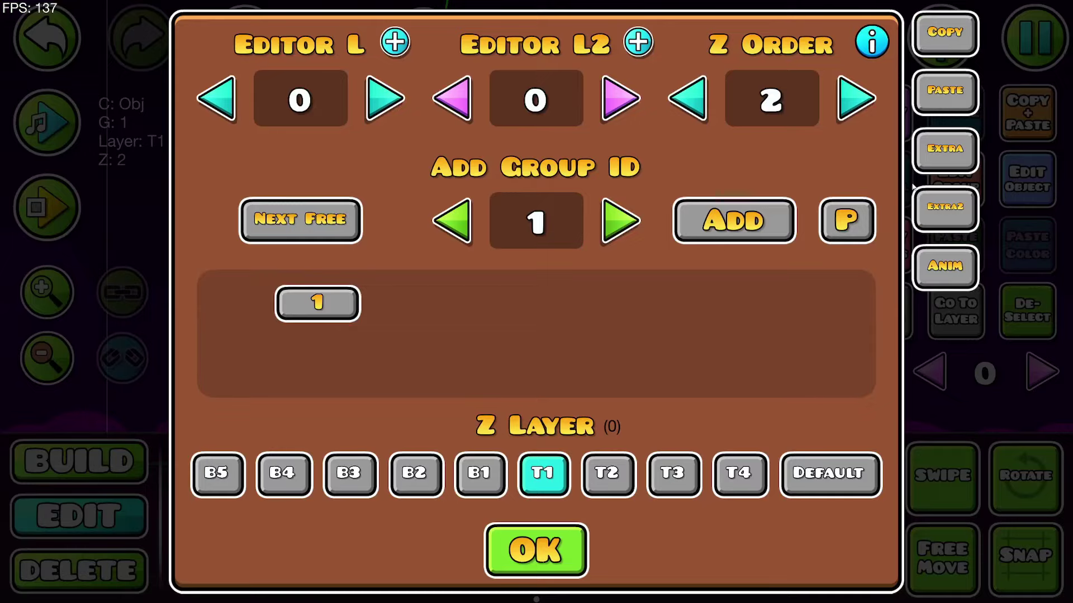
pyautogui.click(945, 148)
pyautogui.click(34, 211)
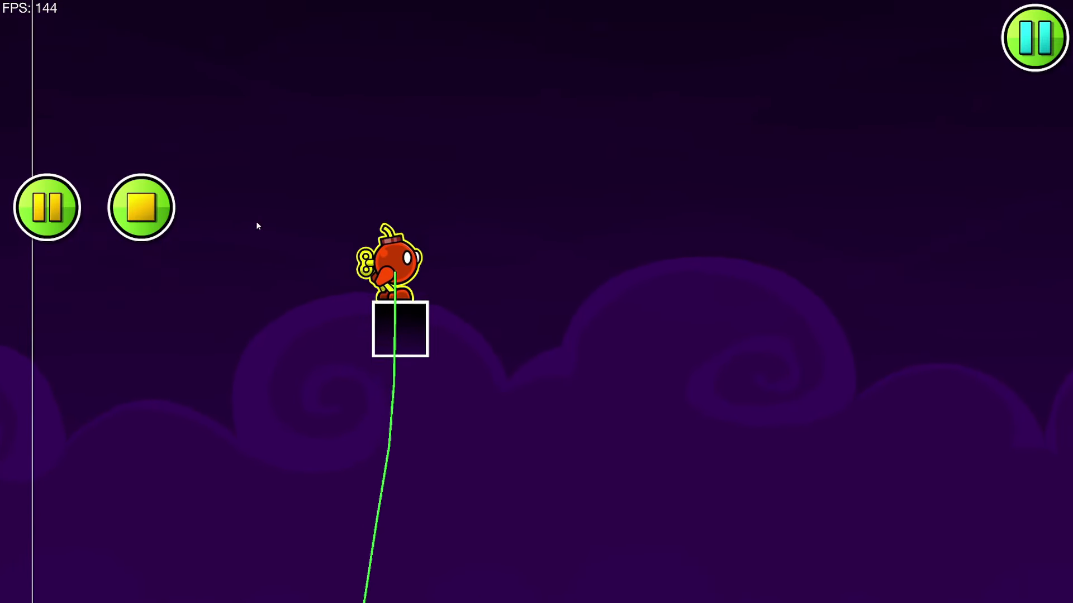
pyautogui.click(141, 207)
# - Playtest once more, jumping from the ground onto the moving block, and stop the test
pyautogui.moveTo(423, 386); pyautogui.dragTo(481, 132)
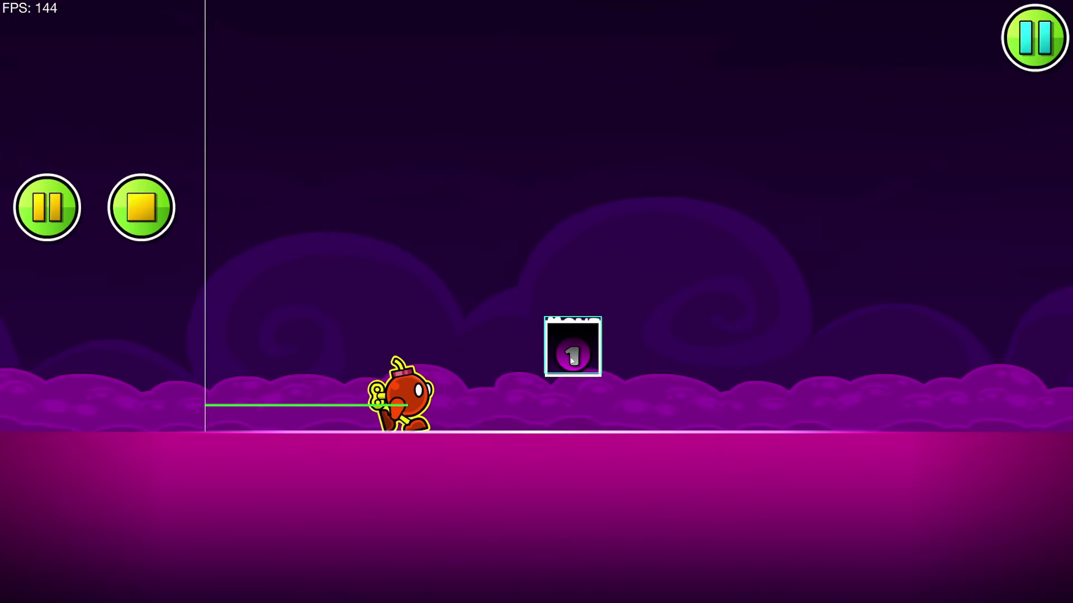
pyautogui.press('space')
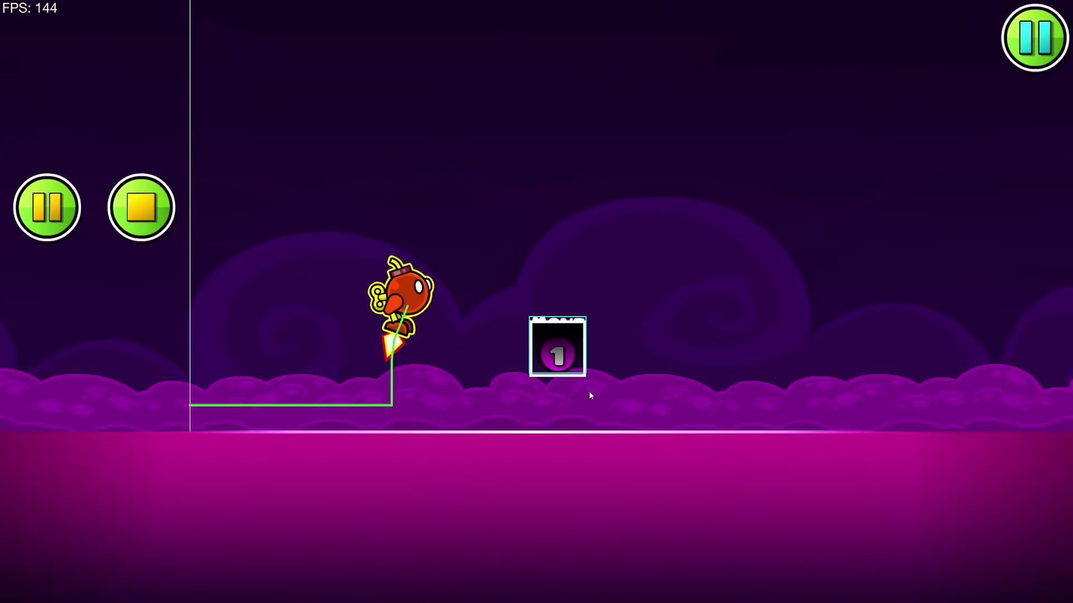
pyautogui.press('d')
pyautogui.click(142, 207)
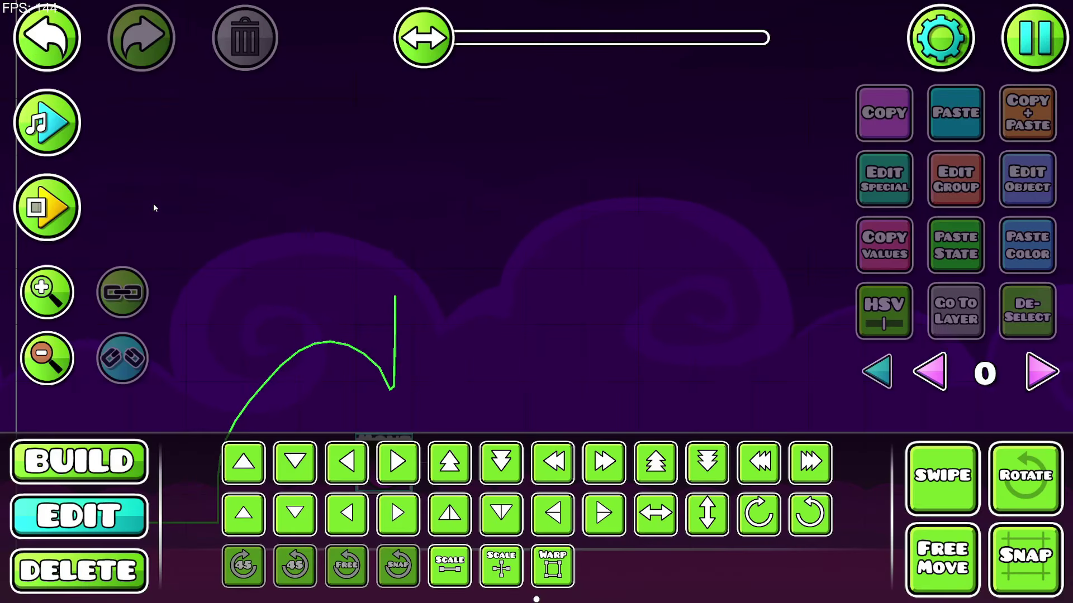
# - Disable Dont BoostY again in the Extra options of the block in group 1
pyautogui.click(423, 386)
pyautogui.click(949, 185)
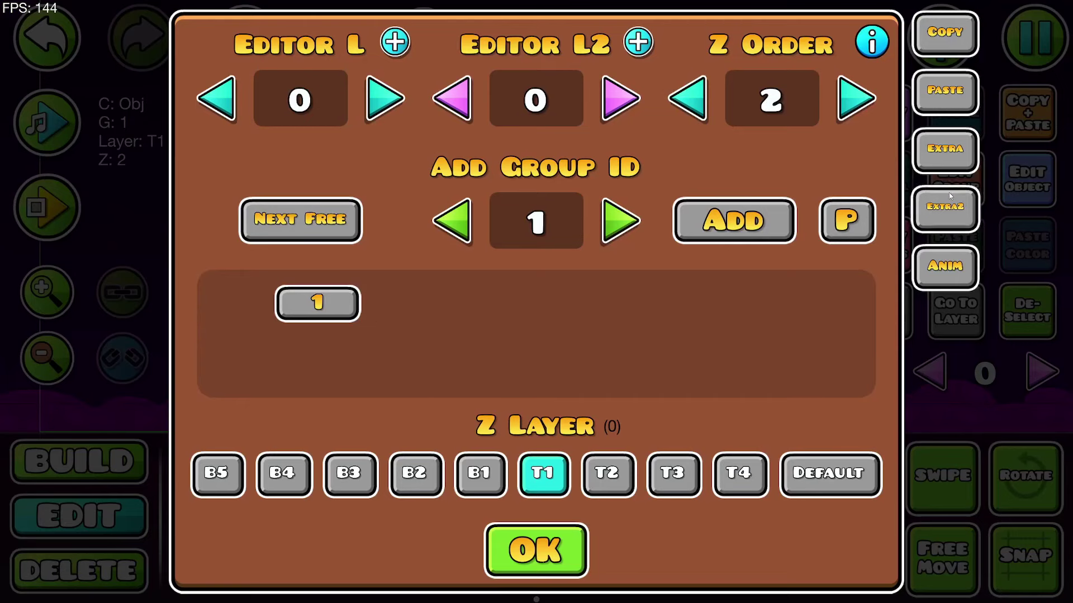
pyautogui.click(948, 196)
pyautogui.click(550, 552)
pyautogui.click(552, 552)
# - Playtest the jump onto the rising block without Dont BoostY for comparison and return to editing
pyautogui.click(47, 207)
pyautogui.press('d')
pyautogui.press('space')
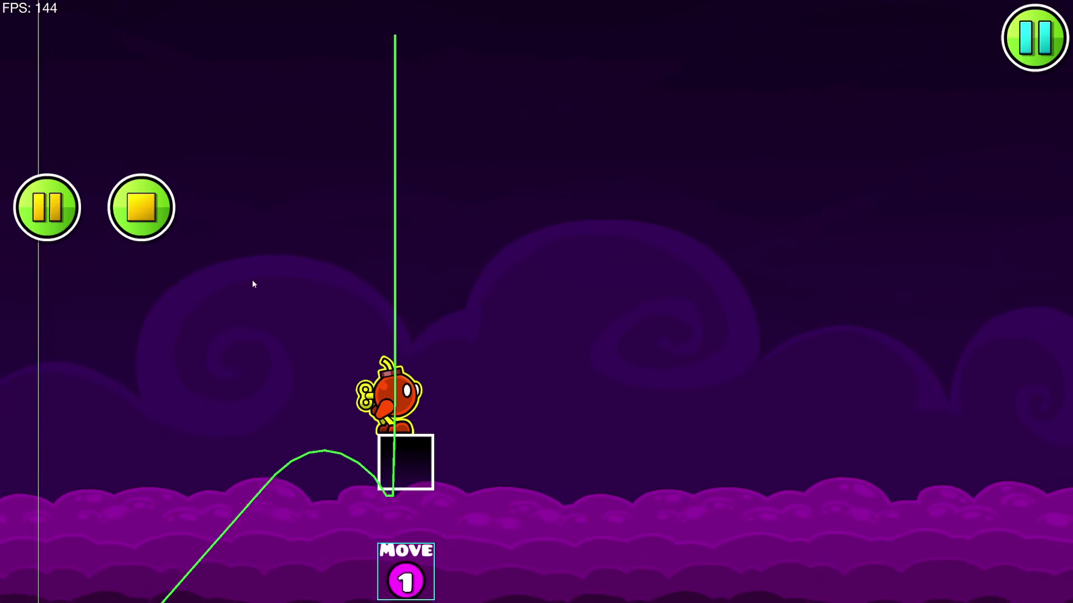
pyautogui.click(149, 214)
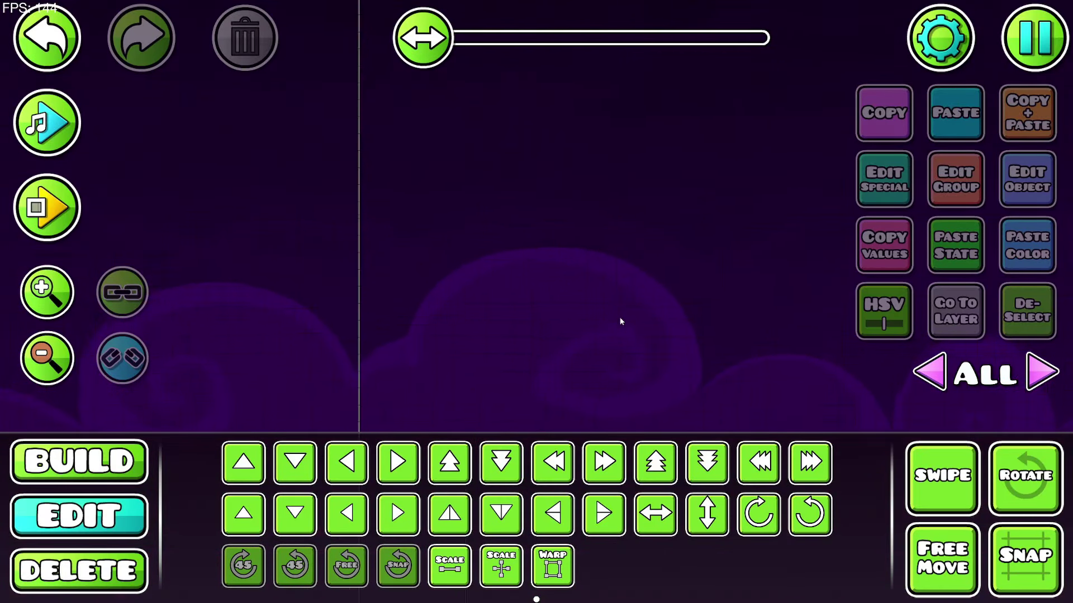
# - Select the custom particle object and move it down and to the left until it sits just above the ground near the start line
pyautogui.click(643, 145)
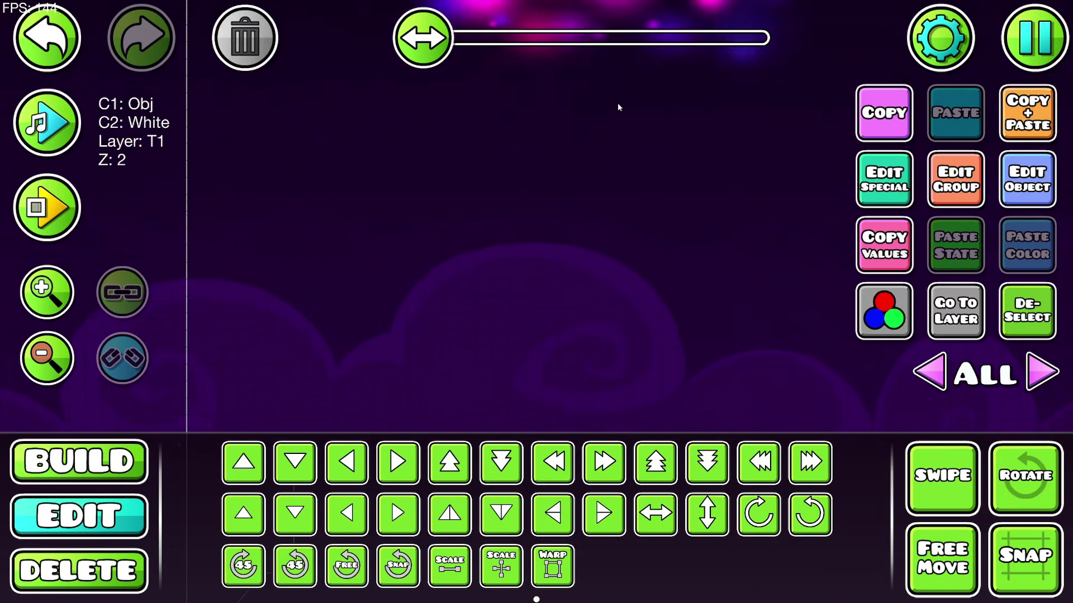
pyautogui.click(711, 456)
pyautogui.click(711, 456)
pyautogui.click(711, 456)
pyautogui.press('s')
pyautogui.press('s')
pyautogui.press('s')
pyautogui.press('a')
pyautogui.press('a')
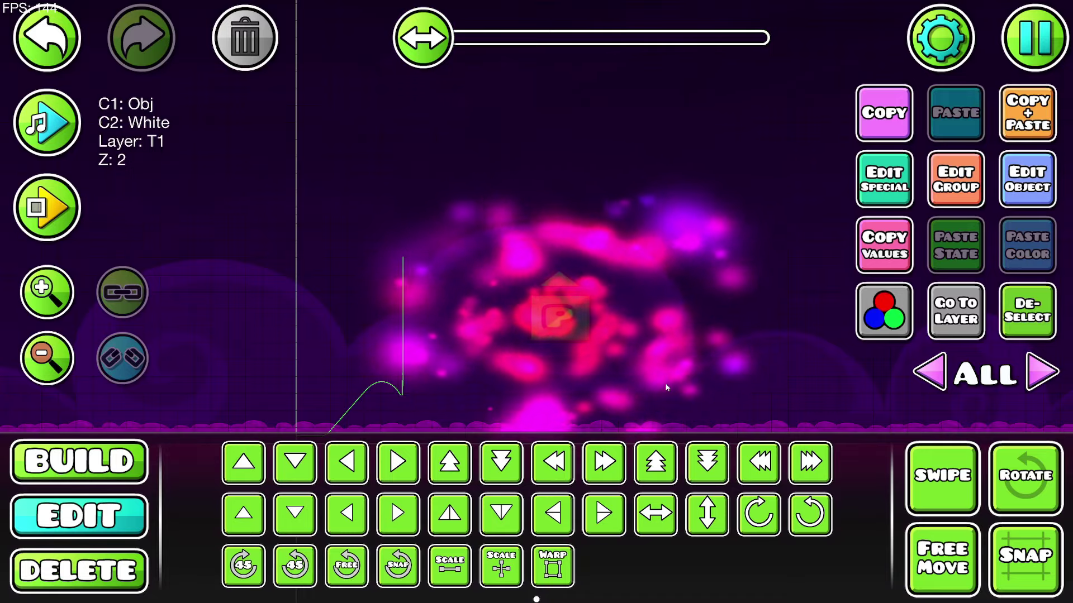
pyautogui.moveTo(671, 391); pyautogui.dragTo(700, 328)
pyautogui.press('a')
pyautogui.press('a')
pyautogui.press('a')
pyautogui.press('a')
pyautogui.press('a')
pyautogui.press('s')
pyautogui.press('s')
pyautogui.press('a')
pyautogui.press('a')
pyautogui.press('a')
pyautogui.press('a')
pyautogui.press('s')
pyautogui.press('s')
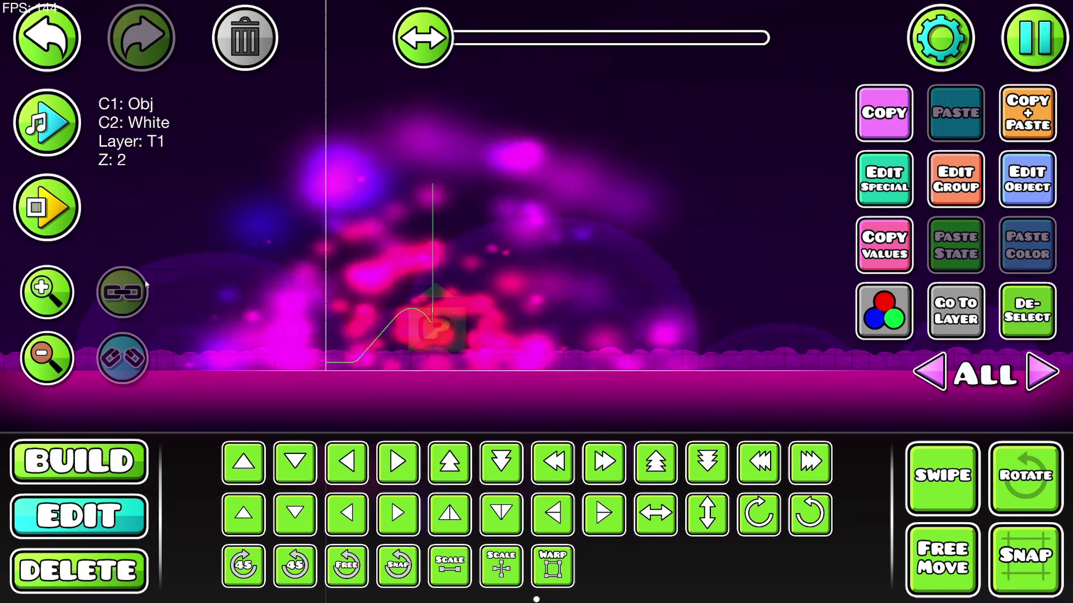
# - Enable High Detail in the particle object's Extra options and pause the editor
pyautogui.click(47, 292)
pyautogui.click(47, 292)
pyautogui.moveTo(455, 229); pyautogui.dragTo(519, 227)
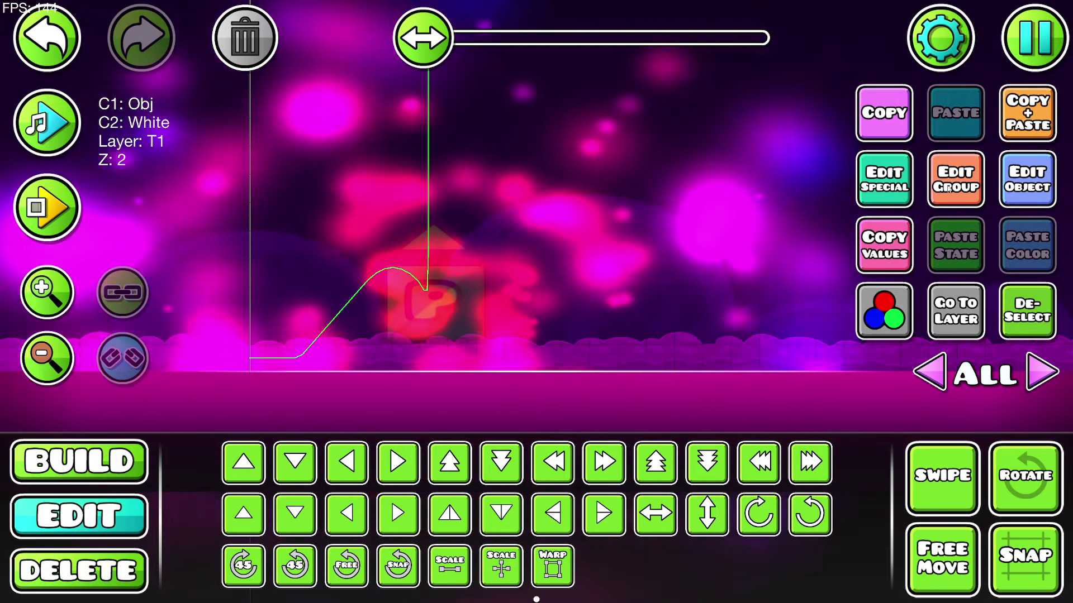
pyautogui.click(956, 181)
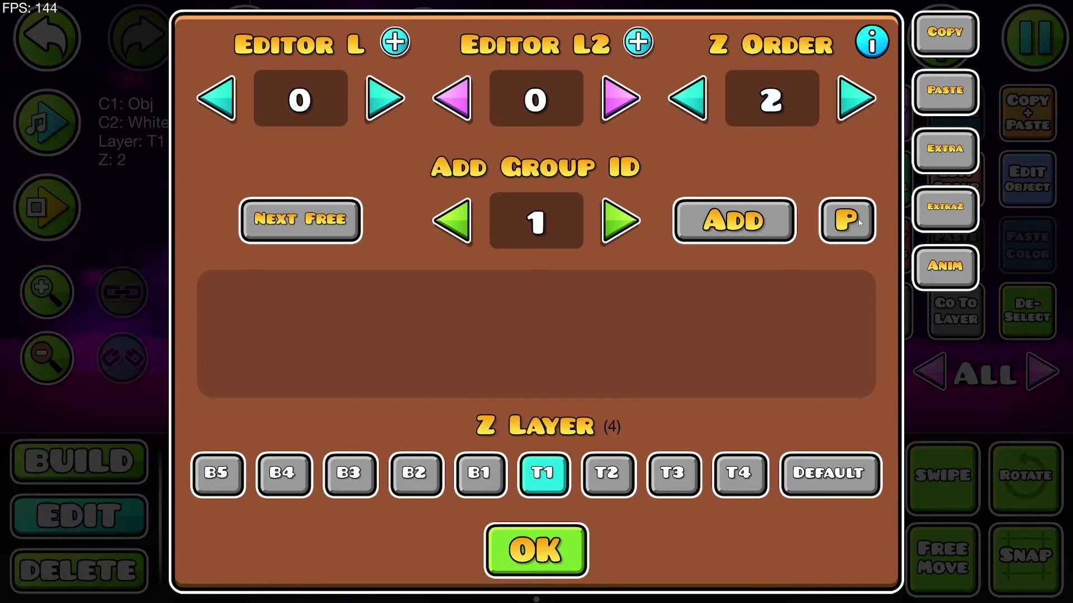
pyautogui.click(938, 153)
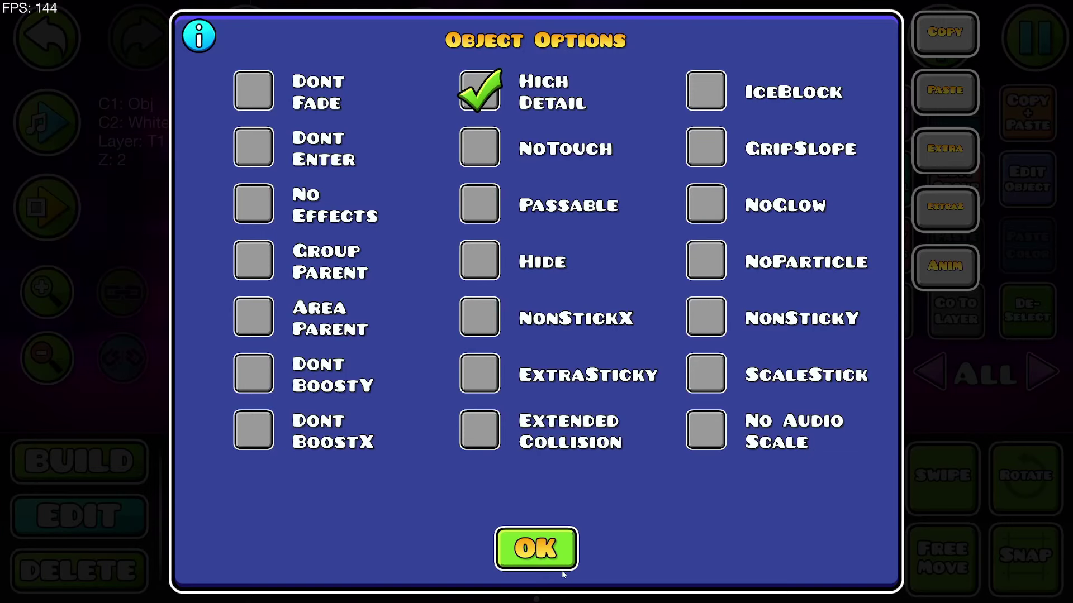
pyautogui.click(559, 565)
pyautogui.press('Escape')
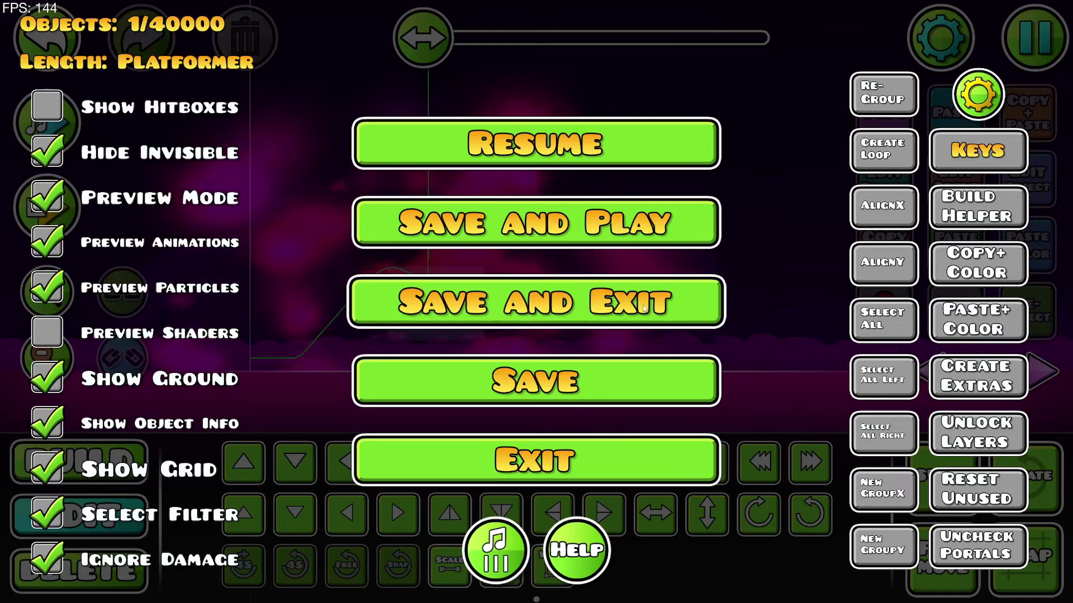
# - Save and exit the level editor and view the Low Detail Mode option in the level's settings
pyautogui.click(644, 308)
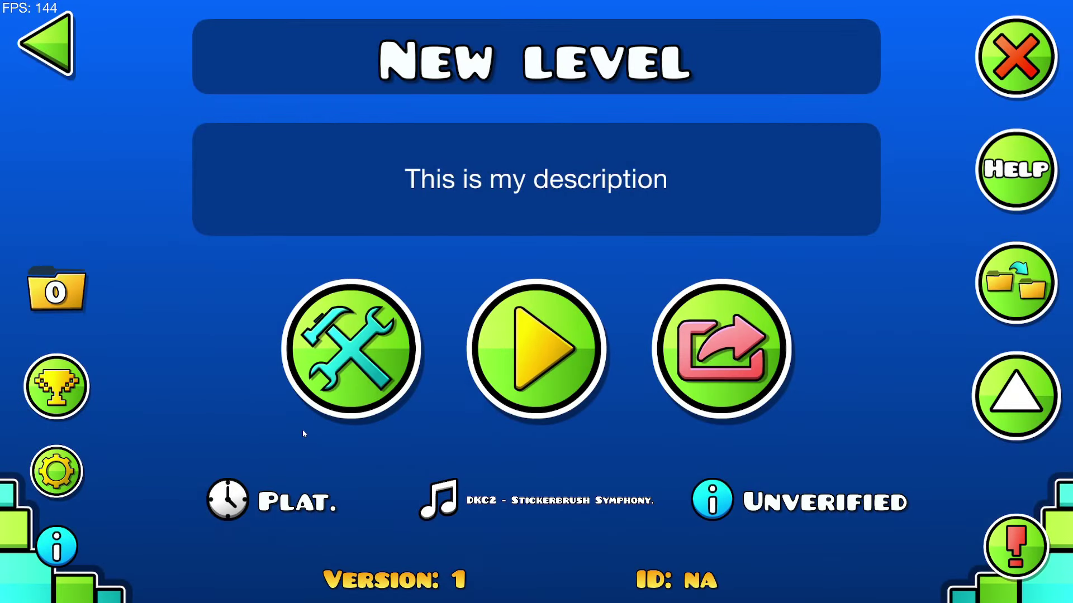
pyautogui.click(49, 476)
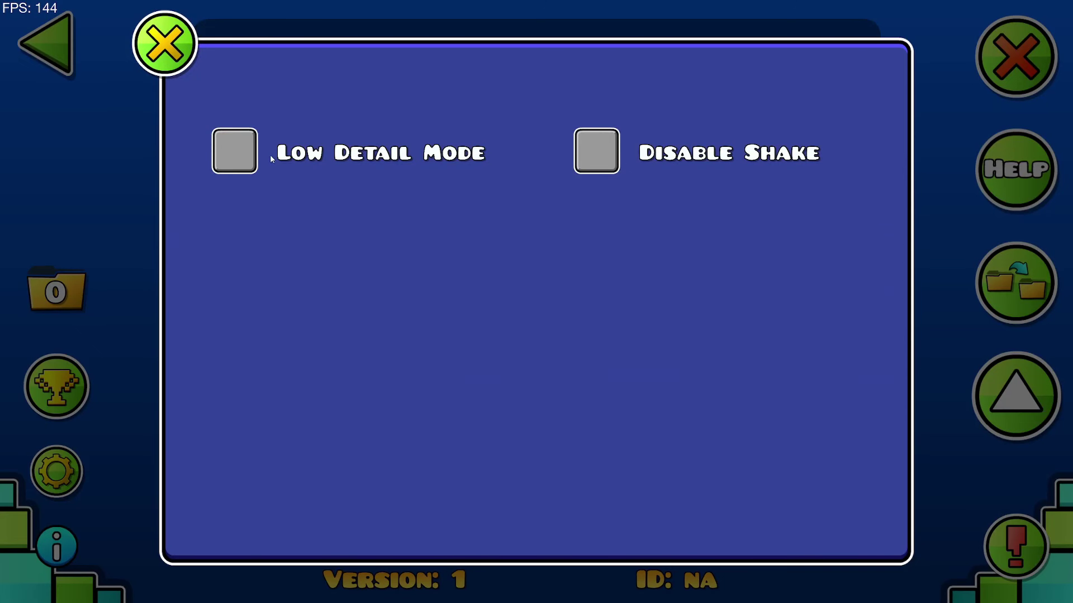
pyautogui.click(165, 43)
# - Play the level with Low Detail Mode off to view the particles, and return to the level page
pyautogui.click(537, 279)
pyautogui.press('space')
pyautogui.press('a')
pyautogui.press('space')
pyautogui.press('space')
pyautogui.press('d')
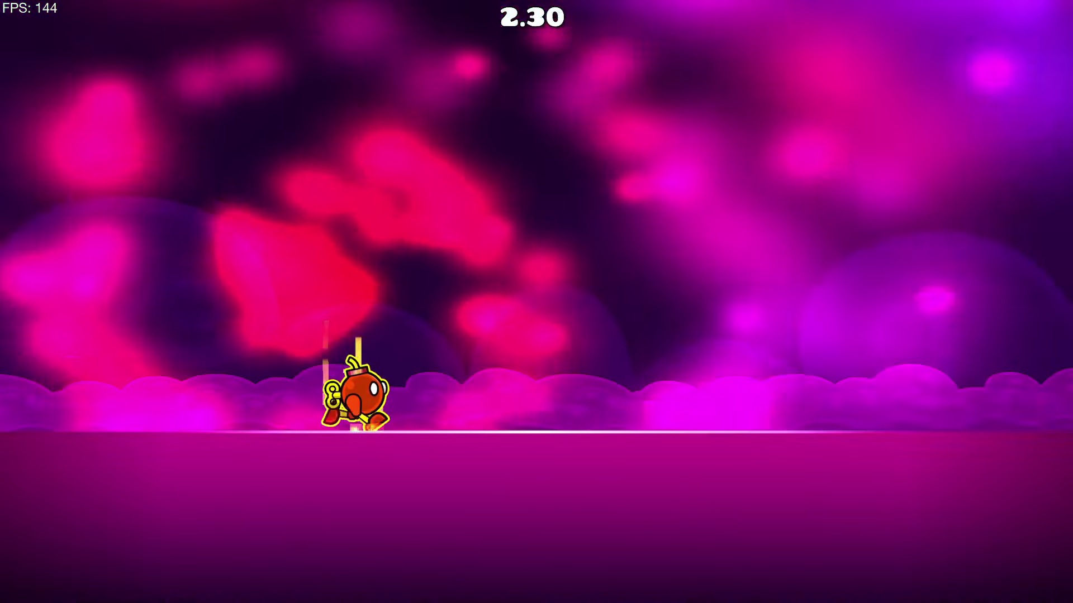
pyautogui.press('Escape')
pyautogui.press('Escape')
# - Enable Low Detail Mode in the level's settings and play the level for comparison, returning to the level page
pyautogui.click(56, 472)
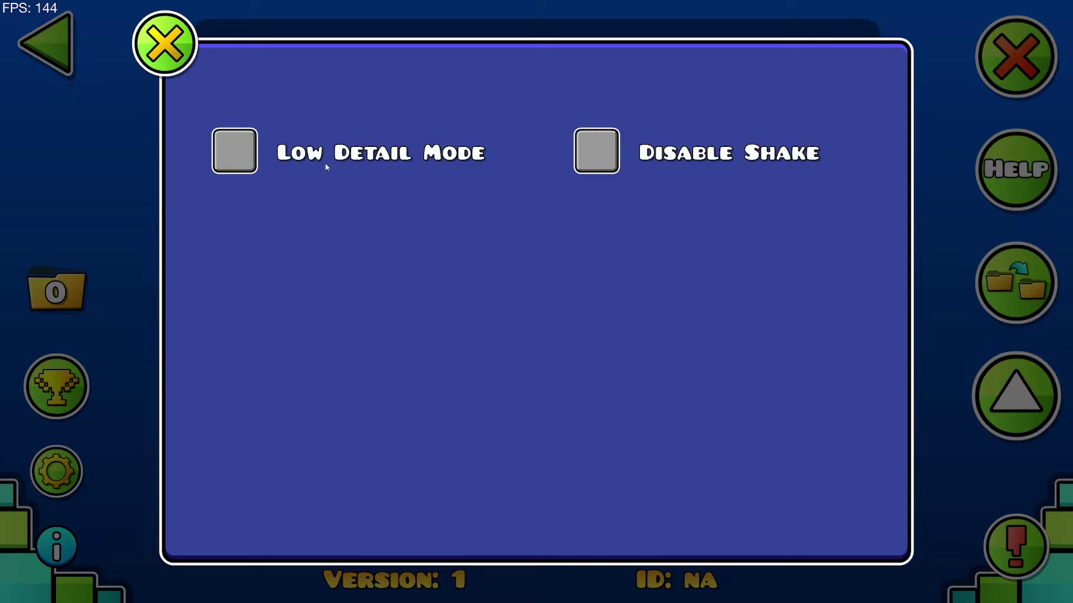
pyautogui.click(184, 56)
pyautogui.click(548, 340)
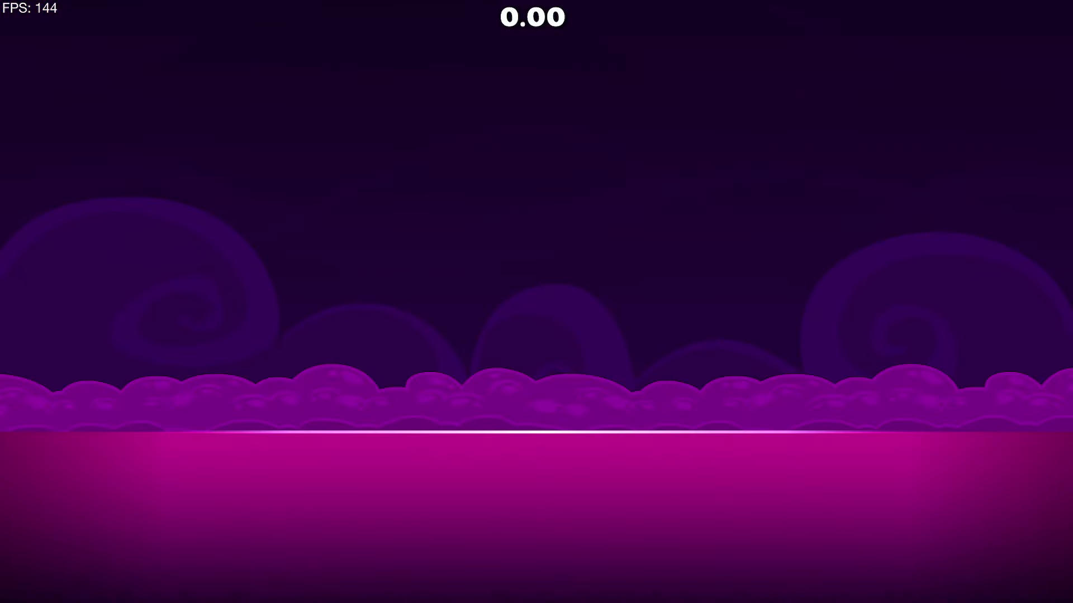
pyautogui.press('space')
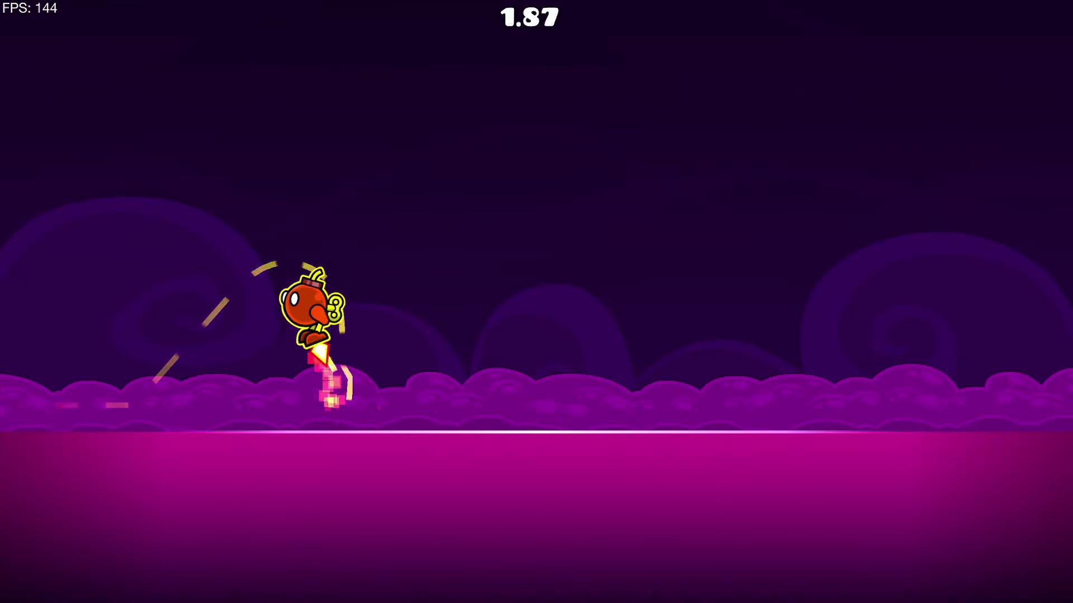
pyautogui.press('Escape')
pyautogui.press('Escape')
# - Disable Low Detail Mode in the level's settings and play the level again
pyautogui.click(56, 471)
pyautogui.click(237, 154)
pyautogui.click(174, 50)
pyautogui.click(533, 340)
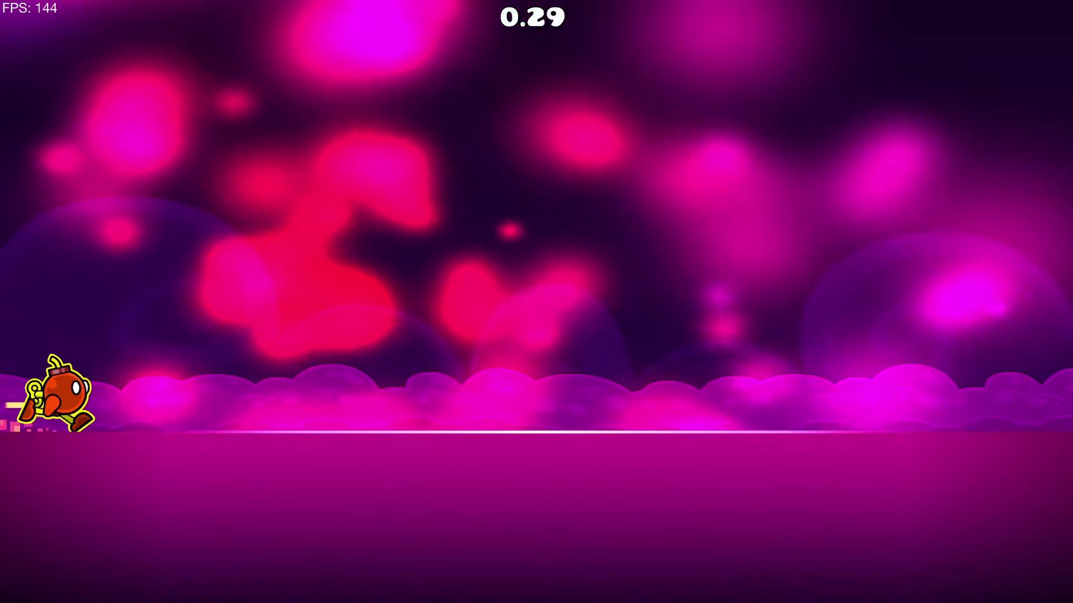
pyautogui.press('space')
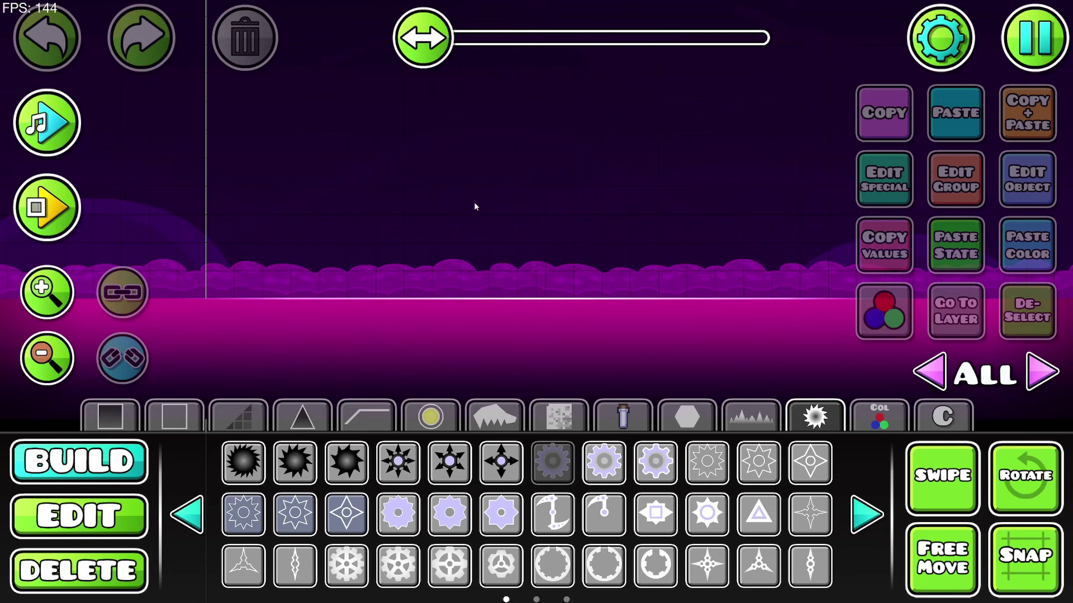
# - Place a black gear saw above the ground in the editor and enable NoTouch in its Extra options
pyautogui.click(476, 205)
pyautogui.click(958, 185)
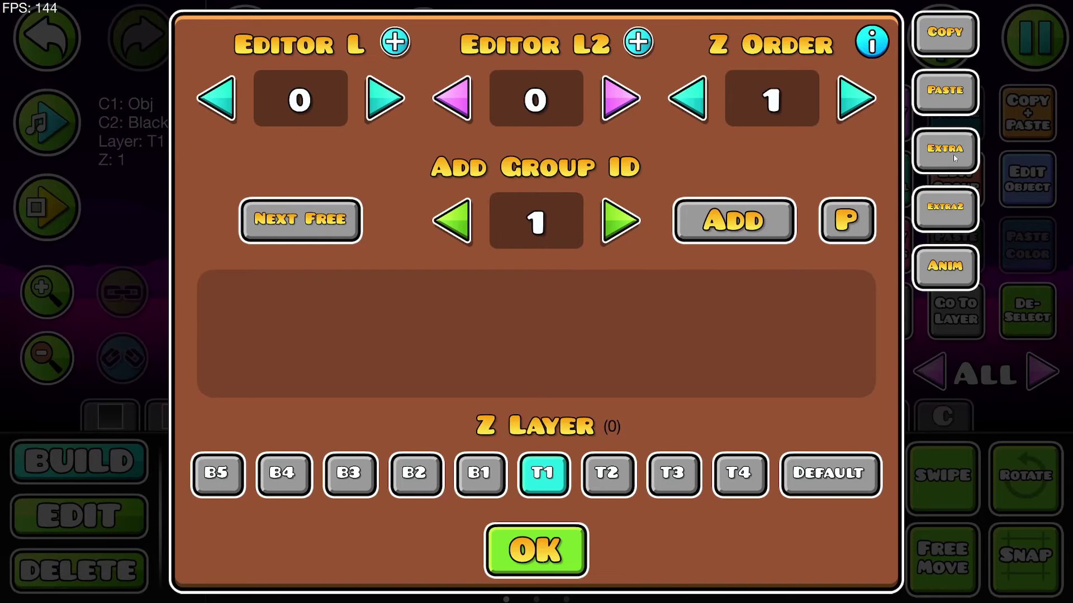
pyautogui.click(955, 158)
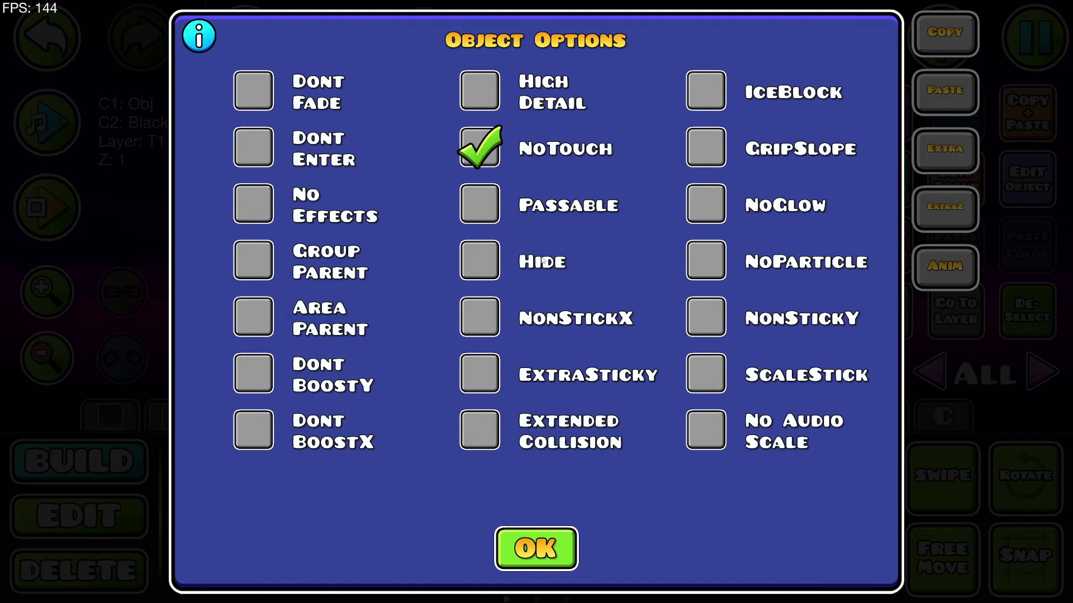
pyautogui.click(537, 549)
pyautogui.click(536, 550)
# - Playtest jumping into the NoTouch saw and return to editing
pyautogui.click(47, 207)
pyautogui.click(561, 395)
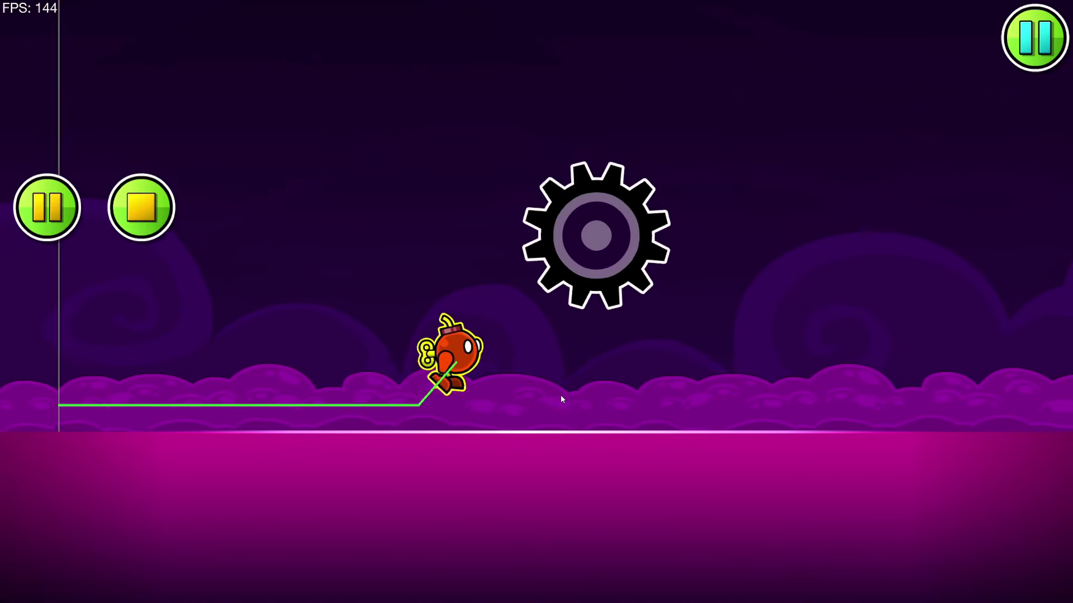
pyautogui.click(141, 208)
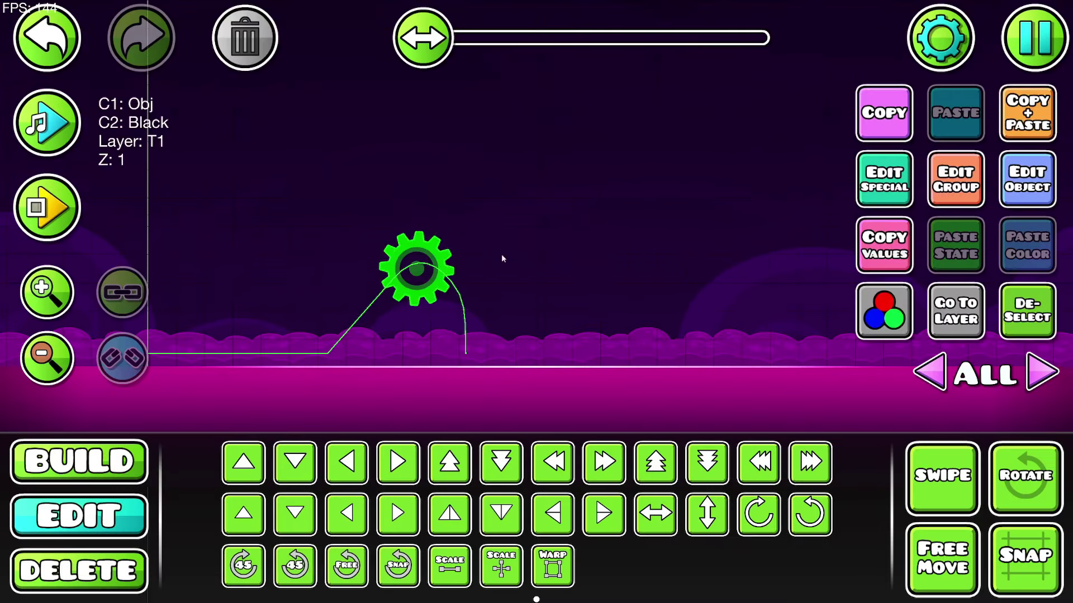
# - Switch NoTouch off and back on for the saw, playtesting the jump into it each time
pyautogui.click(932, 167)
pyautogui.click(945, 148)
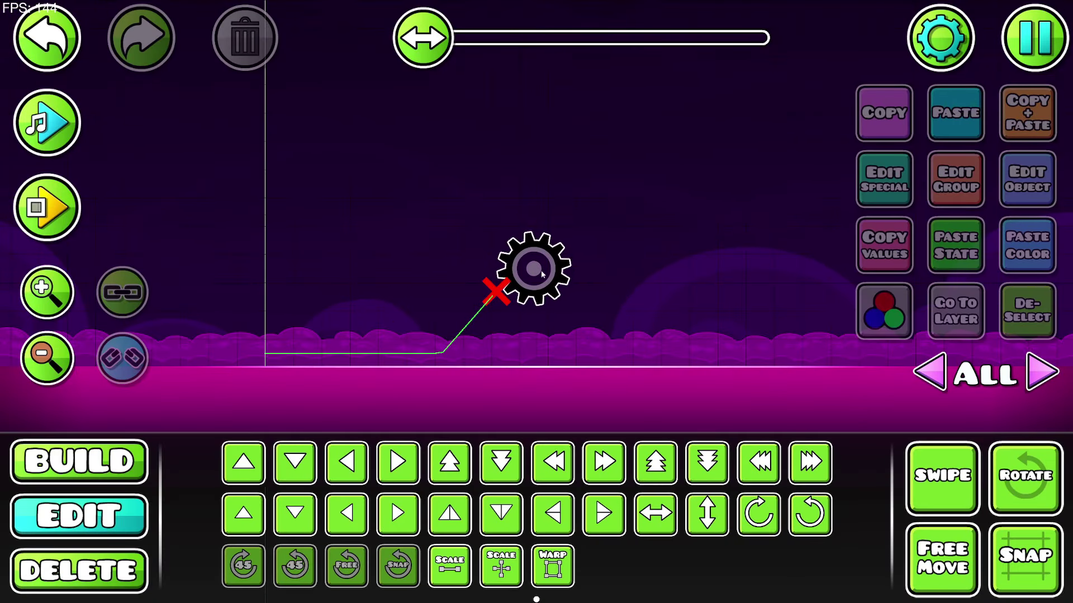
pyautogui.click(960, 178)
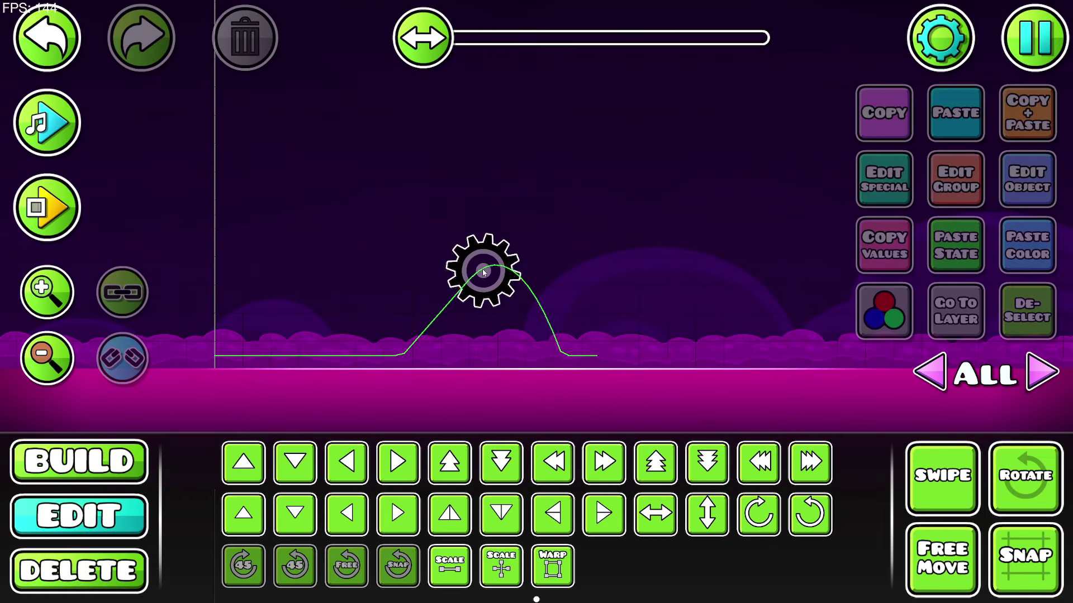
# - Delete the saw and place shallow slope pieces above the ground
pyautogui.click(488, 278)
pyautogui.press('Delete')
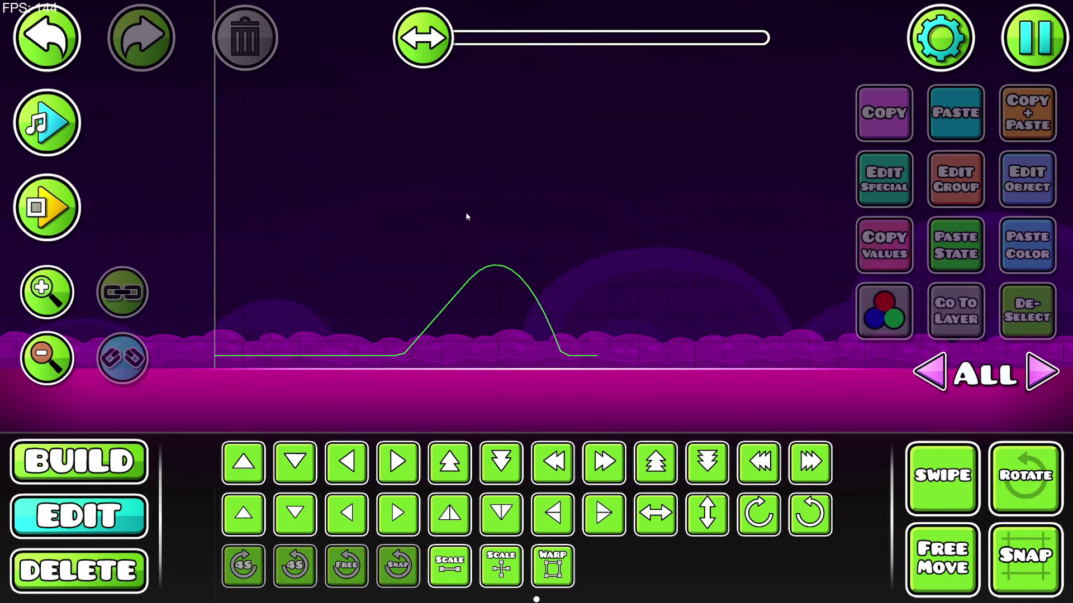
pyautogui.click(139, 454)
pyautogui.click(131, 413)
pyautogui.click(239, 416)
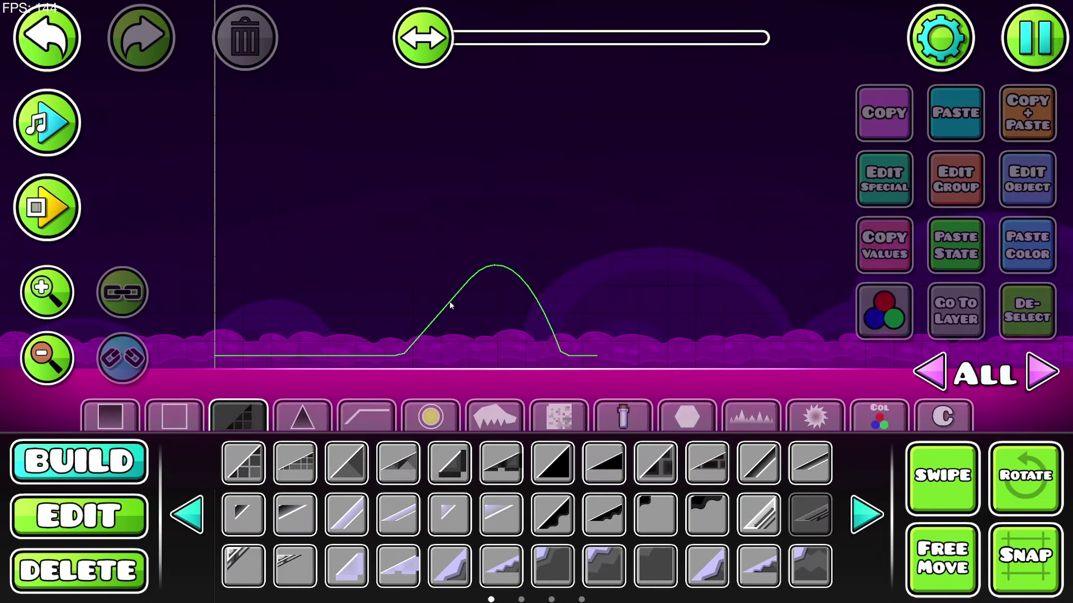
pyautogui.click(391, 301)
pyautogui.scroll(3, 477, 233)
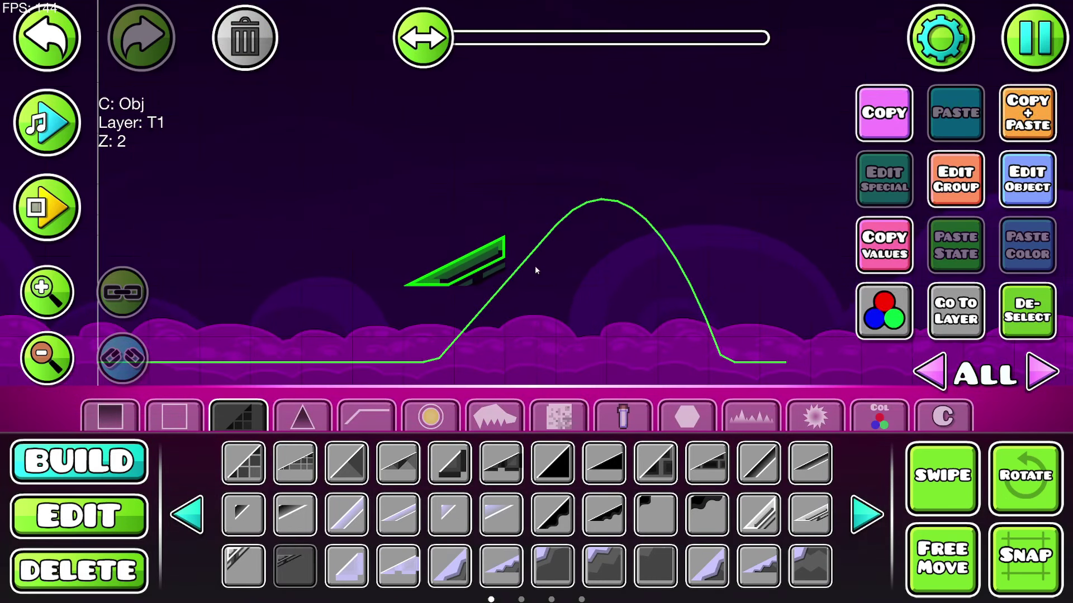
# - Select the slope pieces, enable Passable in their Extra options and playtest jumping up through them
pyautogui.click(66, 526)
pyautogui.press('t')
pyautogui.moveTo(397, 330); pyautogui.dragTo(664, 171)
pyautogui.click(943, 162)
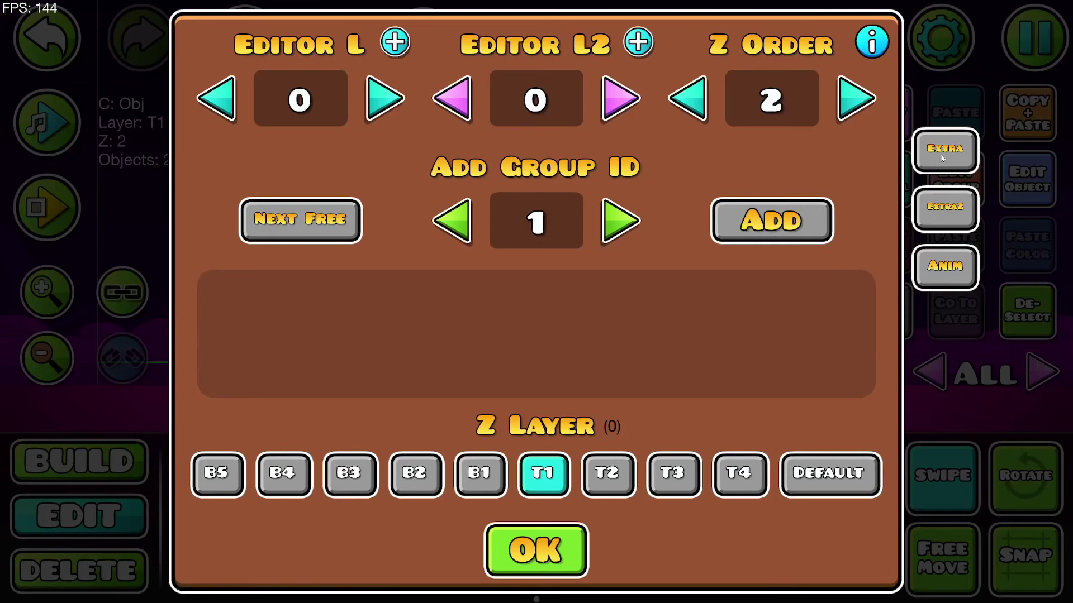
pyautogui.click(945, 161)
pyautogui.click(535, 548)
pyautogui.click(536, 548)
pyautogui.click(48, 207)
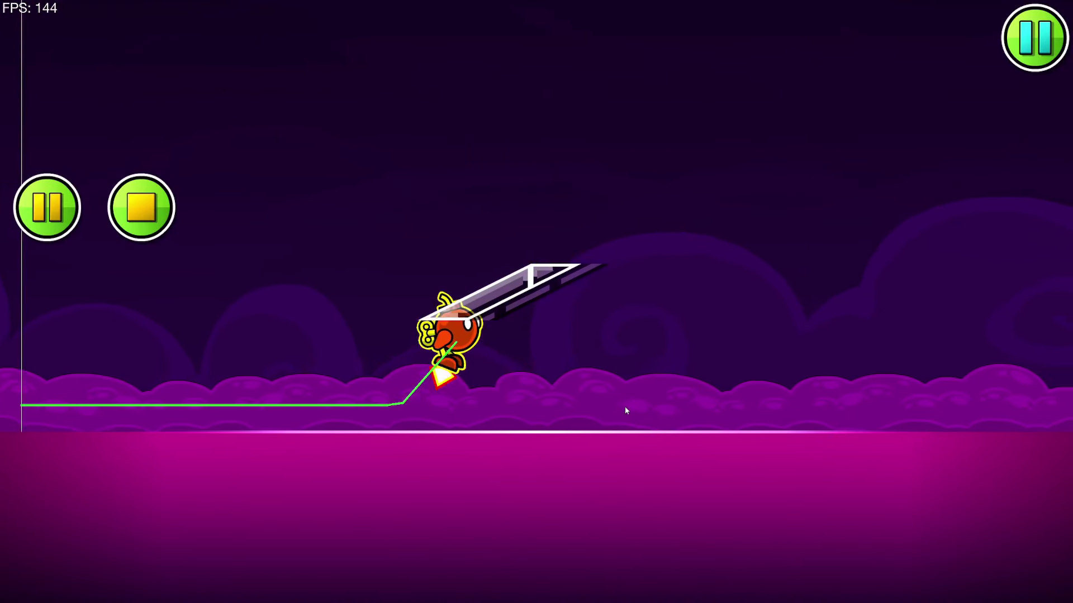
pyautogui.click(157, 215)
# - Place a horizontal row of eight outlined black blocks above the ground
pyautogui.click(79, 461)
pyautogui.click(110, 417)
pyautogui.moveTo(319, 295); pyautogui.dragTo(666, 288)
# - Select the whole row of blocks and enable Passable in its Extra options
pyautogui.click(95, 524)
pyautogui.moveTo(211, 383); pyautogui.dragTo(756, 235)
pyautogui.click(956, 179)
pyautogui.click(944, 149)
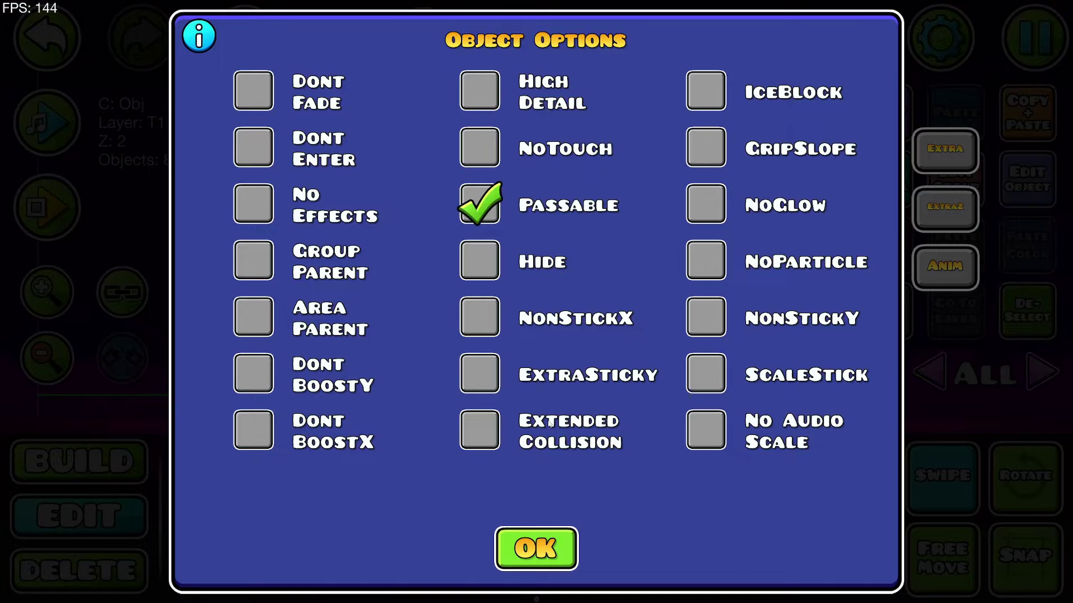
pyautogui.click(536, 549)
# - Playtest jumping up through the Passable block row from below and return to editing
pyautogui.click(47, 207)
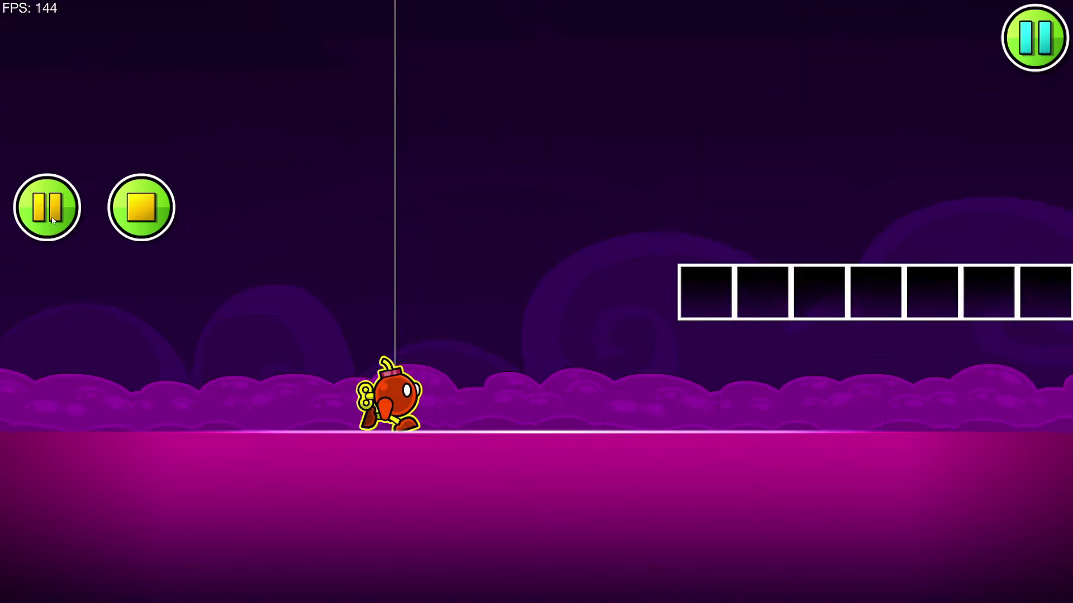
pyautogui.click(508, 373)
pyautogui.click(509, 370)
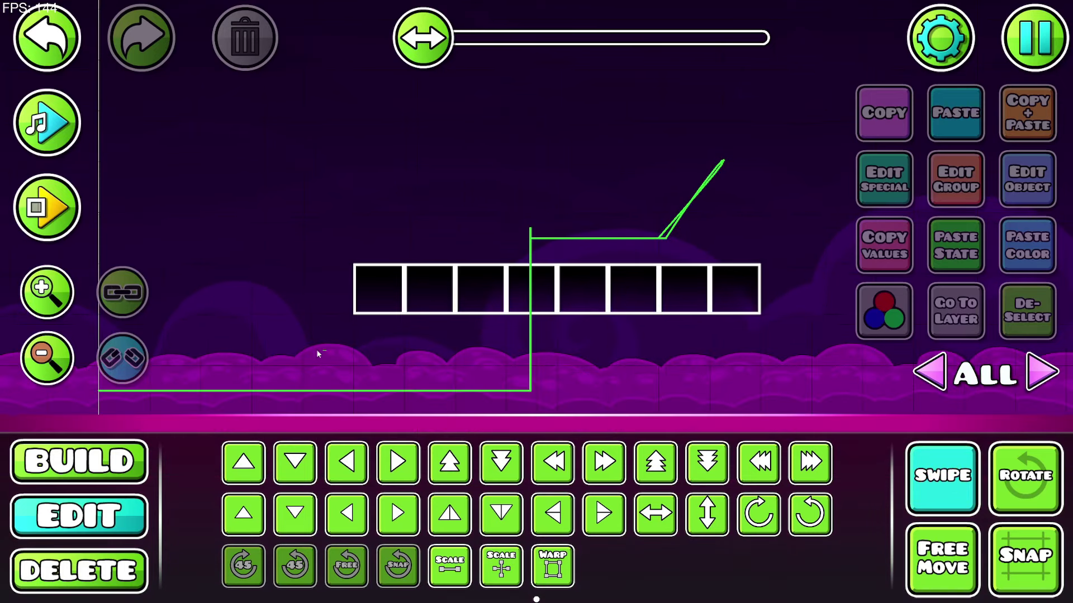
# - Disable Passable in the Extra options of the block row and playtest the jump from below again
pyautogui.moveTo(318, 354); pyautogui.dragTo(748, 195)
pyautogui.click(955, 179)
pyautogui.click(946, 149)
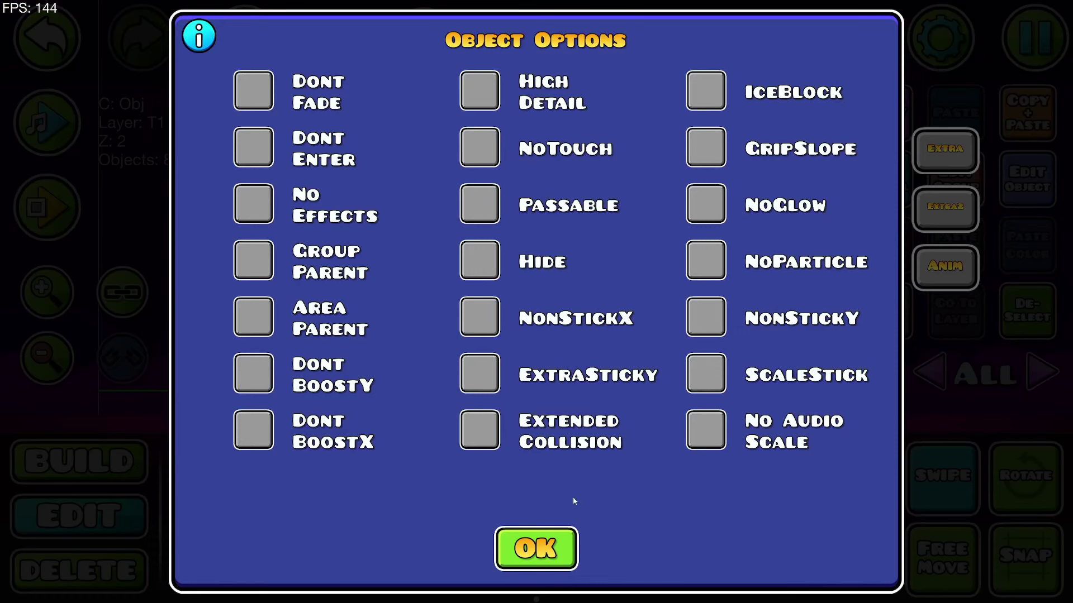
pyautogui.click(549, 543)
pyautogui.click(48, 207)
pyautogui.click(569, 391)
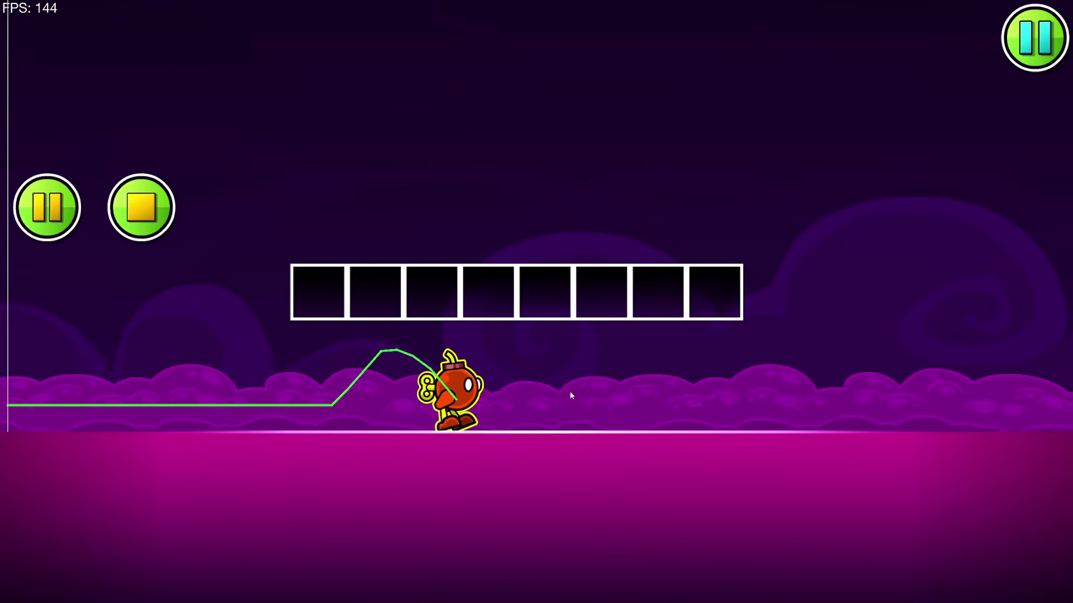
# - Place an Alpha trigger for group 1 with fade time 0.00 and opacity 0, and position it before the start line
pyautogui.click(891, 408)
pyautogui.click(256, 271)
pyautogui.click(1027, 179)
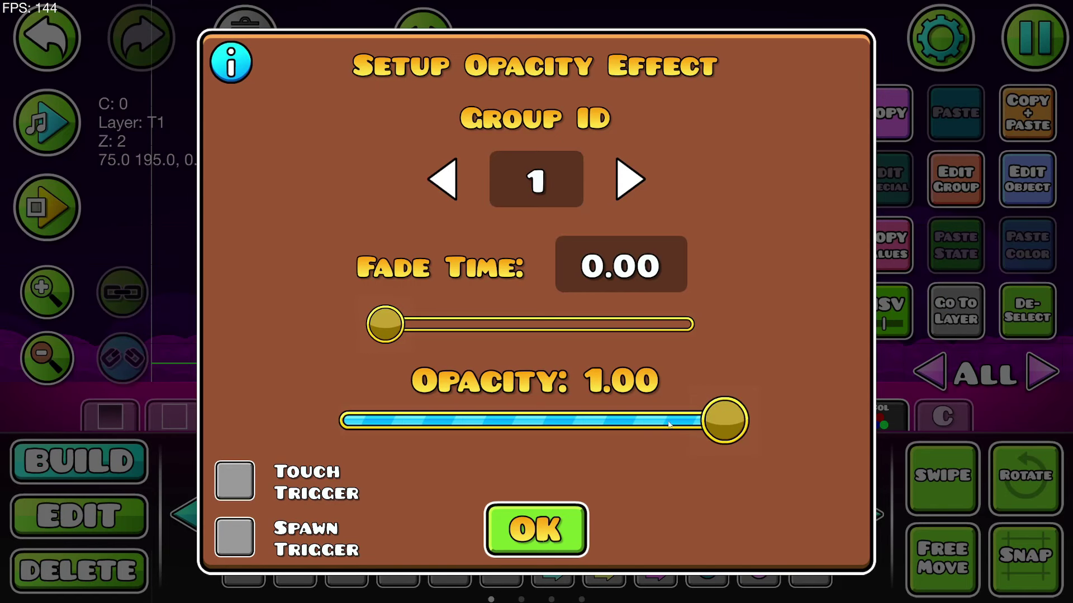
pyautogui.moveTo(729, 423); pyautogui.dragTo(347, 420)
pyautogui.click(536, 530)
pyautogui.press('2')
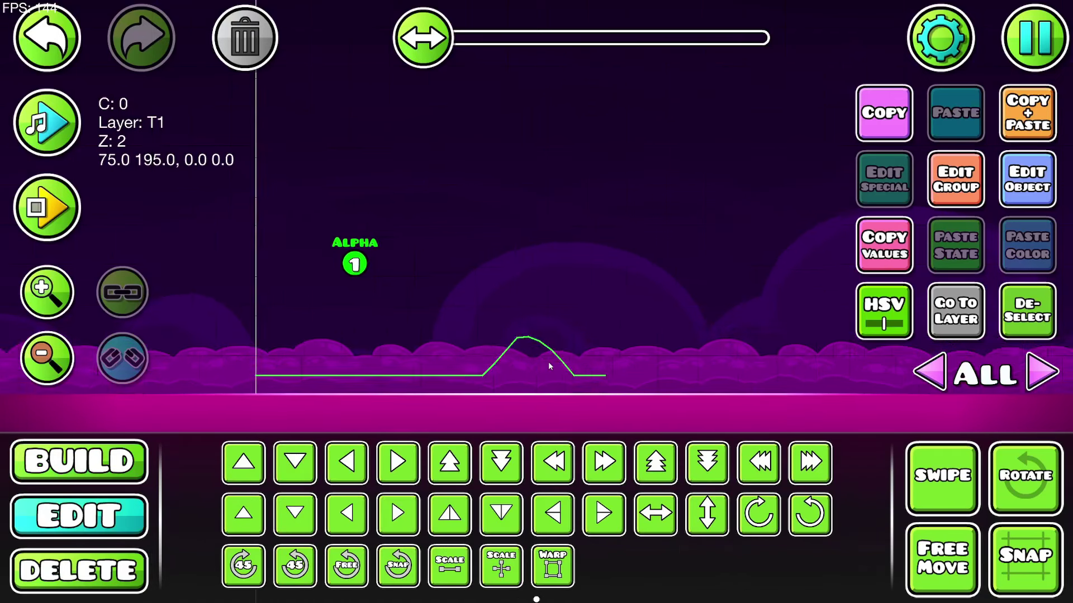
pyautogui.click(116, 454)
pyautogui.moveTo(456, 300); pyautogui.dragTo(362, 292)
pyautogui.click(47, 358)
# - Build a row of 13 outlined black blocks above the ground with a five-block-high wall at its far end
pyautogui.click(110, 416)
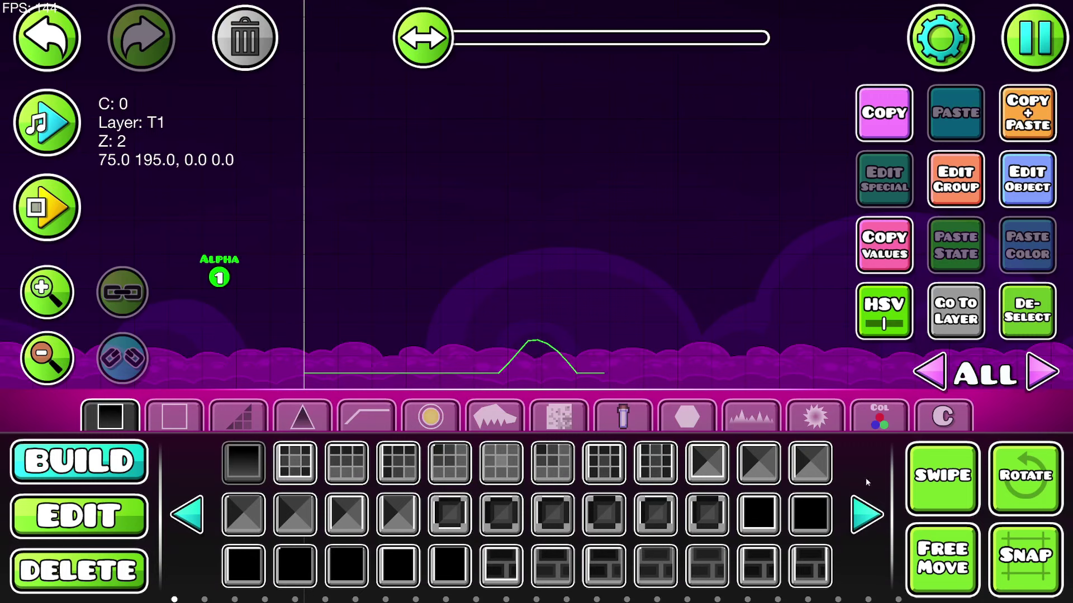
pyautogui.click(1027, 311)
pyautogui.moveTo(660, 340); pyautogui.dragTo(667, 237)
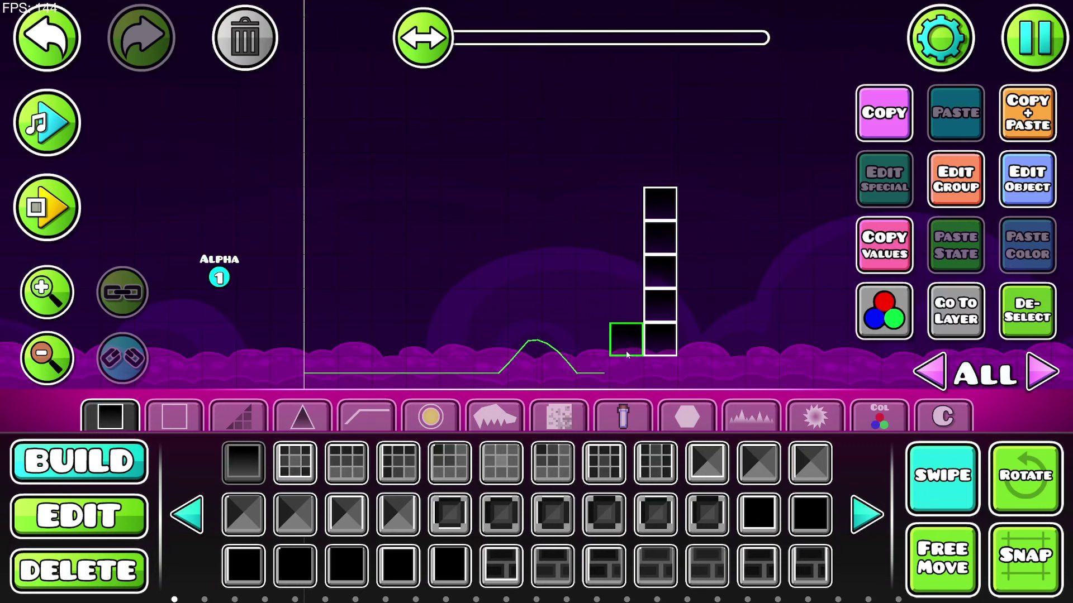
# - Select all the blocks of the row and wall, add them to group 1 and deselect them
pyautogui.click(105, 532)
pyautogui.moveTo(256, 385); pyautogui.dragTo(693, 193)
pyautogui.click(955, 183)
pyautogui.click(771, 220)
pyautogui.click(531, 547)
pyautogui.click(1030, 320)
pyautogui.click(942, 467)
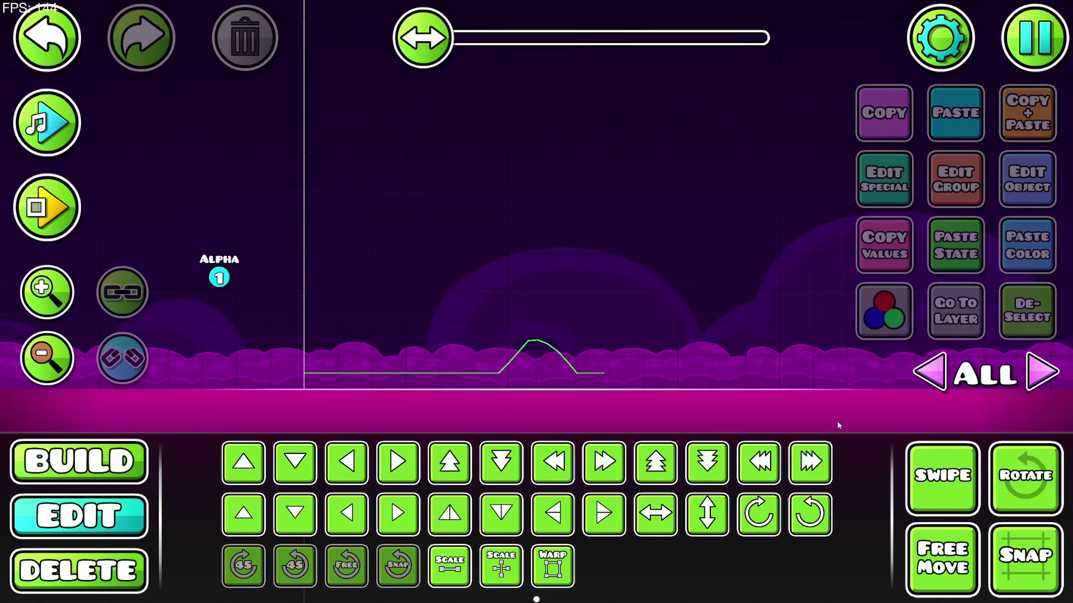
# - Playtest the level with the Alpha trigger hiding the group 1 blocks and return to editing
pyautogui.click(57, 211)
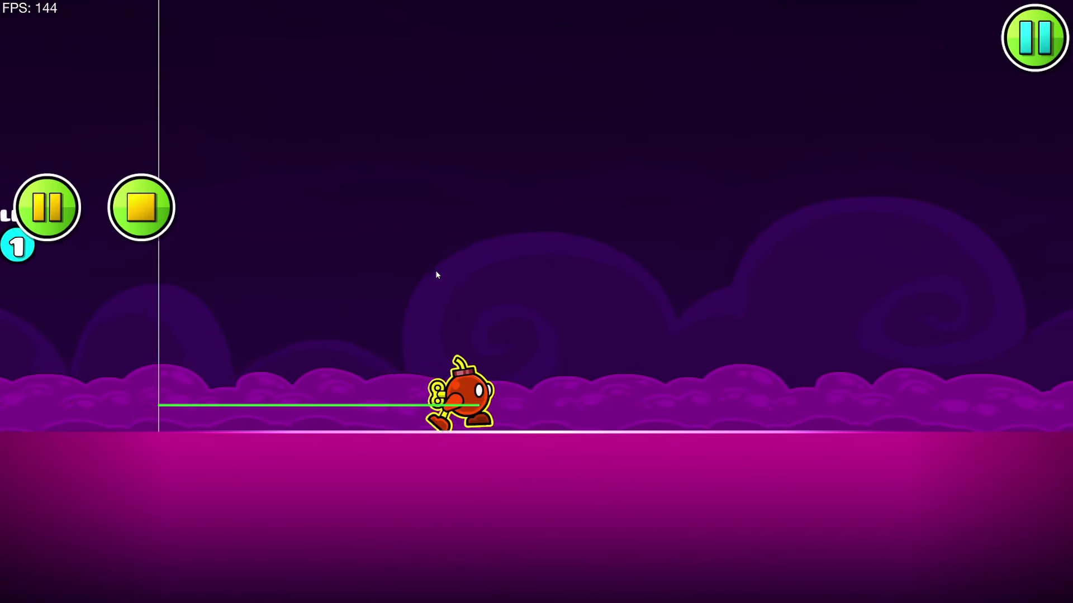
pyautogui.click(141, 207)
pyautogui.click(360, 270)
pyautogui.press('Return')
pyautogui.click(146, 212)
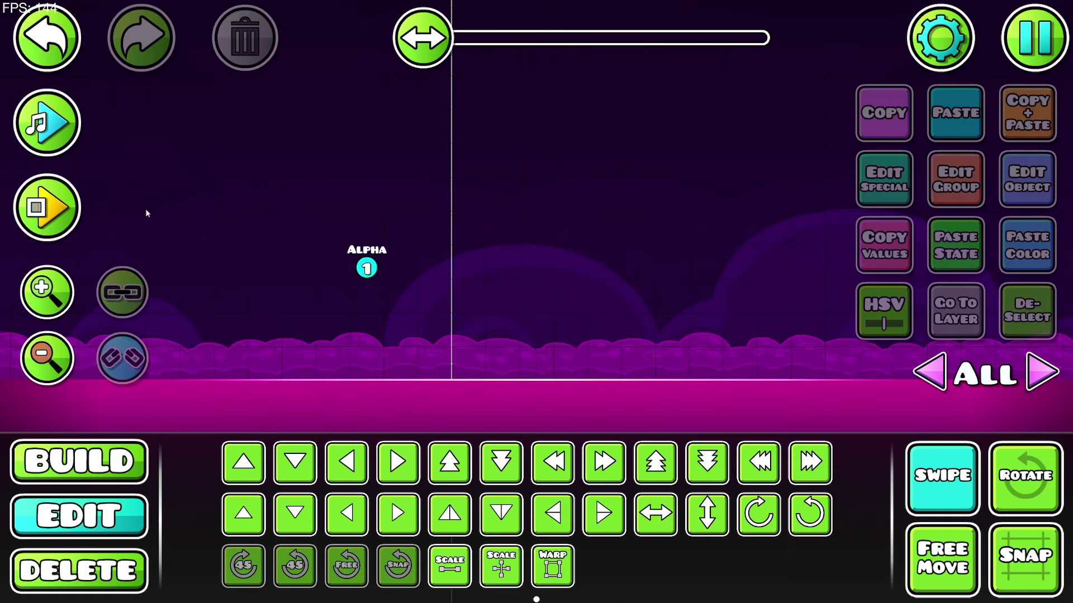
# - Delete the Alpha trigger and enable Hide in the Extra options of all the group 1 blocks
pyautogui.press('Delete')
pyautogui.moveTo(354, 353); pyautogui.dragTo(846, 159)
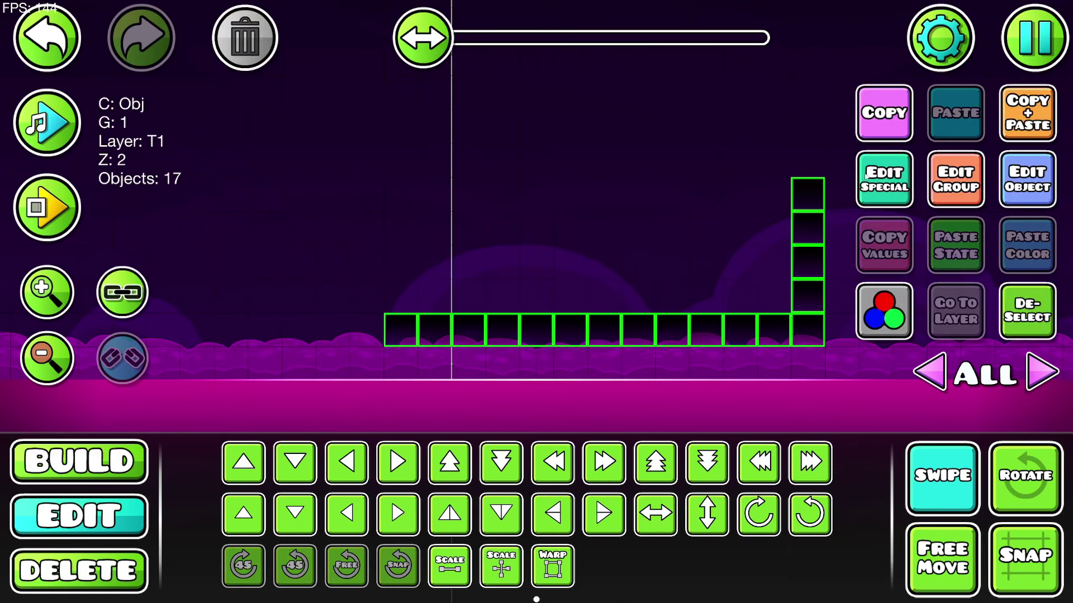
pyautogui.click(956, 179)
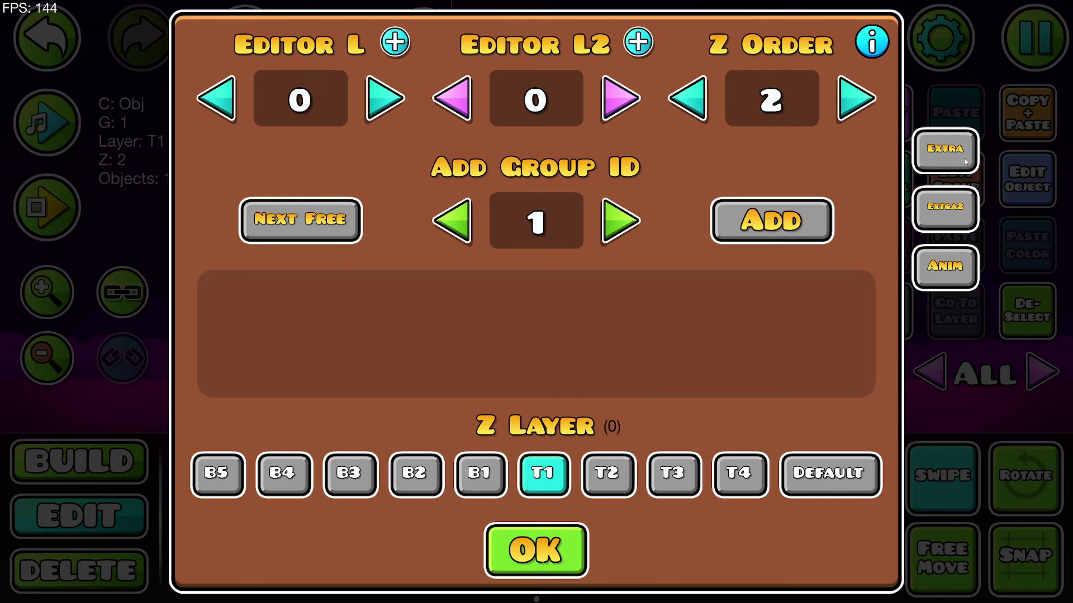
pyautogui.click(963, 150)
pyautogui.click(537, 548)
pyautogui.click(536, 549)
pyautogui.click(1019, 319)
pyautogui.click(937, 458)
# - Toggle Hide Invisible repeatedly to compare the display of the blocks with Hide enabled, leaving the setting off
pyautogui.moveTo(699, 360); pyautogui.dragTo(622, 351)
pyautogui.press('h')
pyautogui.press('h')
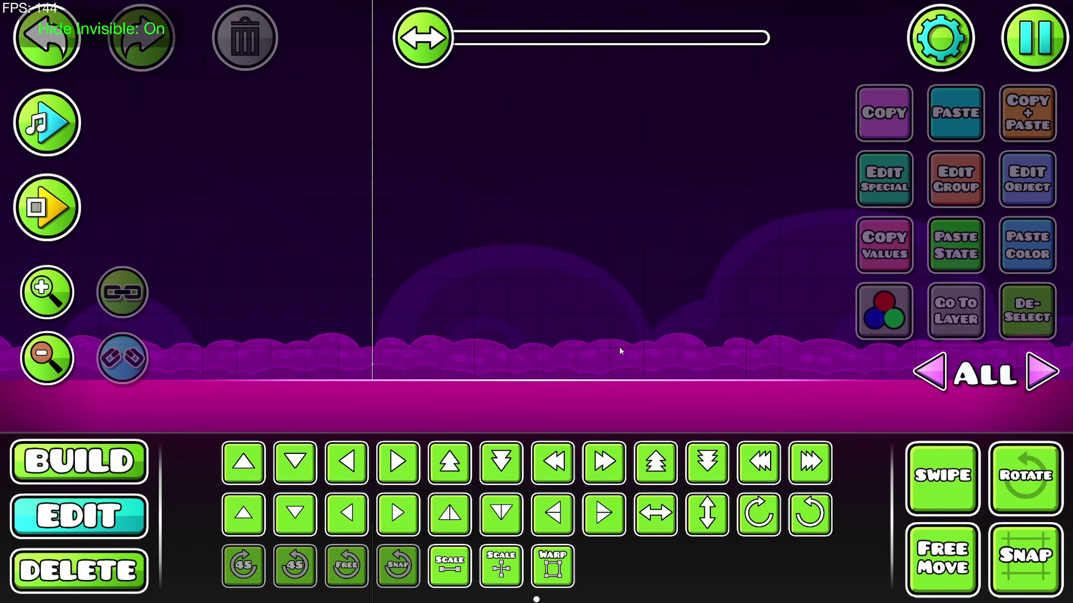
pyautogui.press('h')
pyautogui.press('h')
pyautogui.press('h')
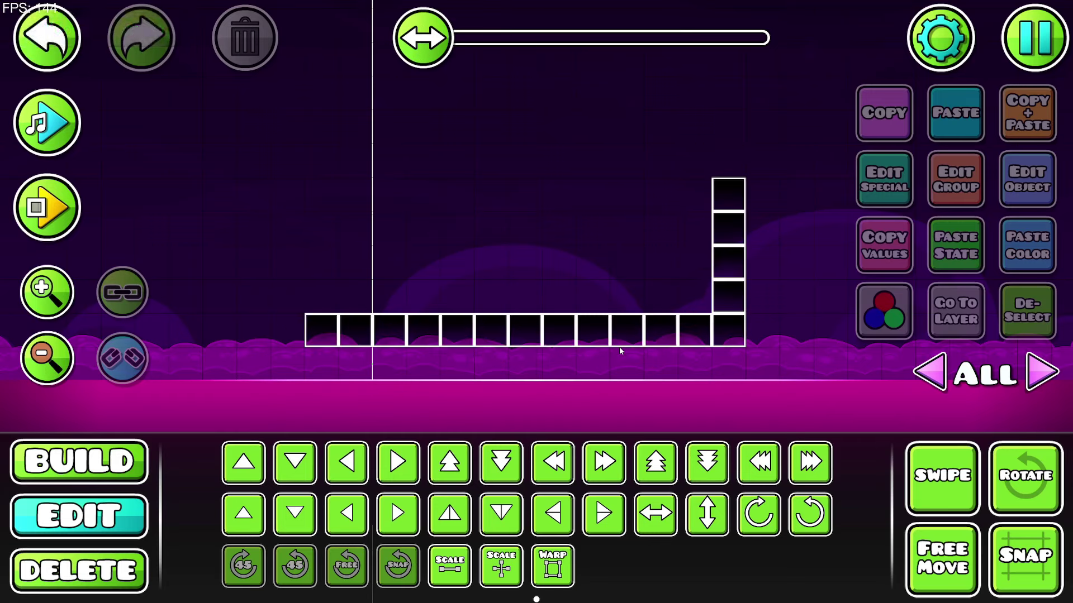
# - Switch the display of the invisible row and wall blocks off and on again to check the Hide option
pyautogui.press('h')
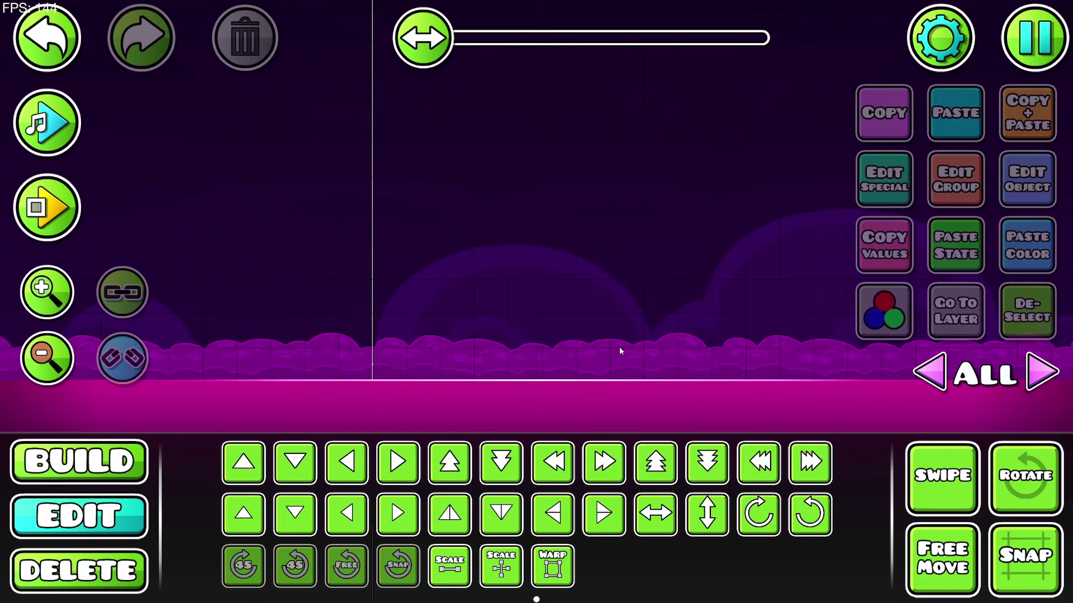
pyautogui.press('h')
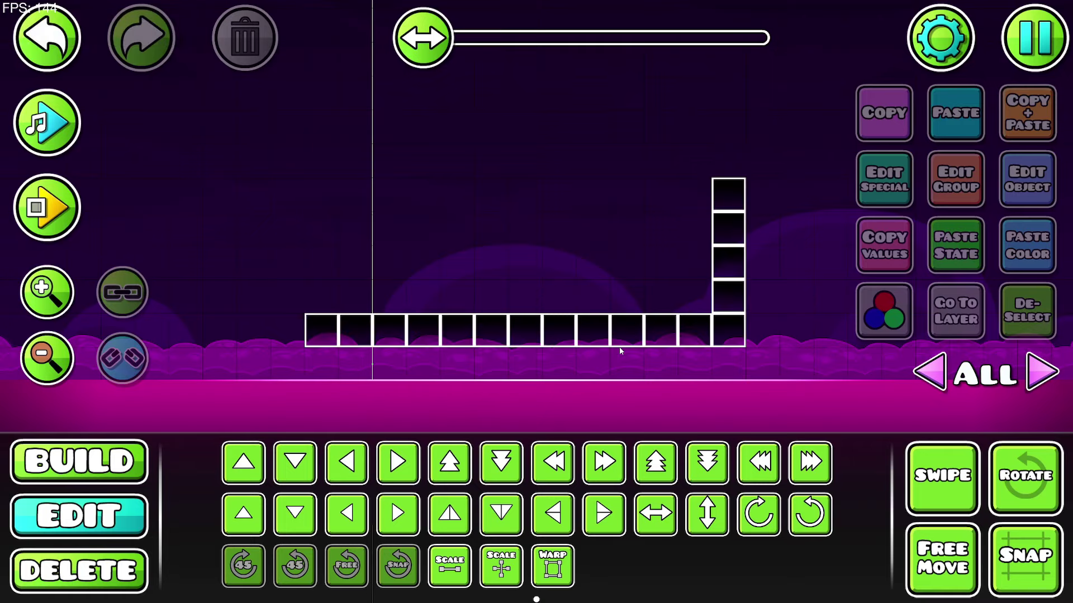
pyautogui.press('h')
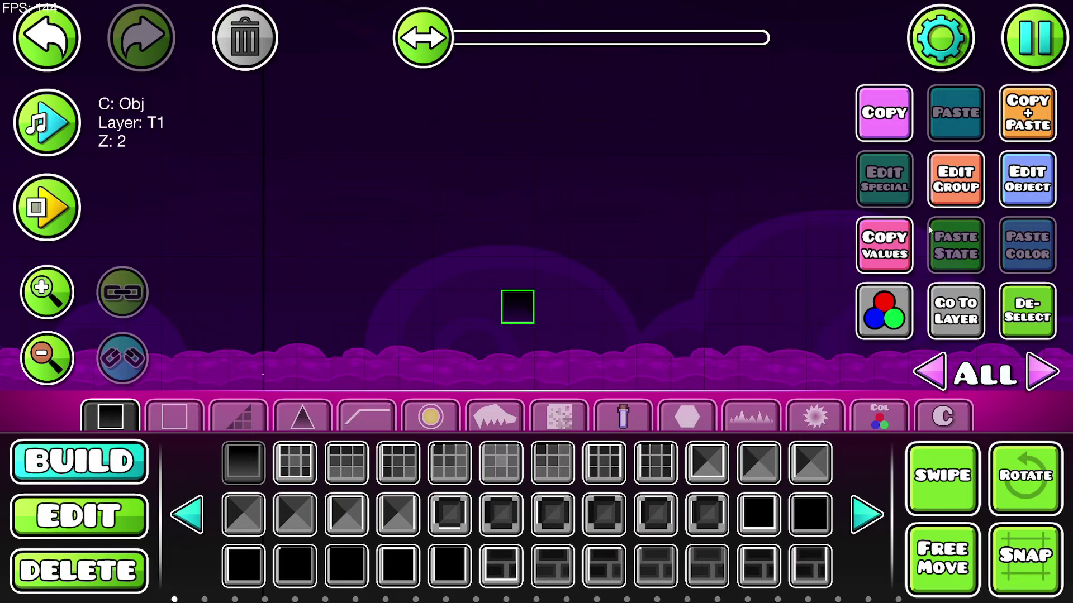
# - Add the single selected block to group 1
pyautogui.click(951, 197)
pyautogui.click(736, 223)
pyautogui.click(535, 550)
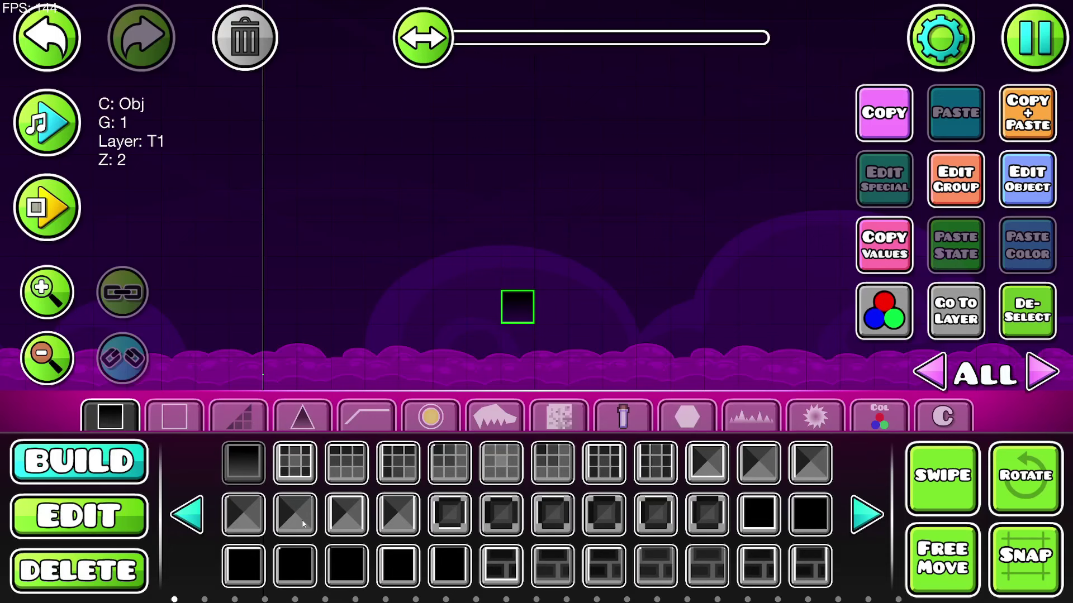
# - Place a Move trigger ahead of the block that targets group 1 with Move X 30, and close its setup
pyautogui.click(885, 426)
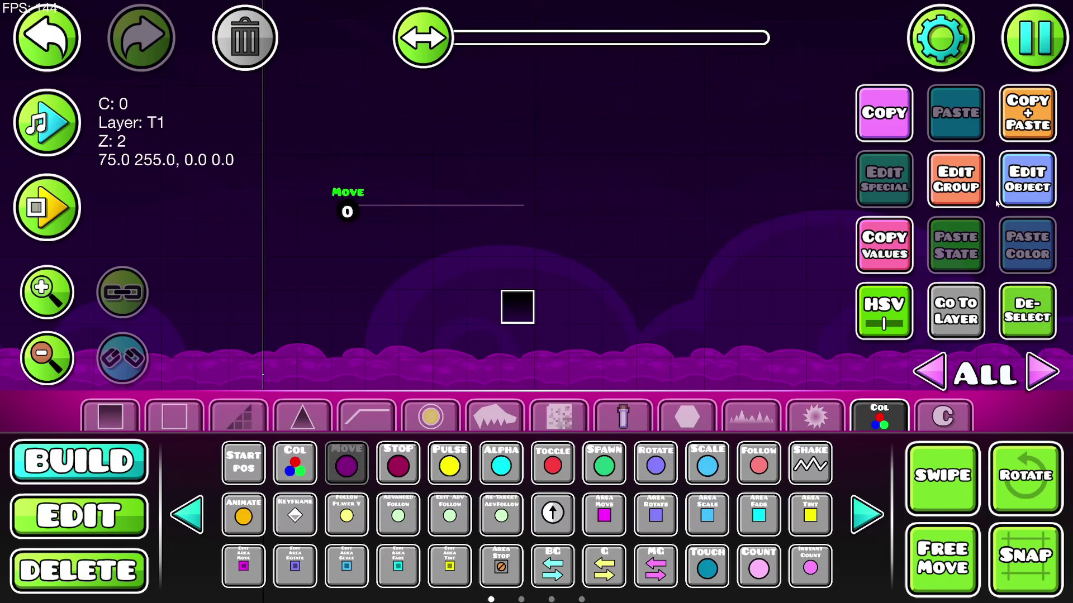
pyautogui.click(1003, 198)
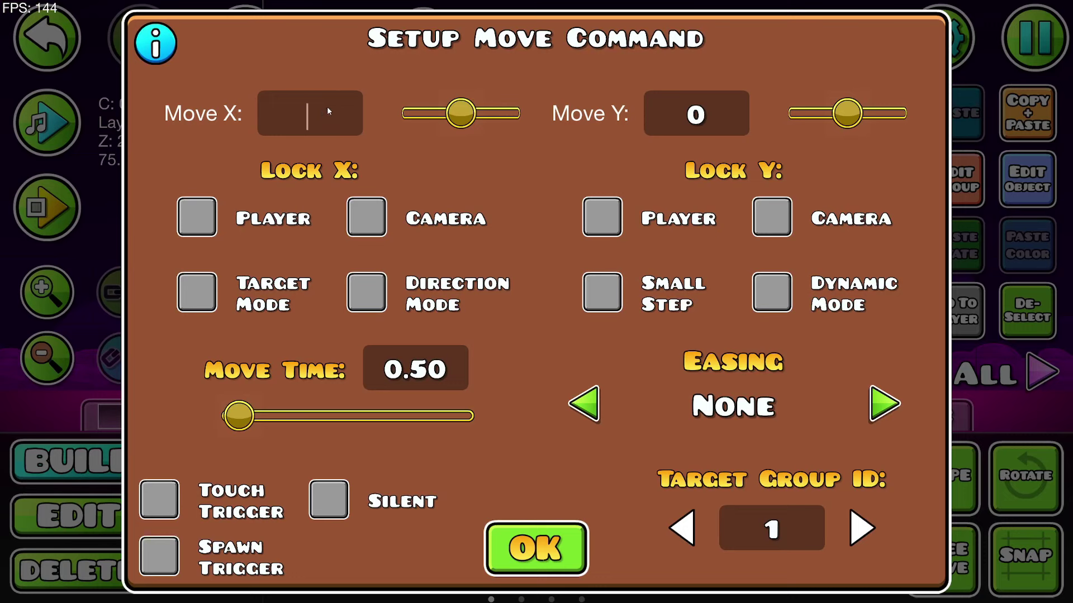
pyautogui.click(536, 548)
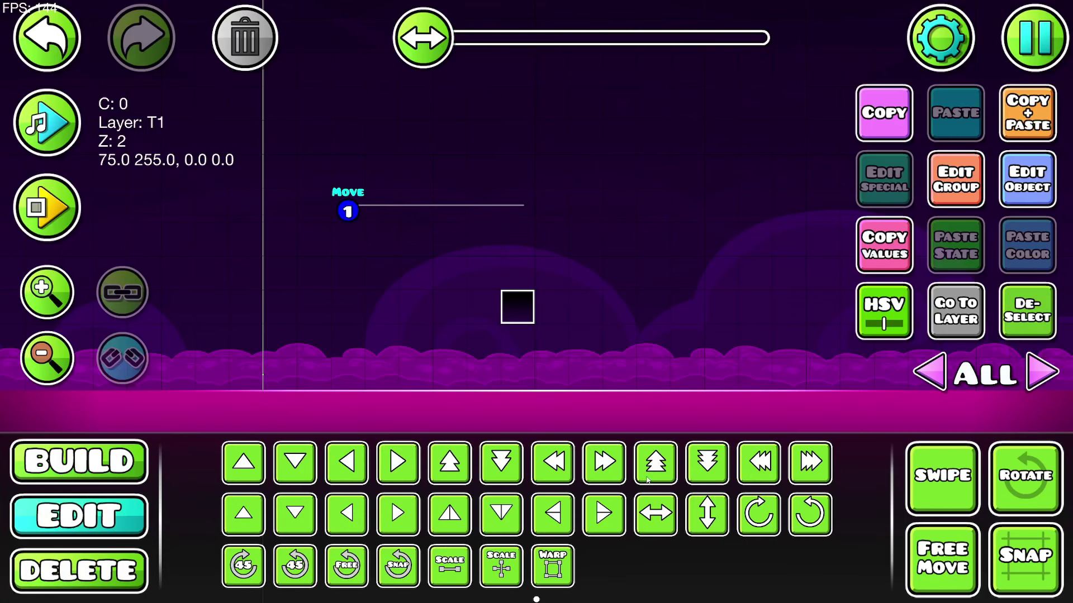
pyautogui.click(1027, 179)
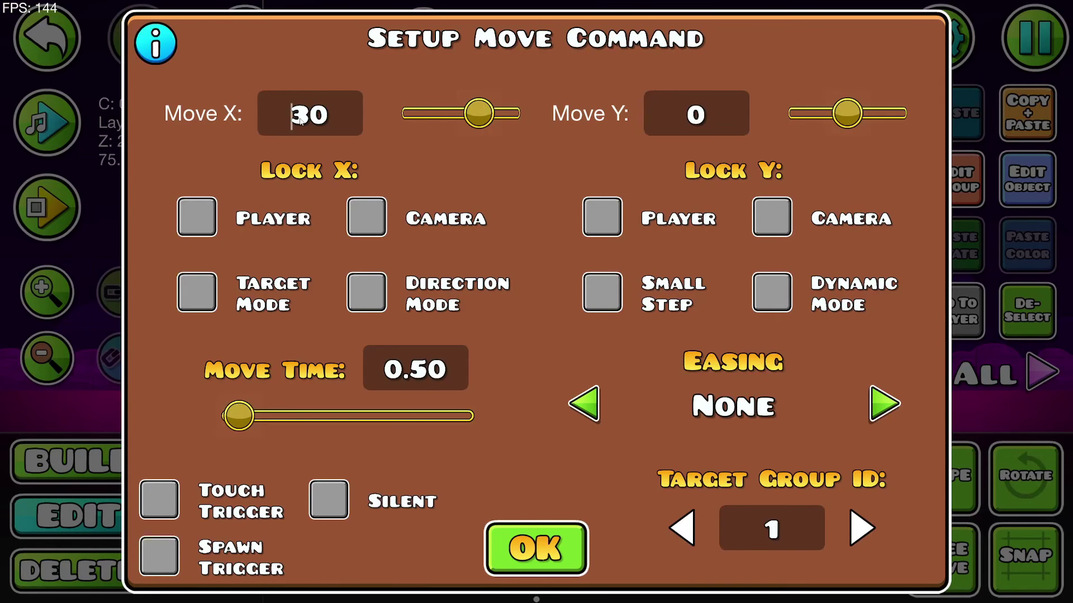
pyautogui.click(535, 548)
pyautogui.click(351, 222)
pyautogui.press('Escape')
pyautogui.press('Escape')
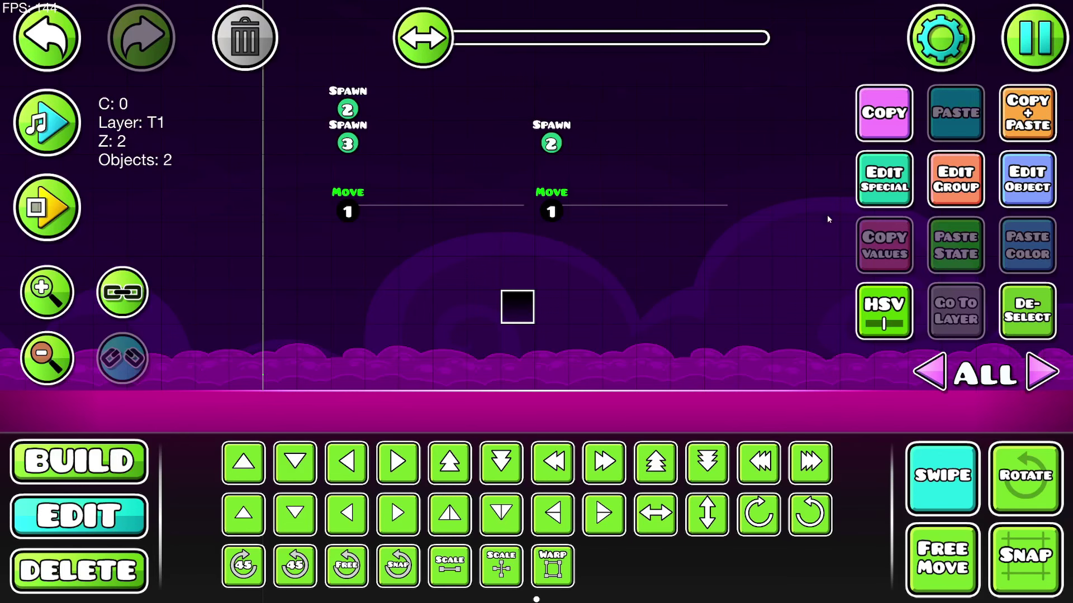
# - Playtest the level by jumping onto the moving block and standing on it, and stop the playtest
pyautogui.press('Return')
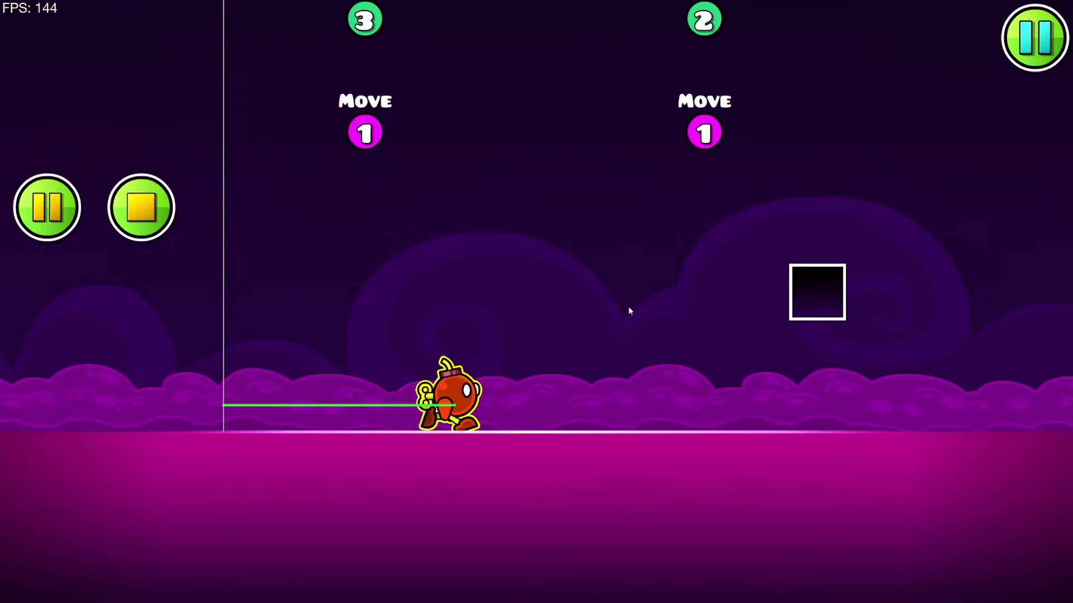
pyautogui.press('space')
pyautogui.press('d')
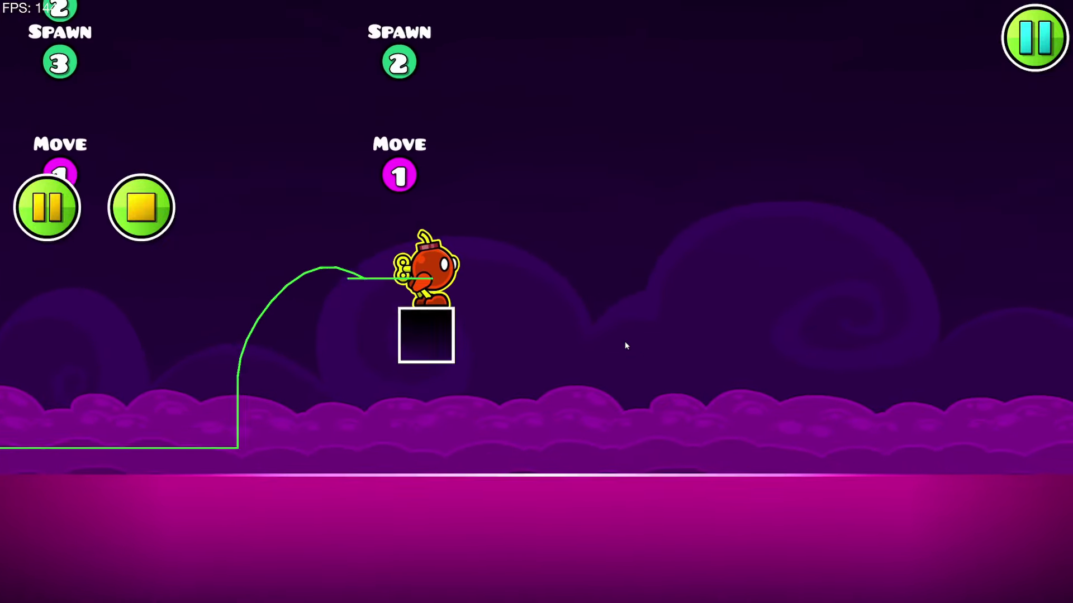
pyautogui.click(141, 208)
# - Enable NonStickX and NonStickY in the Extra options of the moving block
pyautogui.click(418, 346)
pyautogui.click(954, 180)
pyautogui.click(944, 148)
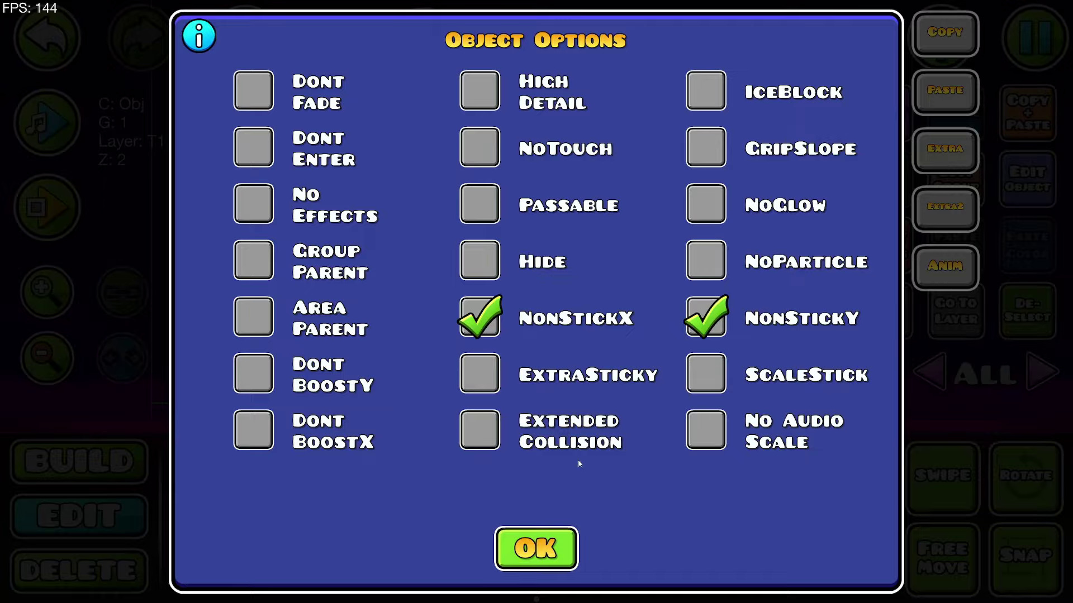
pyautogui.click(550, 550)
pyautogui.click(549, 550)
# - Playtest the moving block with NonStickX and NonStickY by repeatedly jumping and walking around on it
pyautogui.press('d')
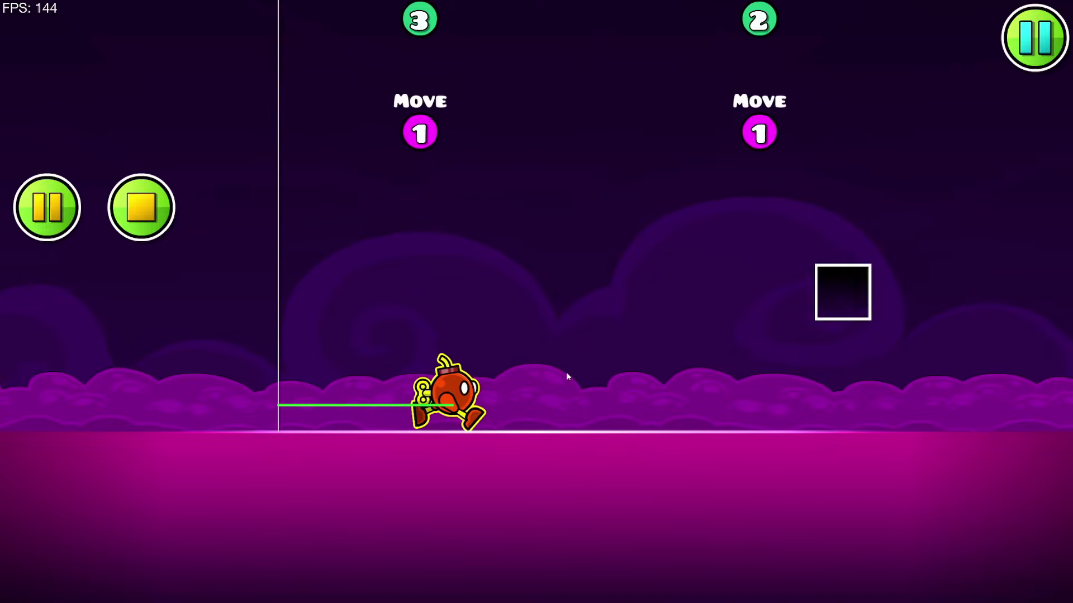
pyautogui.press('space')
pyautogui.press('space')
pyautogui.press('d')
pyautogui.press('space')
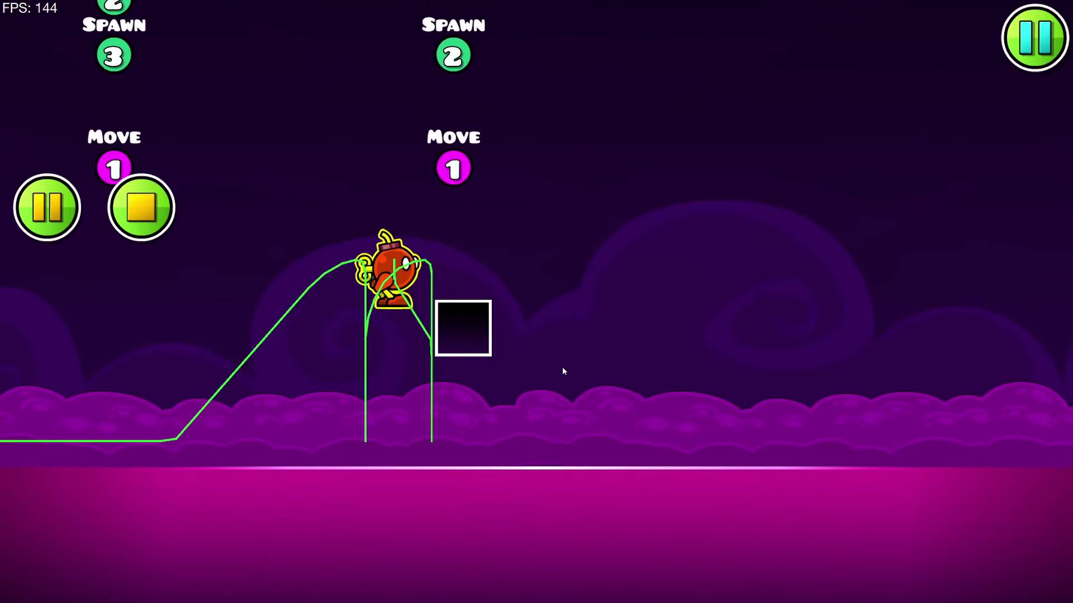
pyautogui.click(563, 363)
pyautogui.click(563, 364)
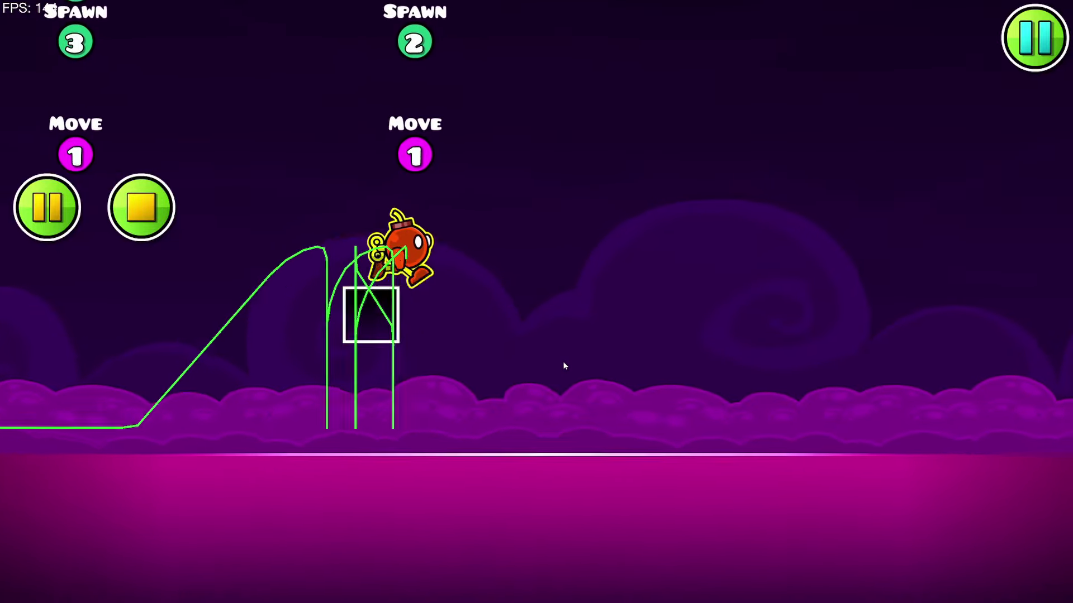
pyautogui.press('space')
pyautogui.press('d')
pyautogui.press('a')
pyautogui.press('space')
pyautogui.press('d')
pyautogui.press('a')
pyautogui.press('space')
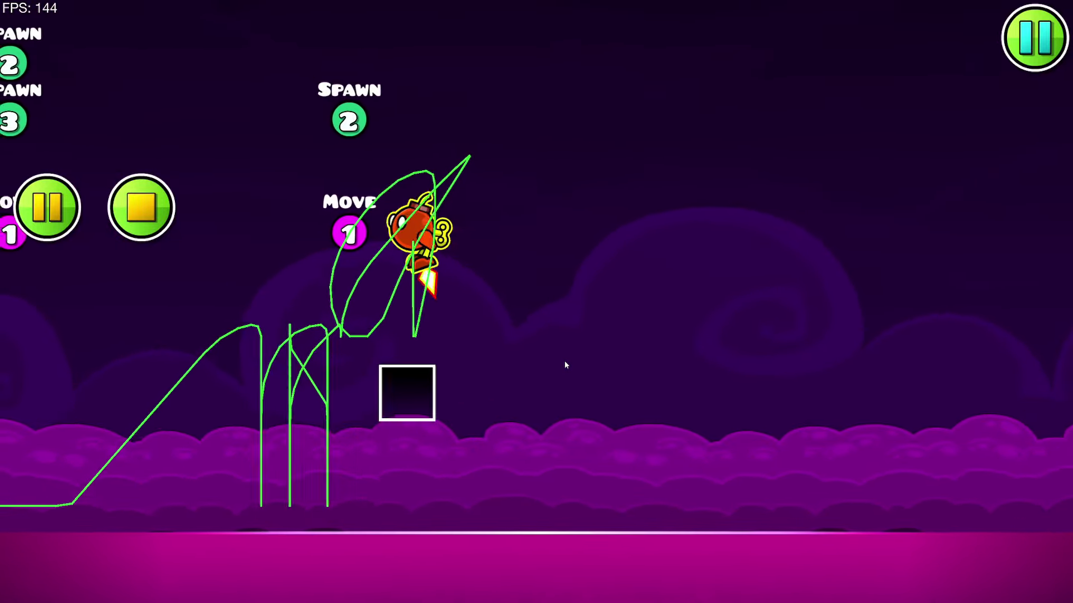
pyautogui.press('a')
pyautogui.press('space')
pyautogui.press('d')
pyautogui.press('a')
pyautogui.press('space')
pyautogui.press('a')
pyautogui.press('d')
pyautogui.press('space')
pyautogui.press('a')
pyautogui.press('space')
pyautogui.press('d')
pyautogui.press('space')
pyautogui.press('d')
pyautogui.press('space')
pyautogui.press('a')
pyautogui.press('d')
pyautogui.click(567, 364)
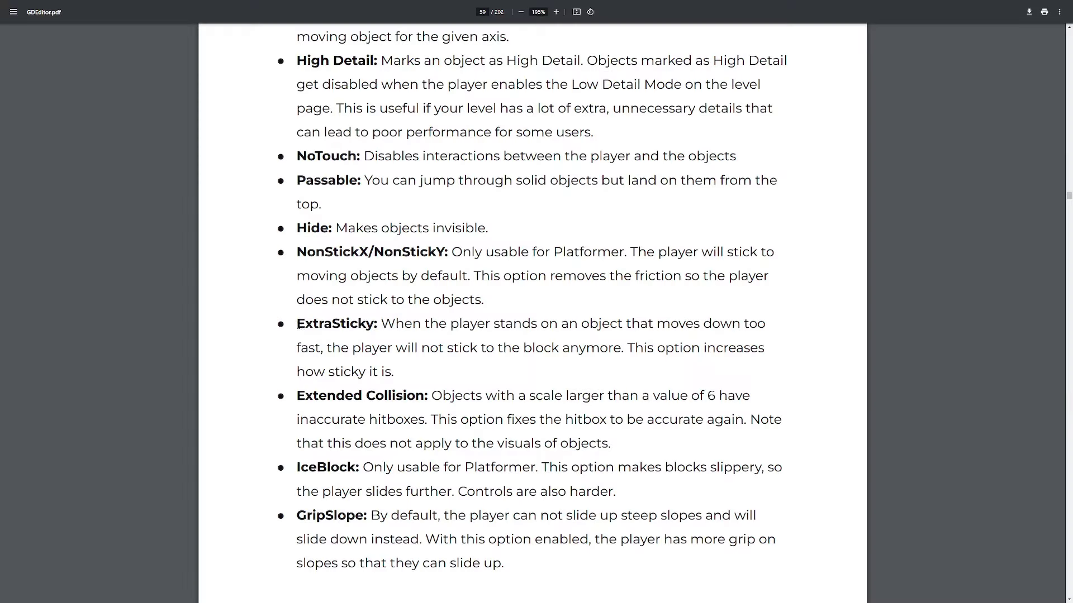
# - Switch to the GDEditor.pdf guide and highlight the start of the ExtraSticky description
pyautogui.moveTo(297, 324); pyautogui.dragTo(395, 341)
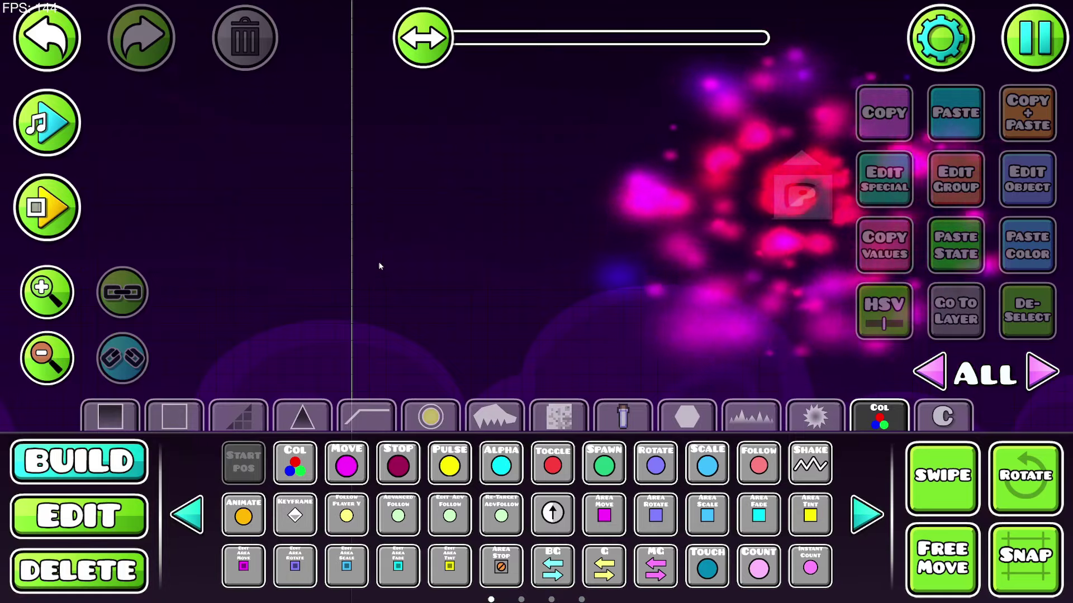
# - Place a Start Pos high above the ground with a block directly below it, and add the block to group 1
pyautogui.click(379, 266)
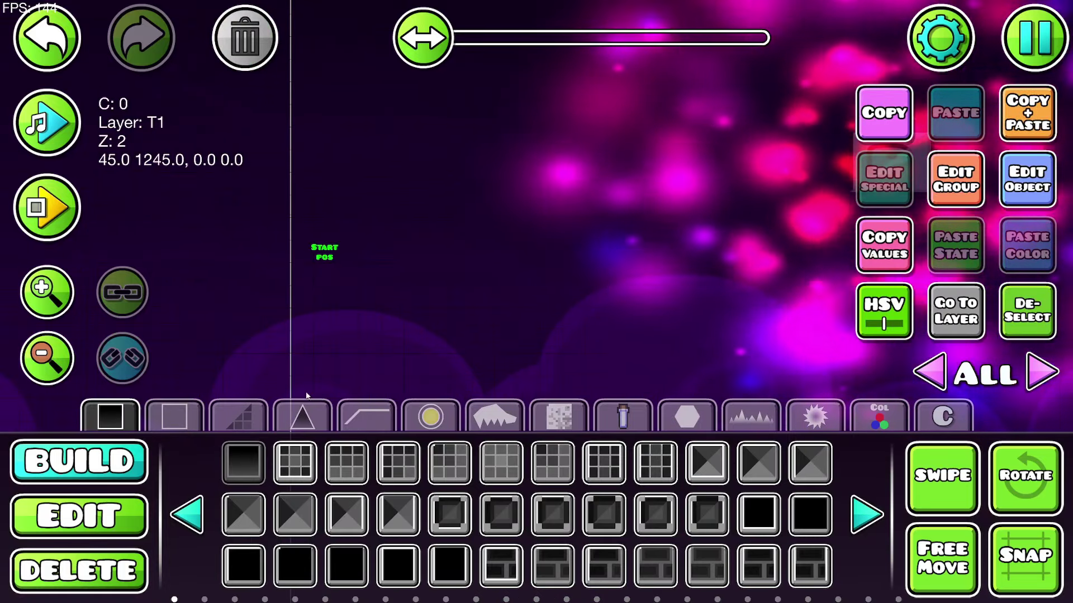
pyautogui.click(328, 281)
pyautogui.press('2')
pyautogui.hotkey('alt', 'e')
pyautogui.click(734, 221)
pyautogui.press('Escape')
pyautogui.press('1')
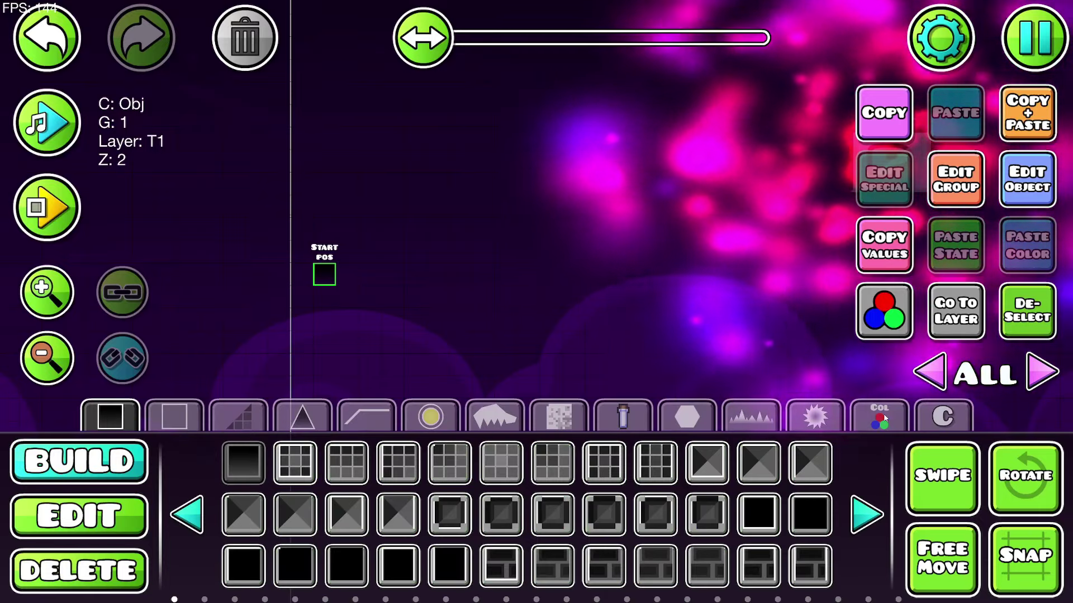
# - Place a Move trigger near the new block that targets group 1 with Move Y -200
pyautogui.click(884, 418)
pyautogui.click(347, 463)
pyautogui.click(391, 325)
pyautogui.click(1023, 180)
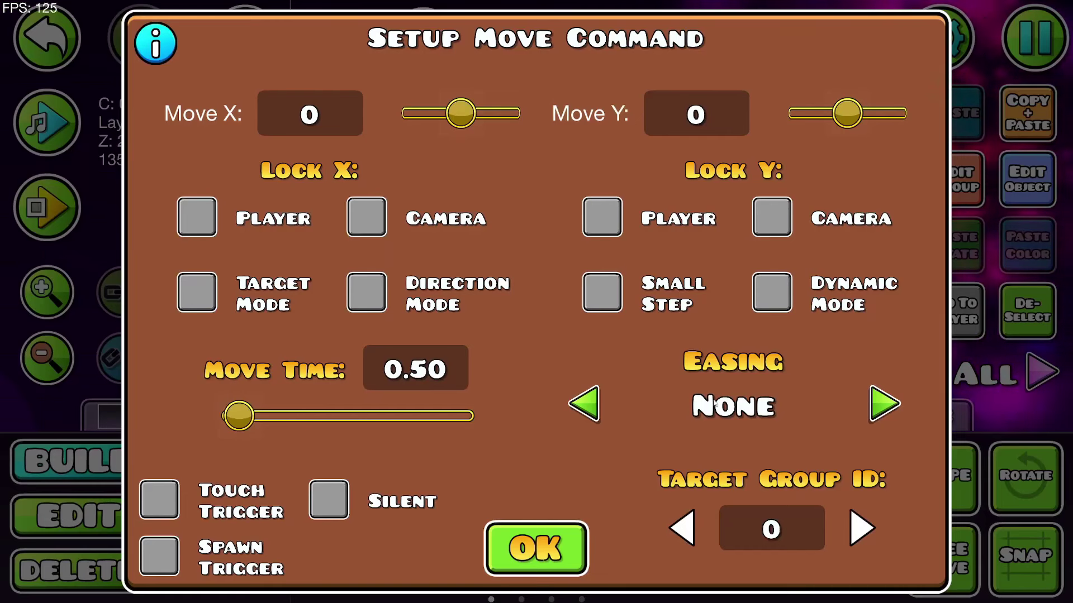
pyautogui.click(696, 123)
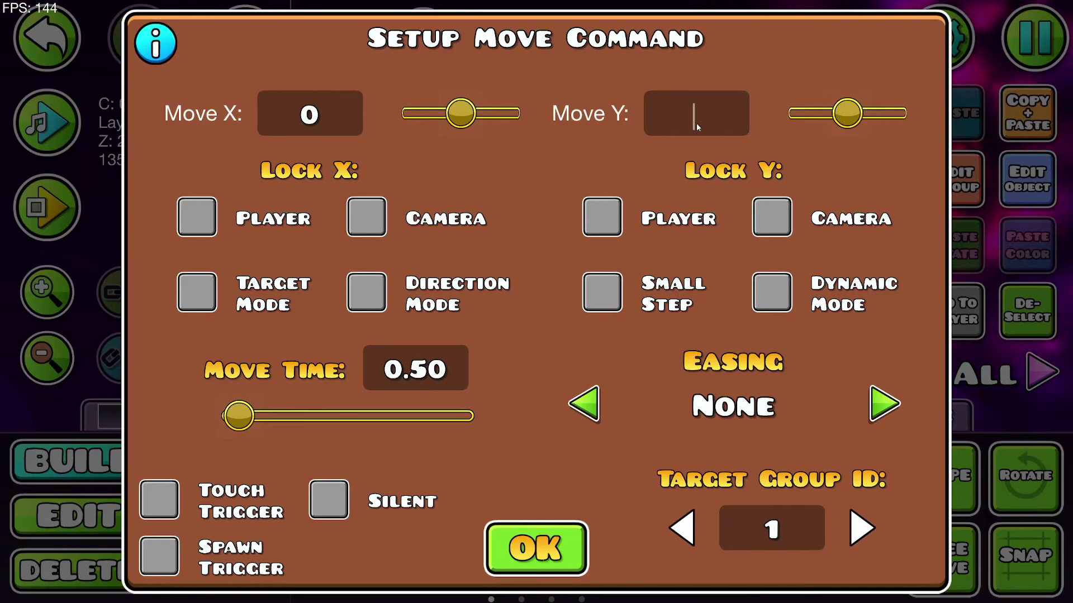
pyautogui.write('-200')
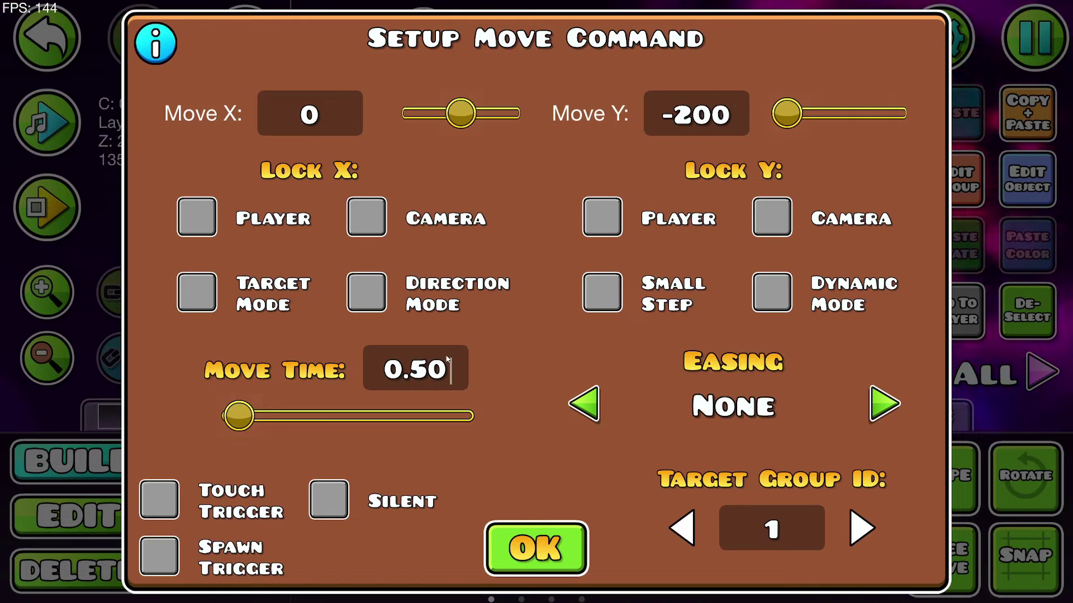
pyautogui.click(535, 551)
# - Playtest from the Start Pos, pausing to compare the player's position with the falling block, and stop the playtest
pyautogui.click(47, 207)
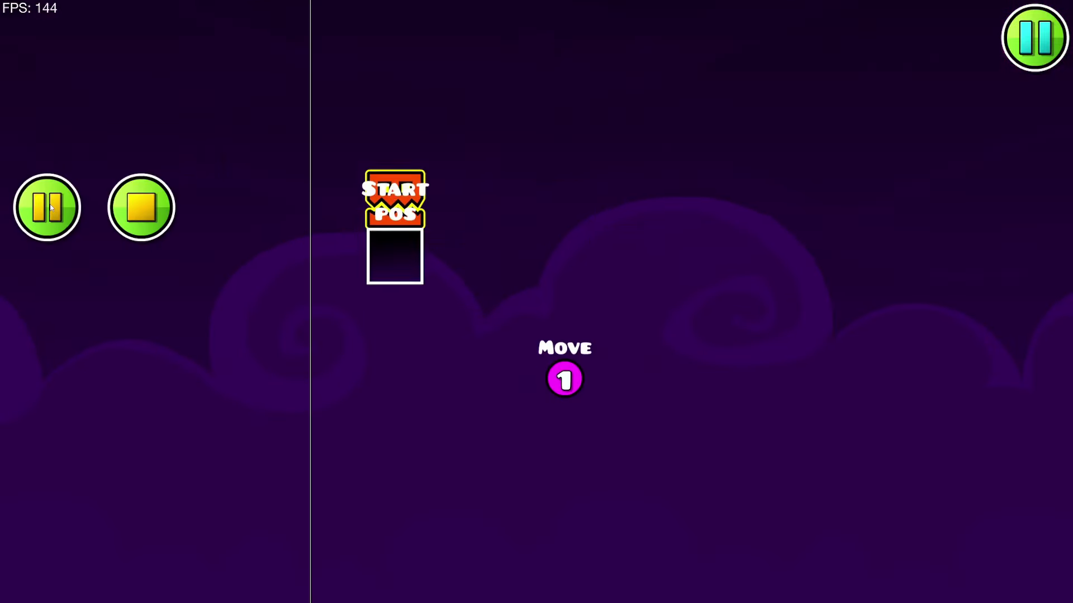
pyautogui.click(50, 208)
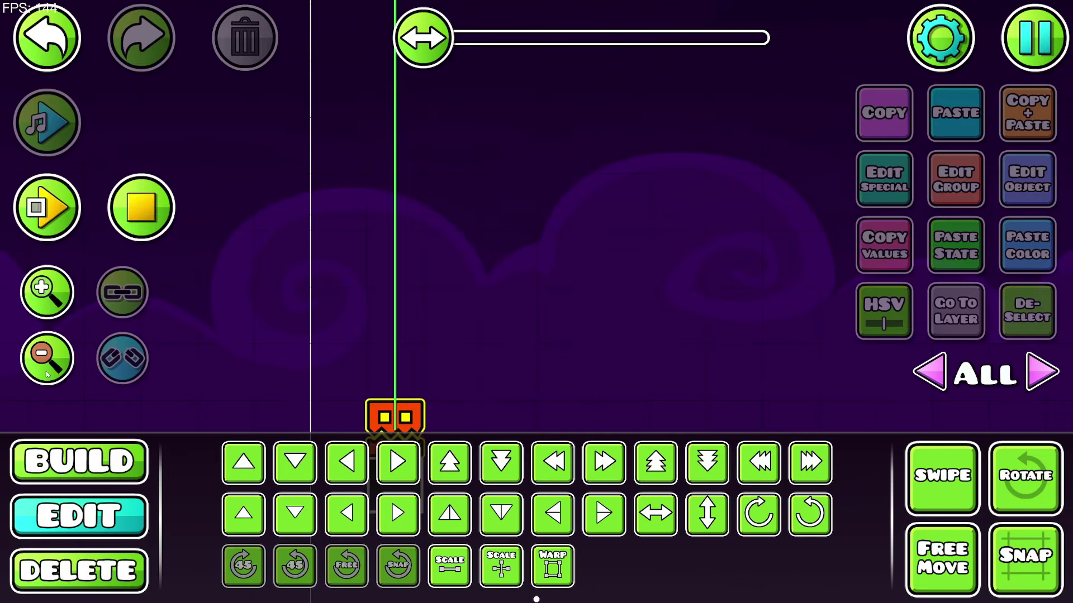
pyautogui.click(45, 371)
pyautogui.click(44, 370)
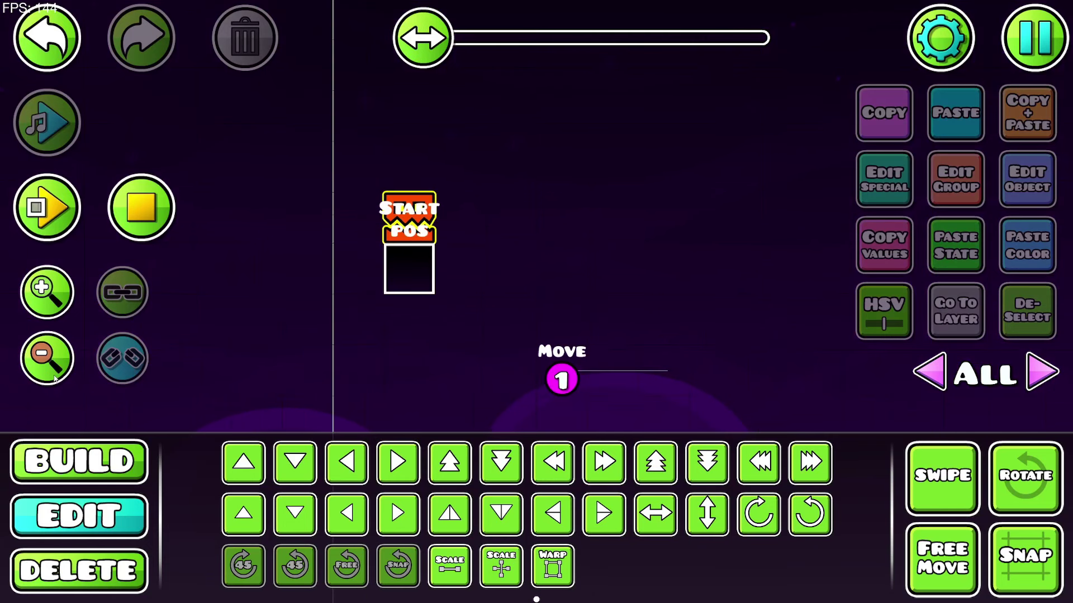
pyautogui.click(54, 379)
pyautogui.click(60, 224)
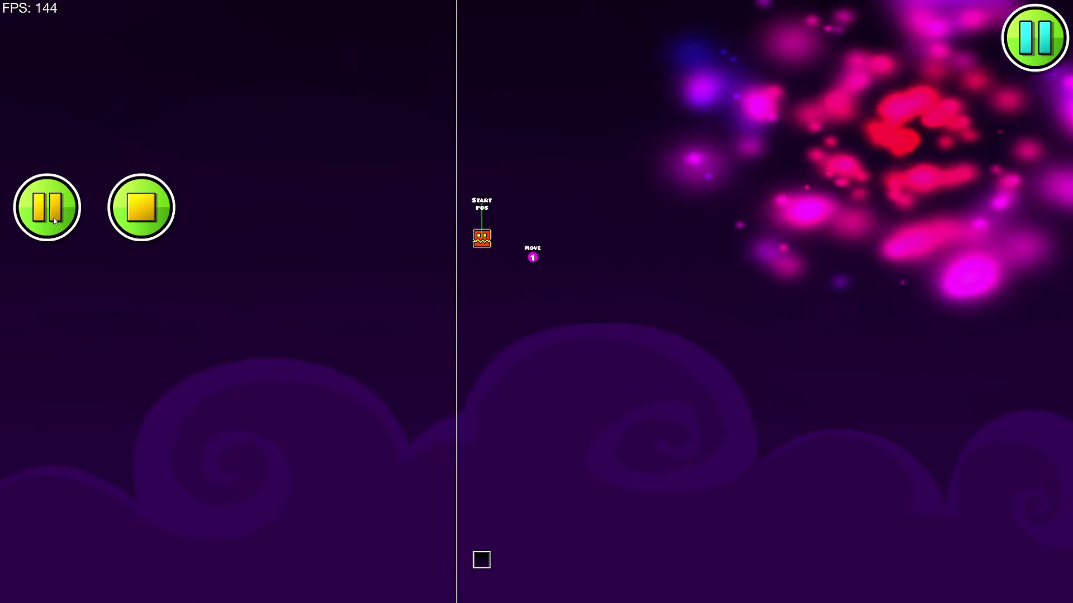
pyautogui.click(59, 224)
pyautogui.moveTo(552, 385); pyautogui.dragTo(532, 254)
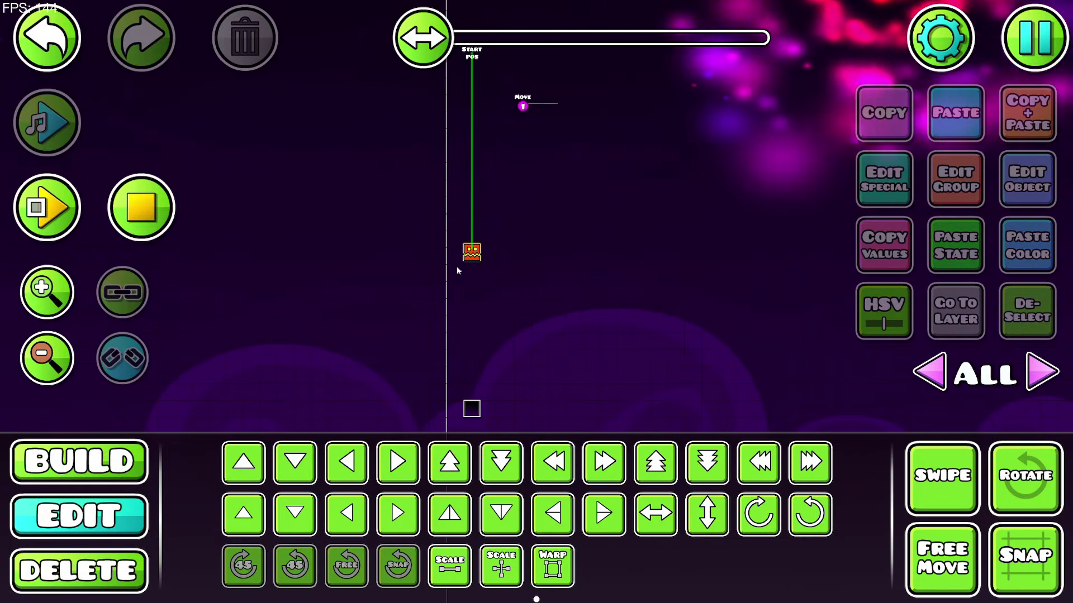
pyautogui.click(147, 214)
# - Open the Extra options of the block below the Start Pos
pyautogui.click(440, 214)
pyautogui.click(956, 179)
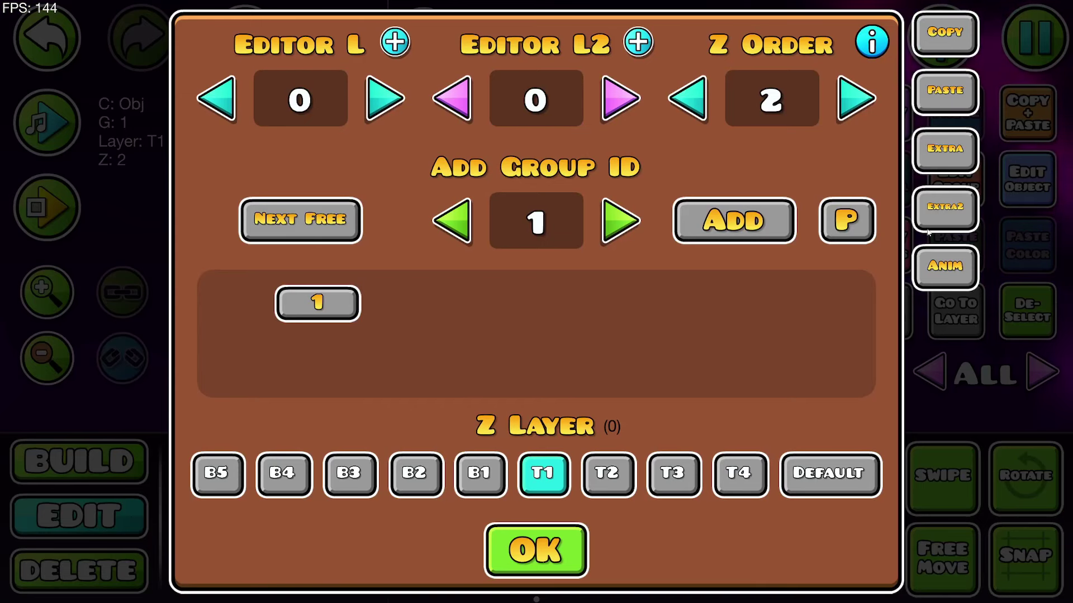
pyautogui.click(948, 164)
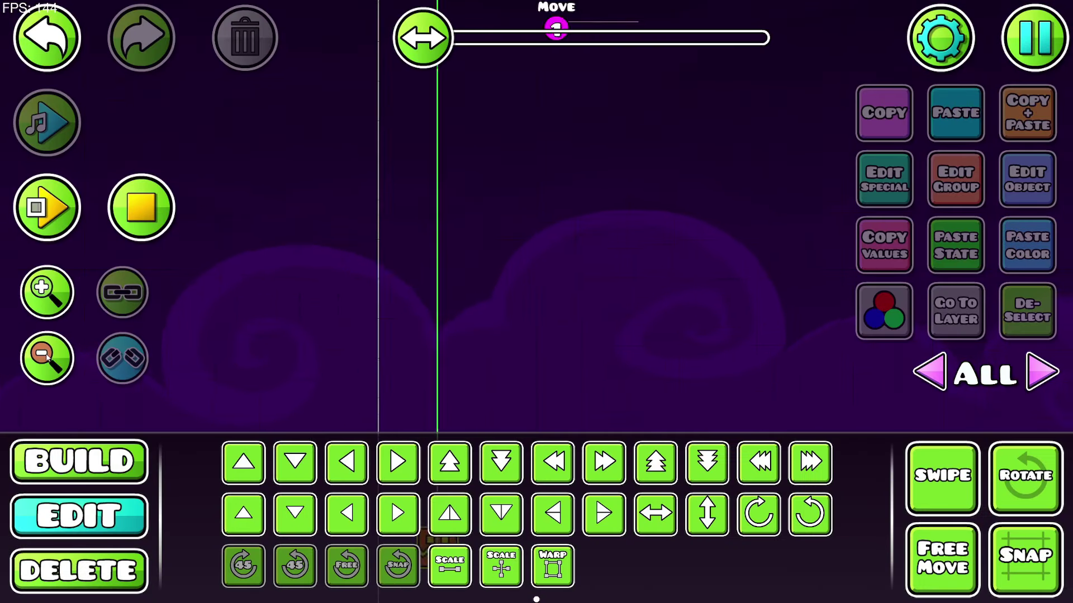
# - Stop the playtest and set the Move trigger's Move Time to 0.5
pyautogui.click(153, 205)
pyautogui.doubleClick(541, 177)
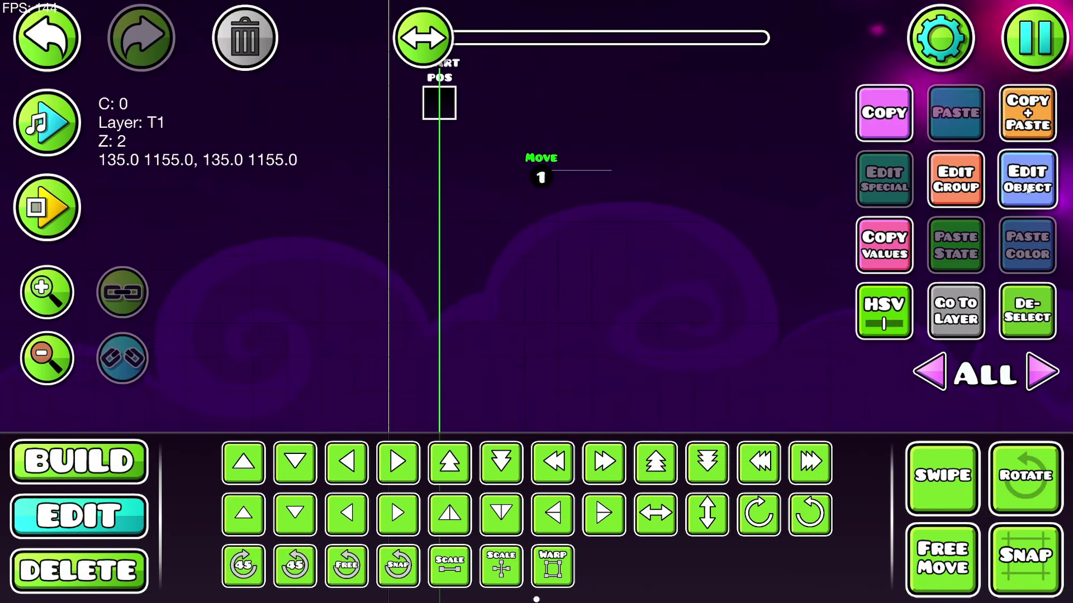
pyautogui.press('BackSpace')
pyautogui.press('BackSpace')
pyautogui.write('5')
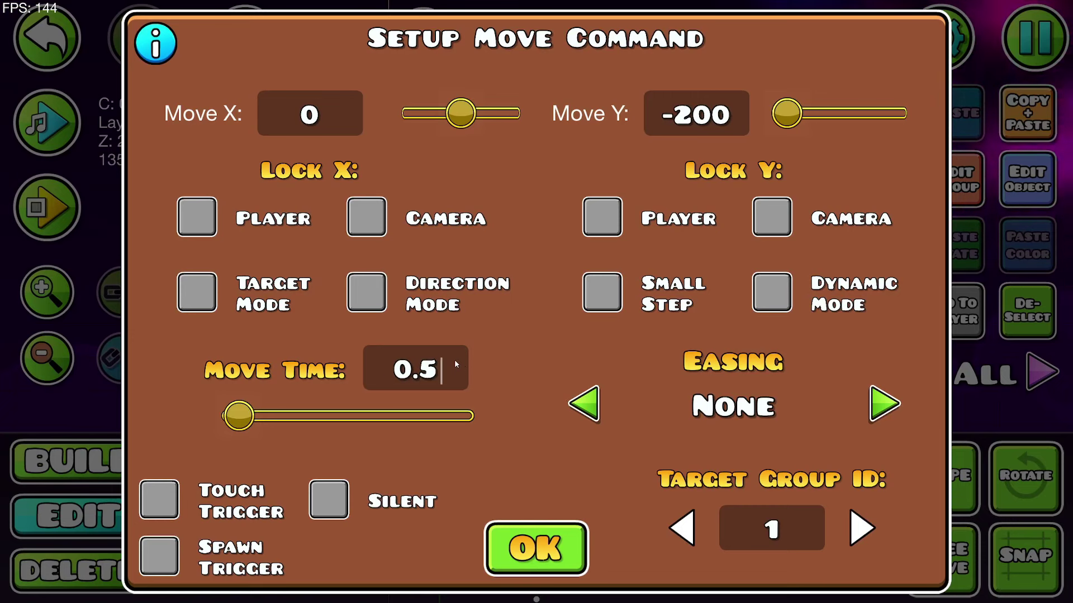
pyautogui.click(535, 548)
# - Playtest the block's fall with the 0.5 Move Time, pausing to check whether the player stays on it, and stop
pyautogui.click(47, 207)
pyautogui.click(63, 212)
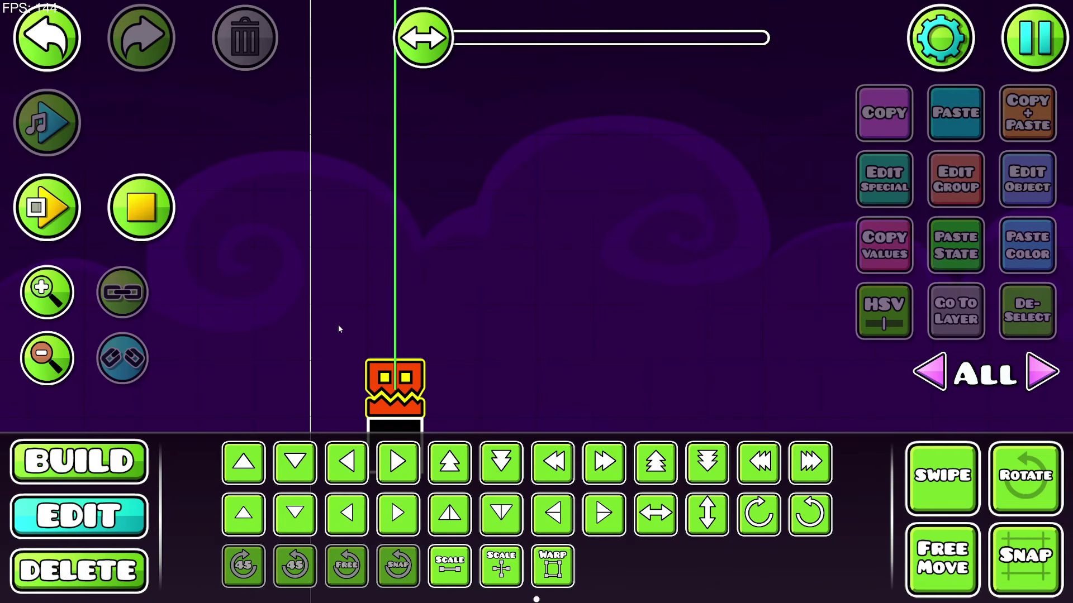
pyautogui.click(66, 209)
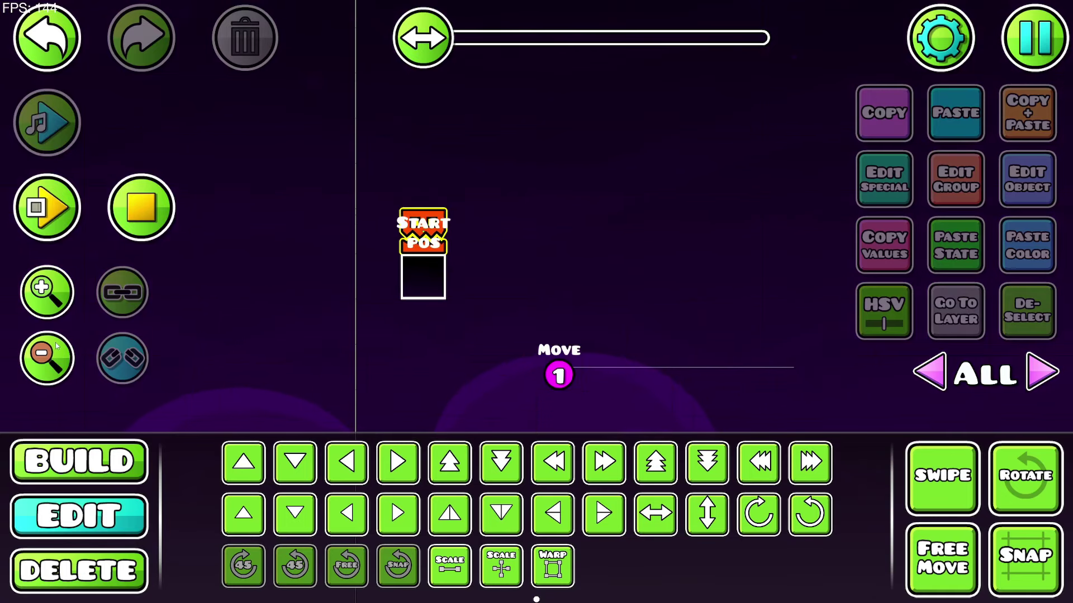
pyautogui.click(55, 346)
pyautogui.click(69, 224)
pyautogui.click(71, 230)
pyautogui.moveTo(471, 423); pyautogui.dragTo(439, 282)
pyautogui.click(141, 207)
# - Enable the ExtraSticky option for the block below the Start Pos and accept the object options
pyautogui.scroll(2, 453, 273)
pyautogui.click(475, 67)
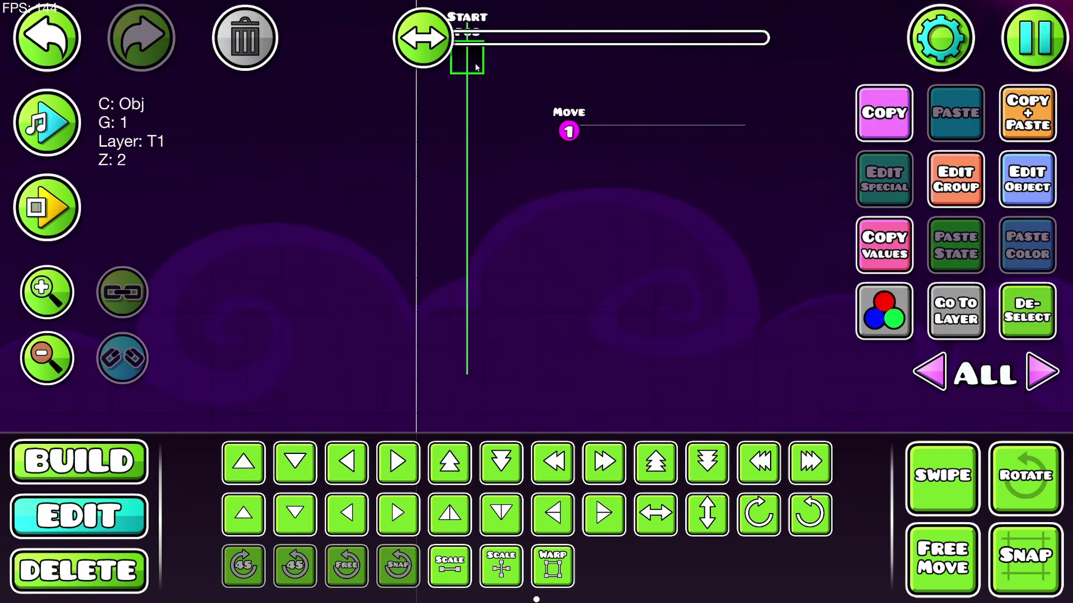
pyautogui.click(955, 179)
pyautogui.click(945, 148)
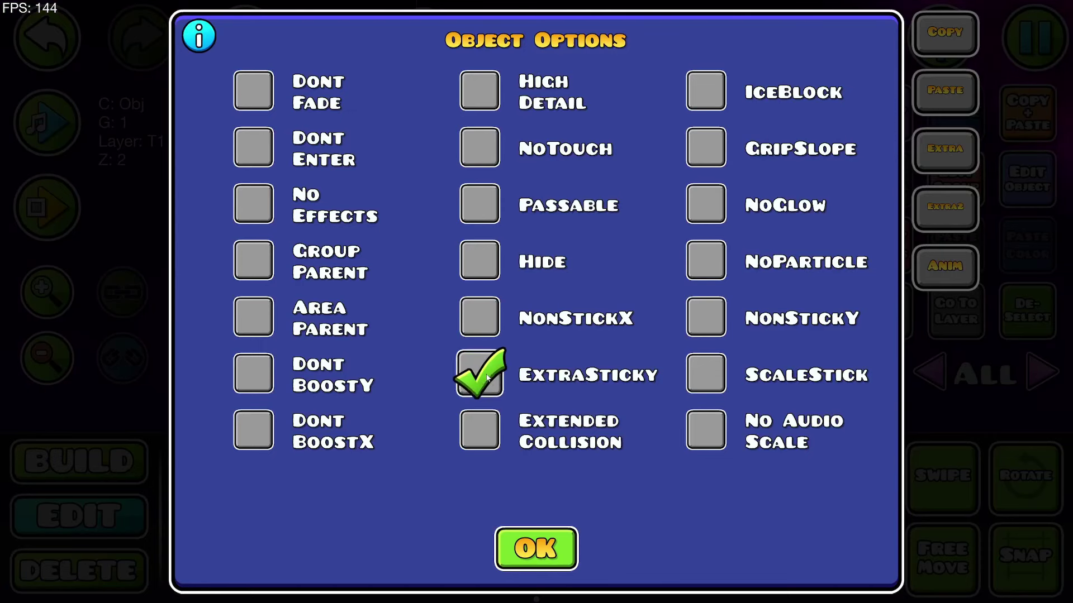
pyautogui.click(535, 546)
pyautogui.click(535, 547)
# - Playtest the block's fall with ExtraSticky enabled and pause to compare the positions of the player and block
pyautogui.click(50, 210)
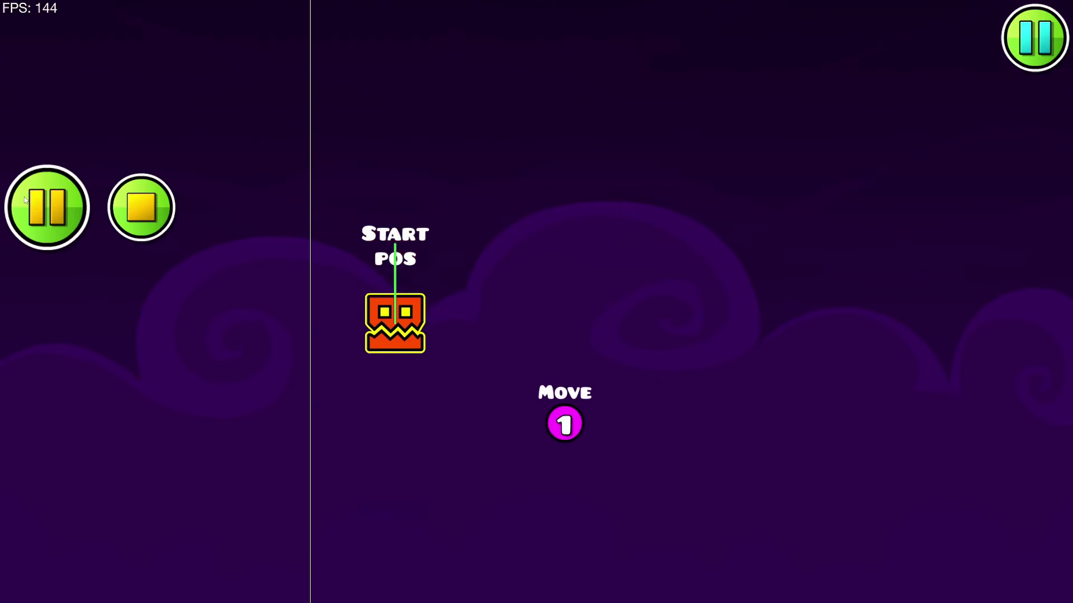
pyautogui.click(50, 210)
pyautogui.scroll(-5, 241, 338)
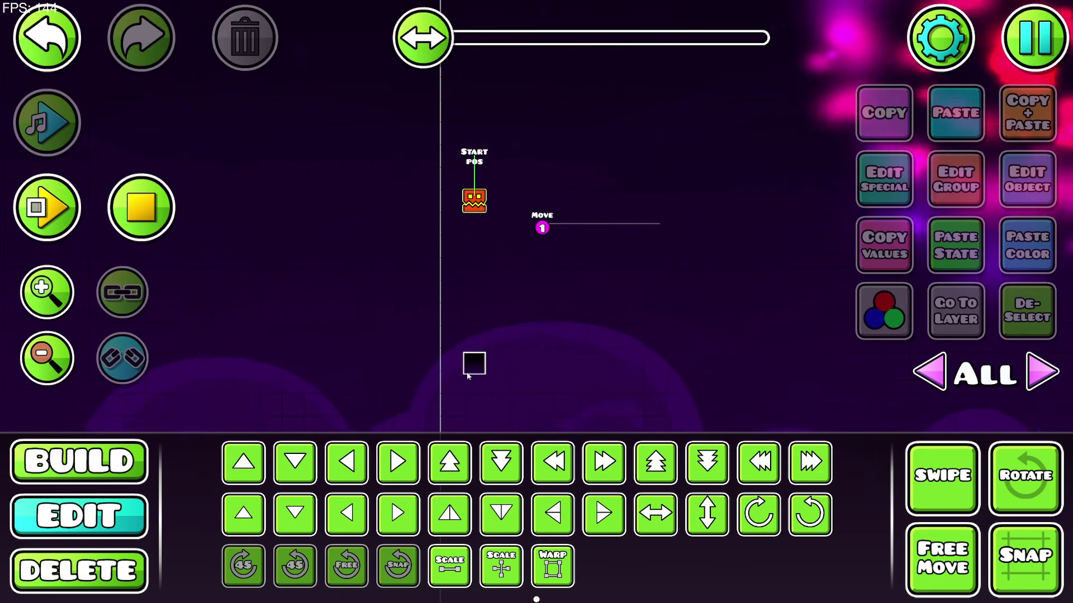
# - Switch to GDEditor.pdf and read the Extended Collision, IceBlock and GripSlope descriptions on page 58
pyautogui.moveTo(296, 312); pyautogui.dragTo(324, 315)
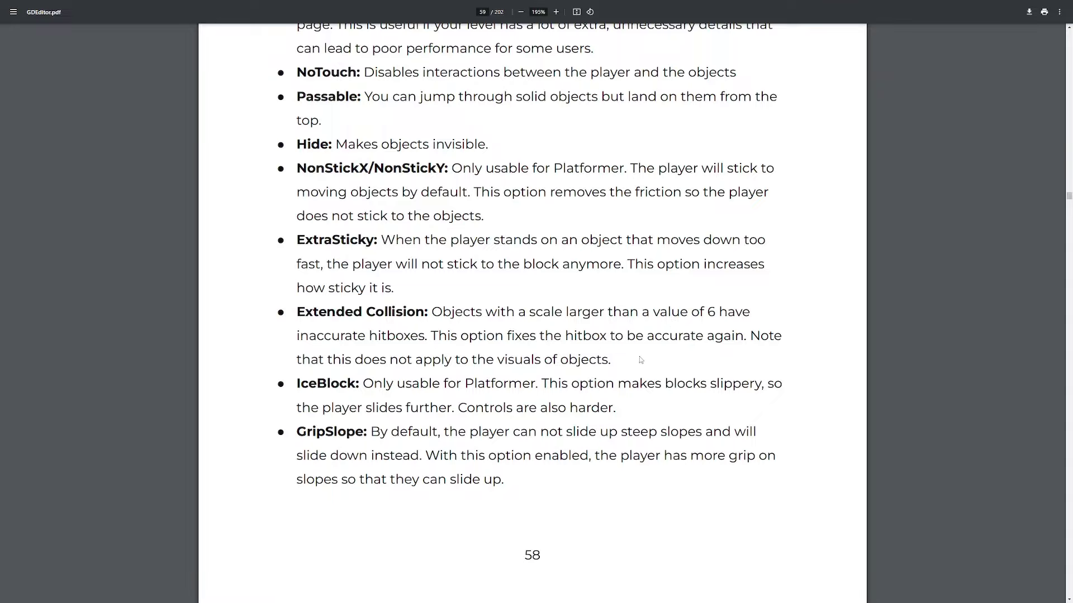
pyautogui.scroll(-3, 640, 359)
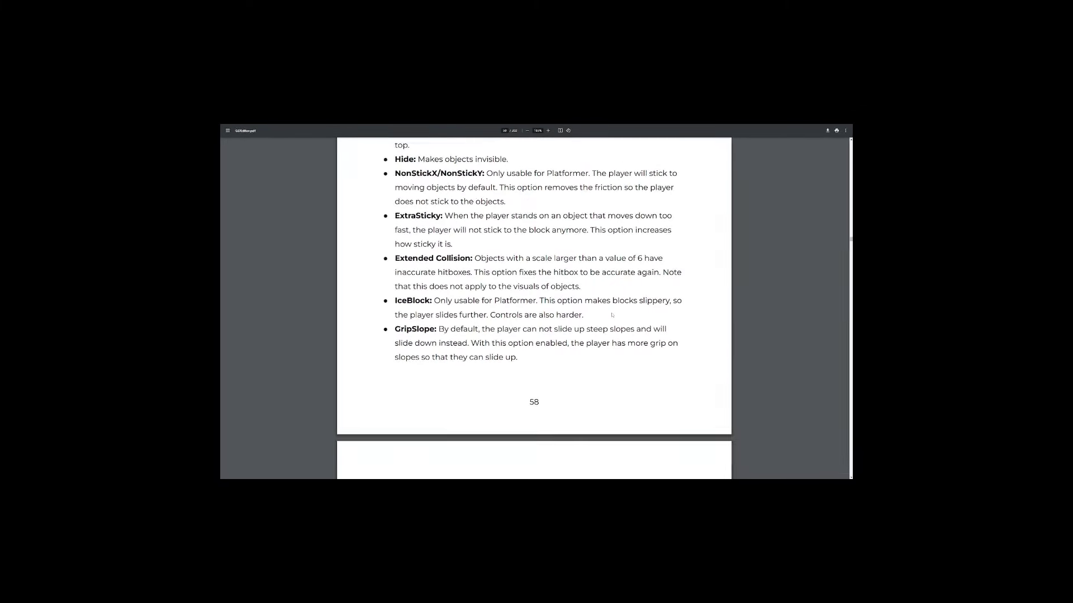
pyautogui.scroll(-2, 447, 256)
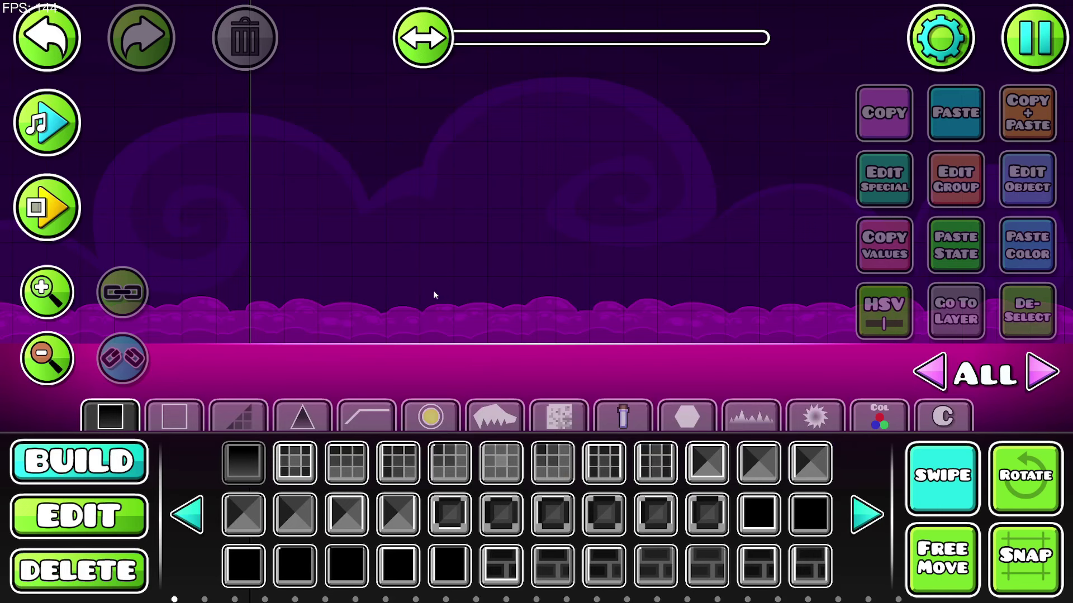
# - Place a row of seven blocks above the ground and a row of six blocks higher and further right
pyautogui.click(479, 295)
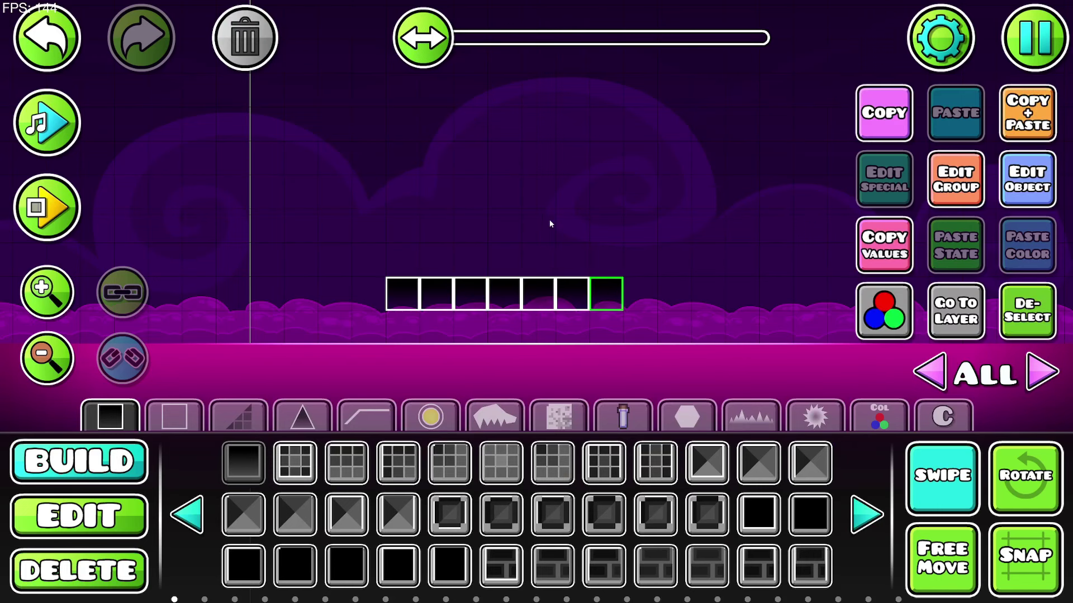
pyautogui.press('2')
pyautogui.click(719, 303)
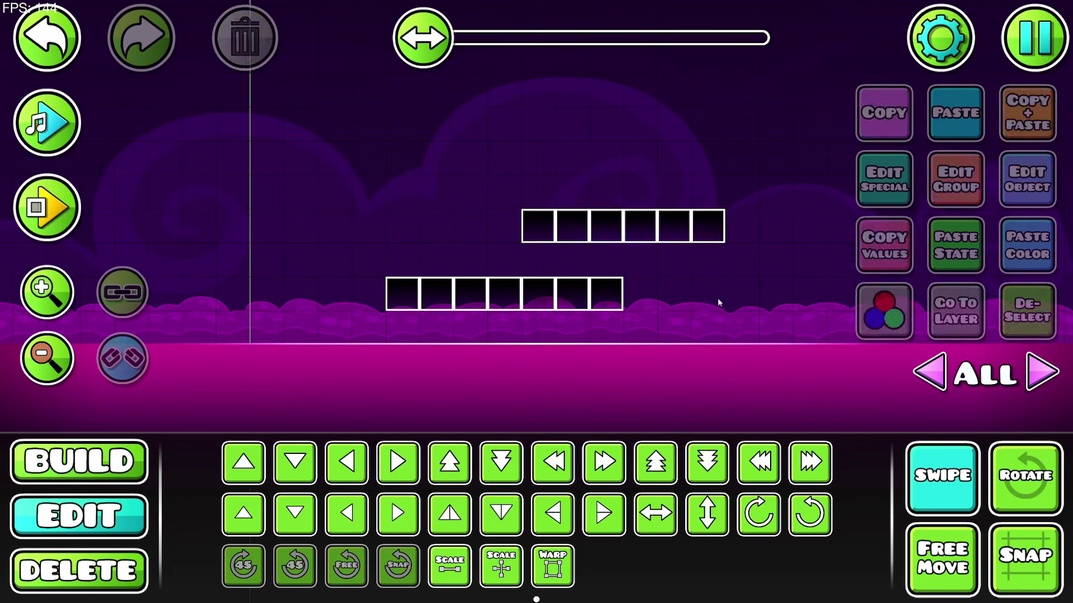
# - Give the lower row of seven blocks a blue colour on channel 2 and enable its IceBlock option
pyautogui.moveTo(675, 261); pyautogui.dragTo(678, 260)
pyautogui.click(883, 312)
pyautogui.click(829, 506)
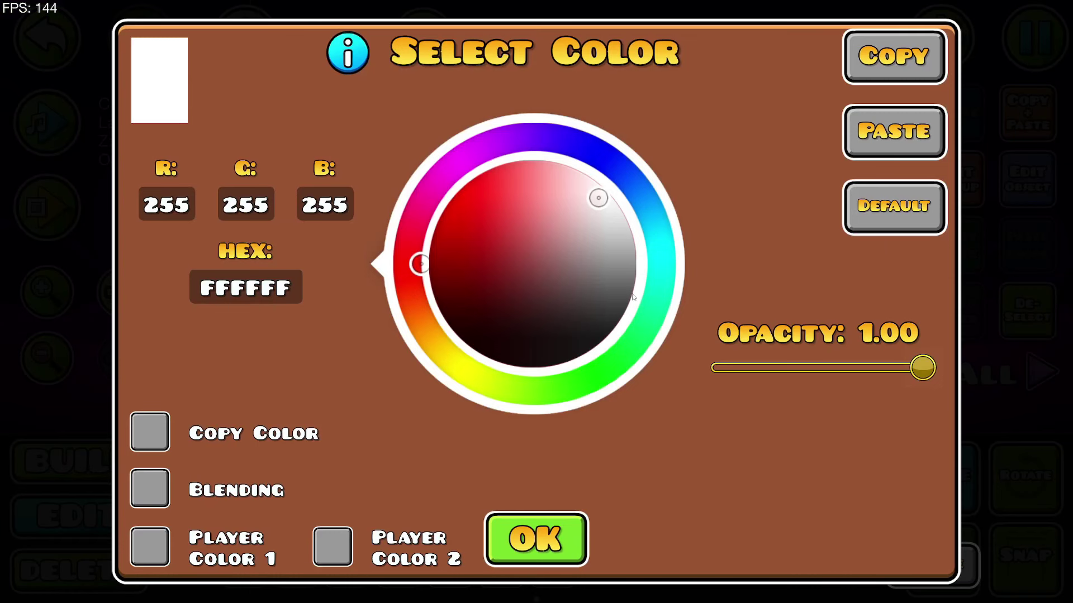
pyautogui.click(536, 520)
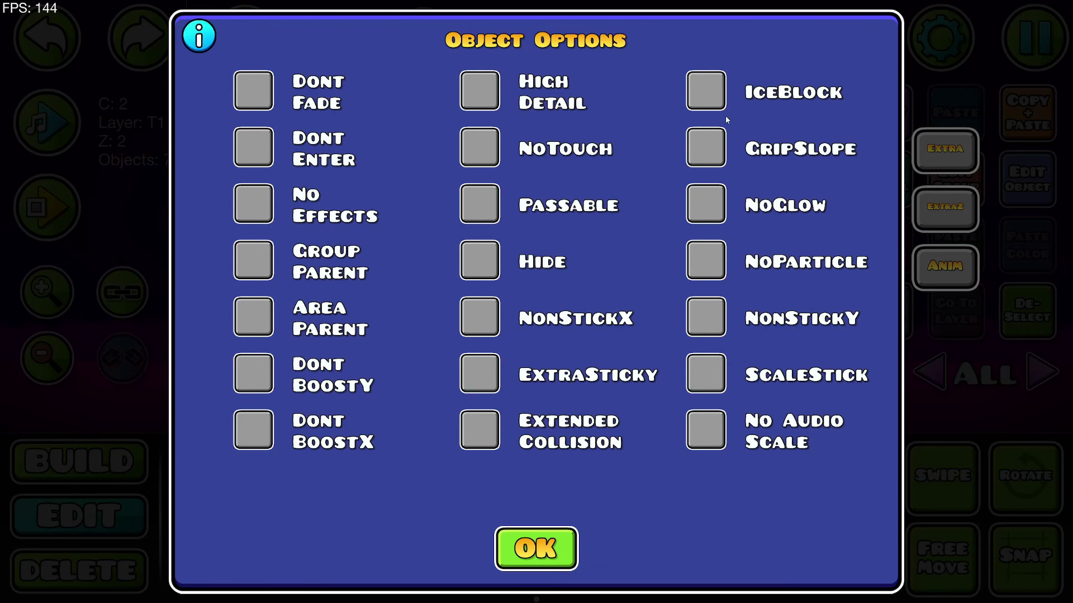
pyautogui.click(717, 98)
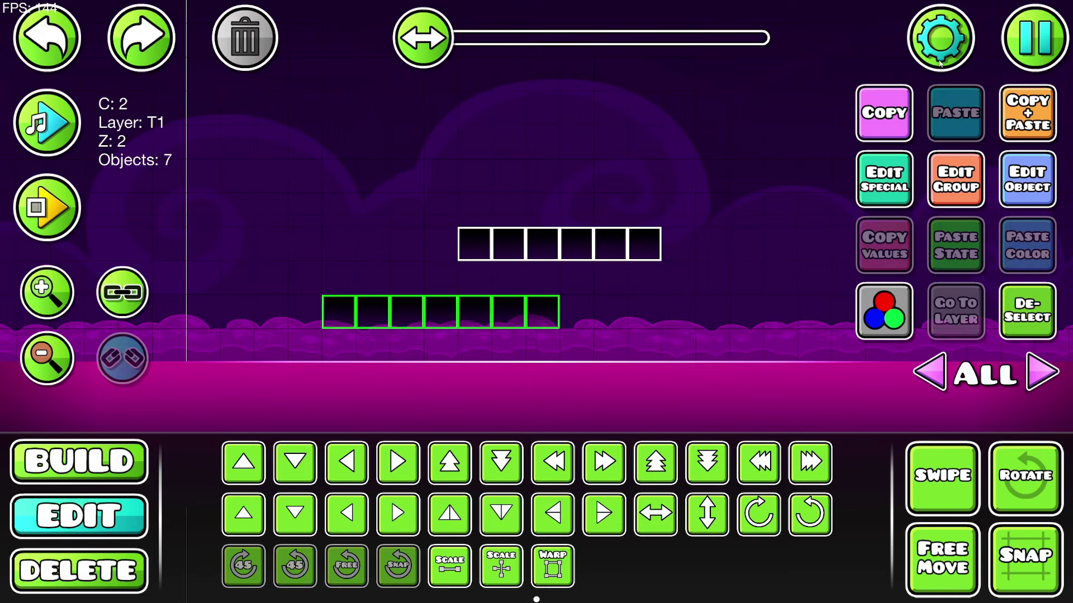
# - Check the Platformer game type and the starting mode in the level settings
pyautogui.click(941, 65)
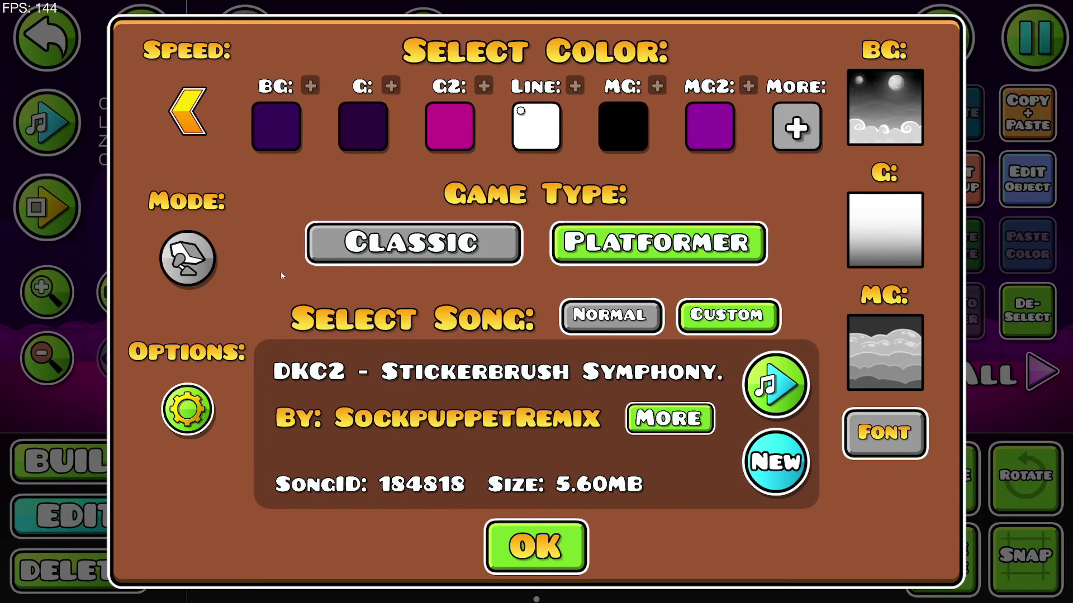
pyautogui.click(187, 257)
pyautogui.click(520, 407)
pyautogui.click(527, 545)
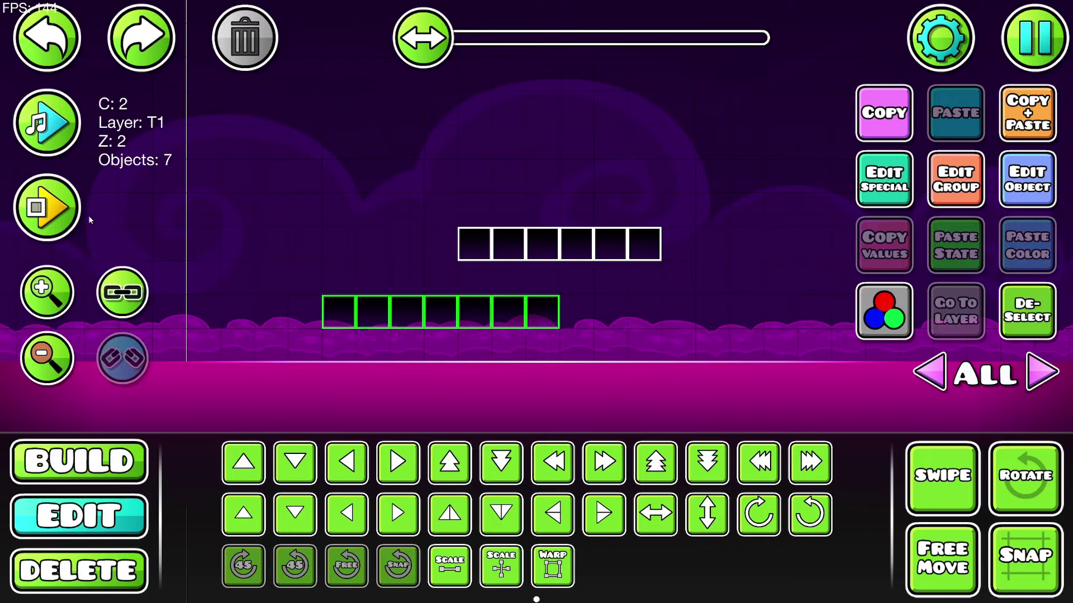
# - Playtest the level and slide the player back and forth on the blue IceBlock row
pyautogui.click(56, 213)
pyautogui.click(551, 331)
pyautogui.press('a')
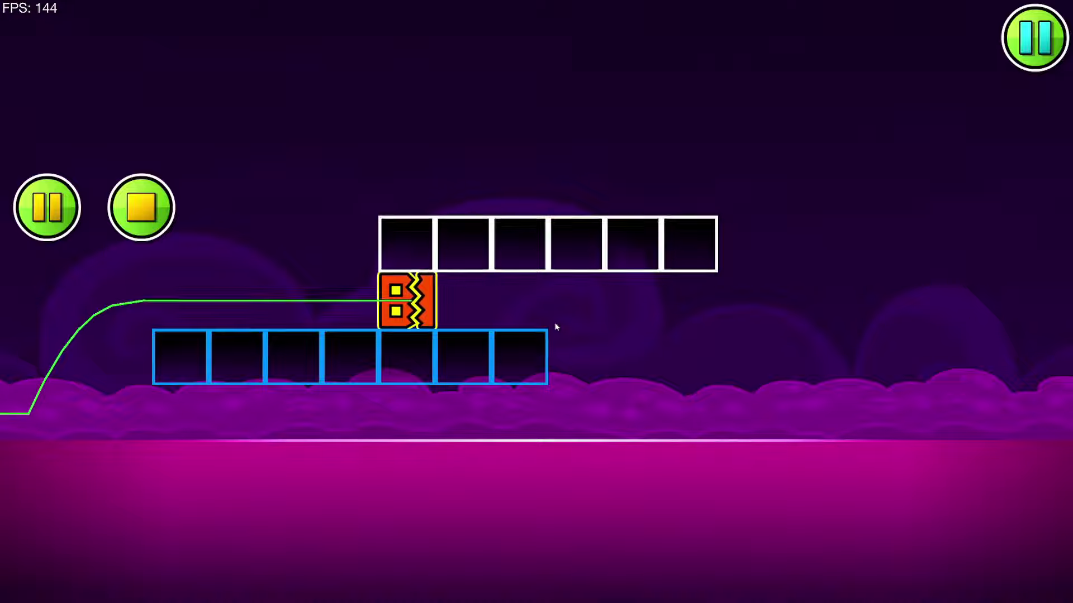
pyautogui.press('Right')
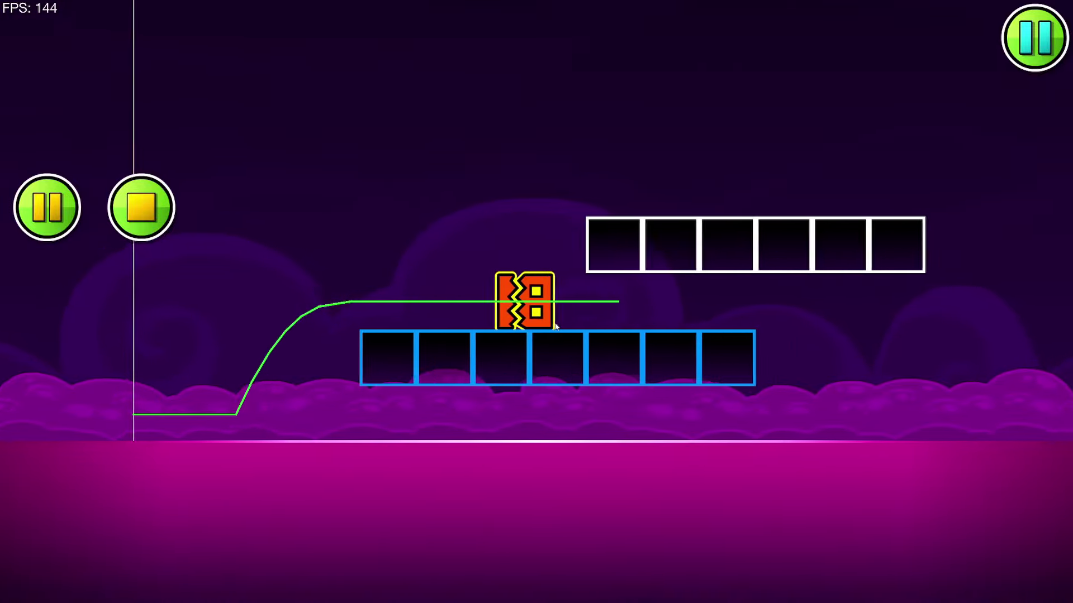
pyautogui.press('Left')
pyautogui.press('d')
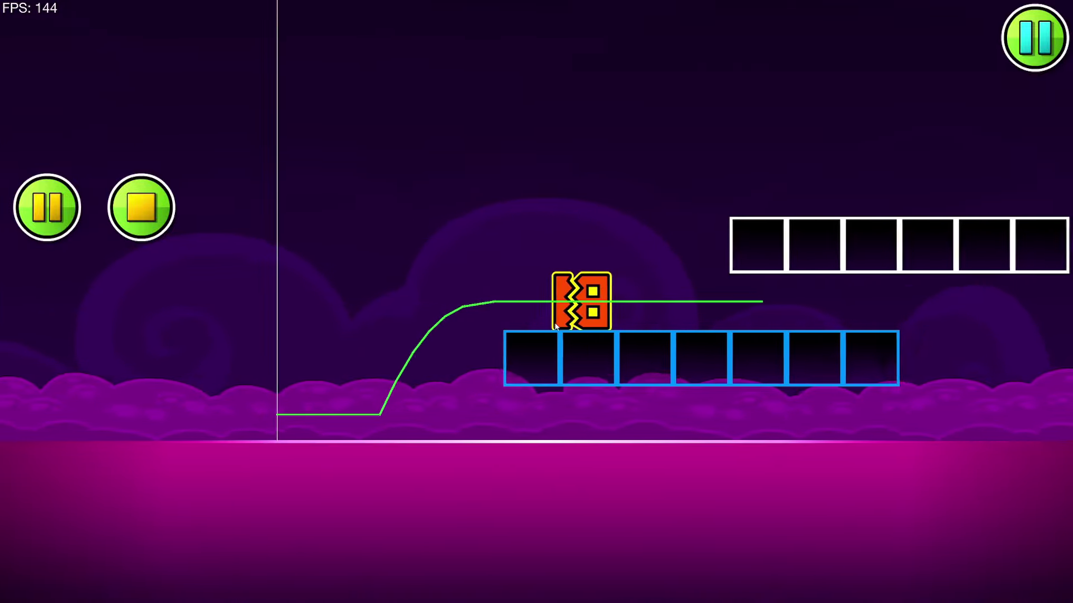
# - Jump from the IceBlock row onto the upper row of plain blocks and move in both directions to compare friction
pyautogui.click(636, 364)
pyautogui.press('a')
pyautogui.click(622, 356)
pyautogui.press('d')
pyautogui.press('a')
pyautogui.click(621, 351)
pyautogui.press('d')
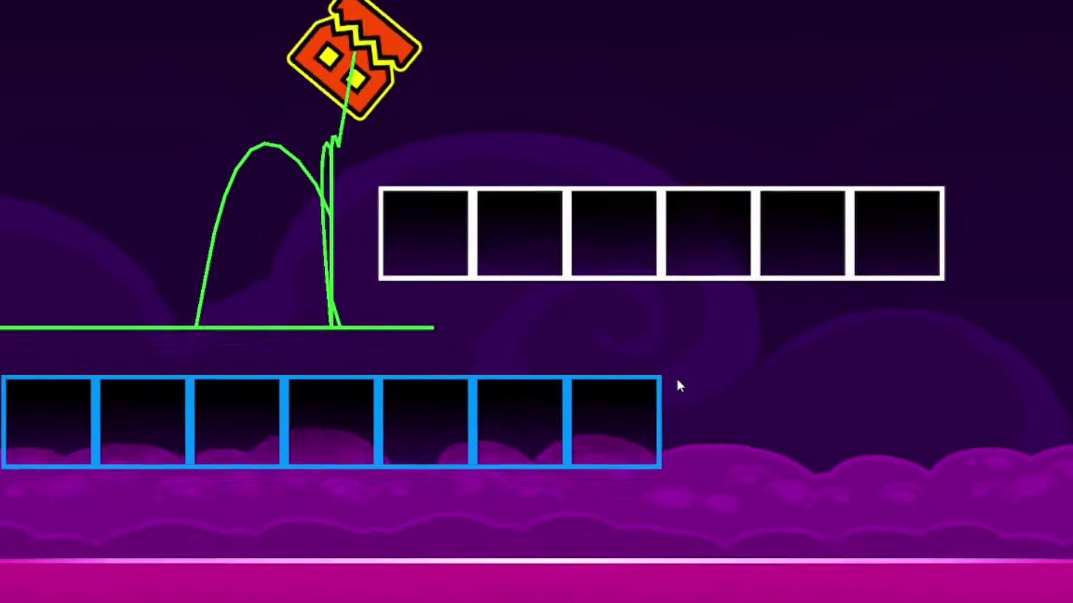
pyautogui.press('a')
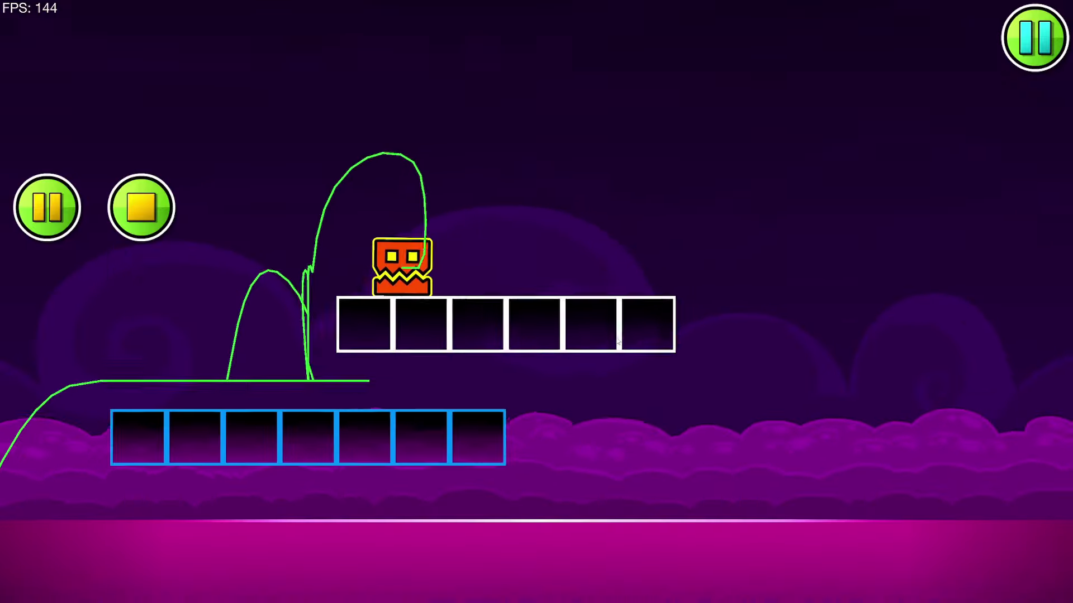
pyautogui.press('d')
pyautogui.press('a')
pyautogui.press('d')
pyautogui.press('Left')
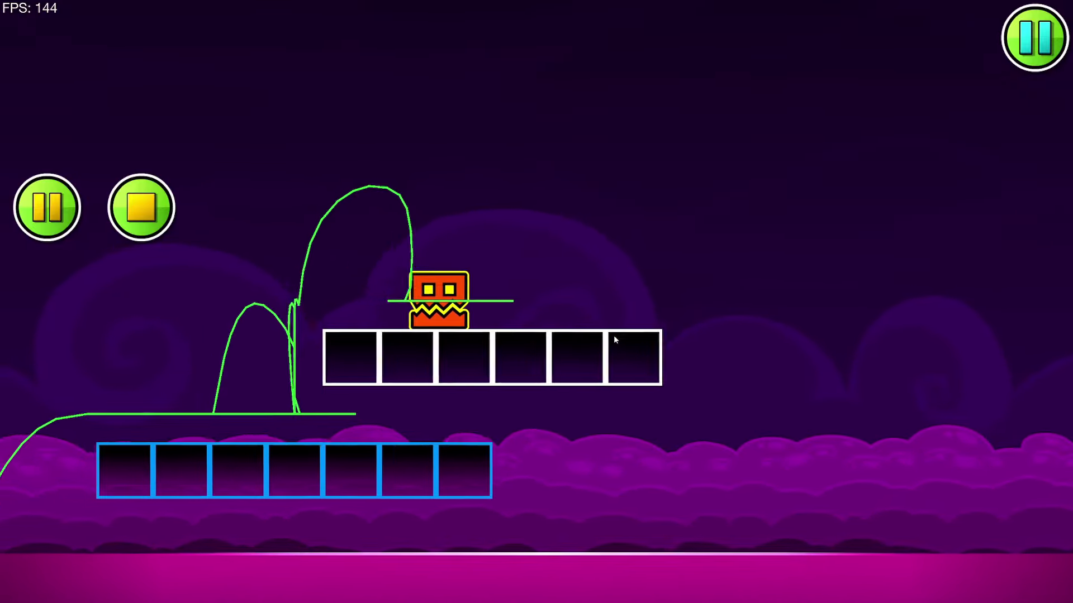
# - Return to the IceBlock row, slide across it in both directions and stop the playtest
pyautogui.press('a')
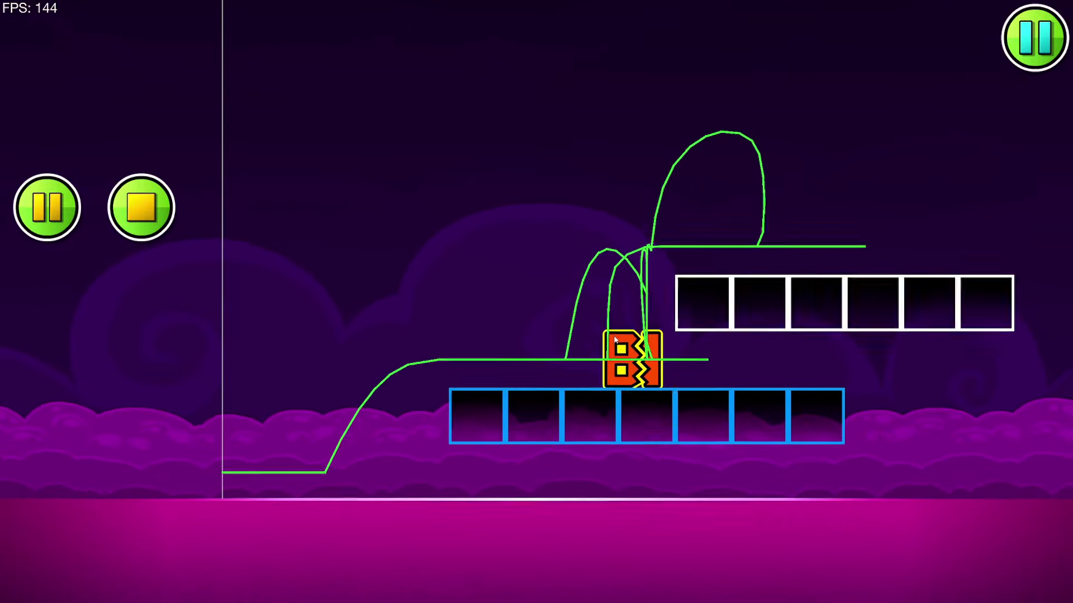
pyautogui.press('d')
pyautogui.press('Right')
pyautogui.press('Left')
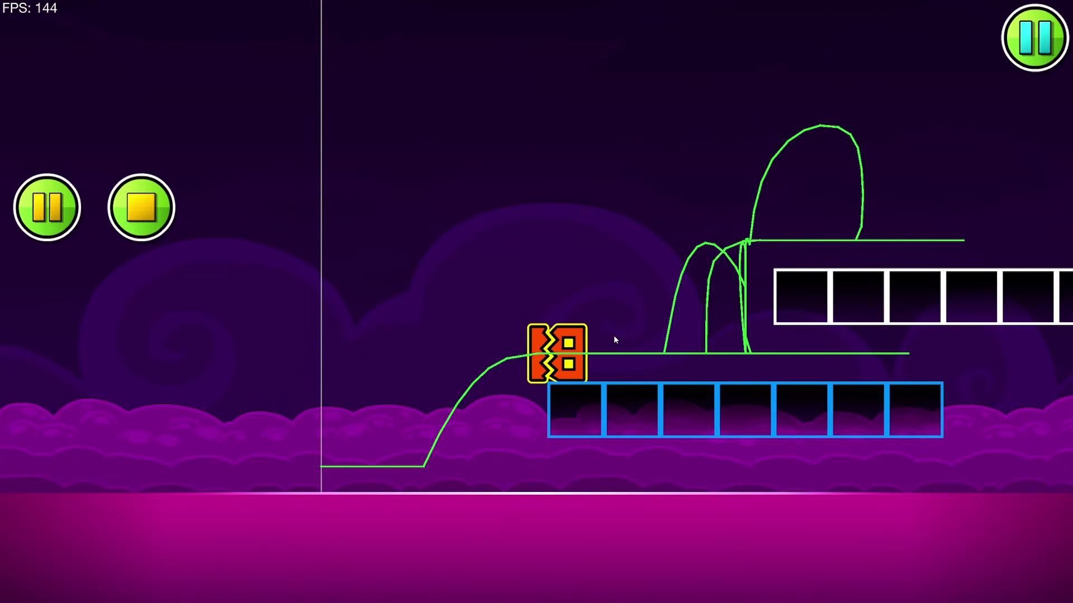
pyautogui.press('Right')
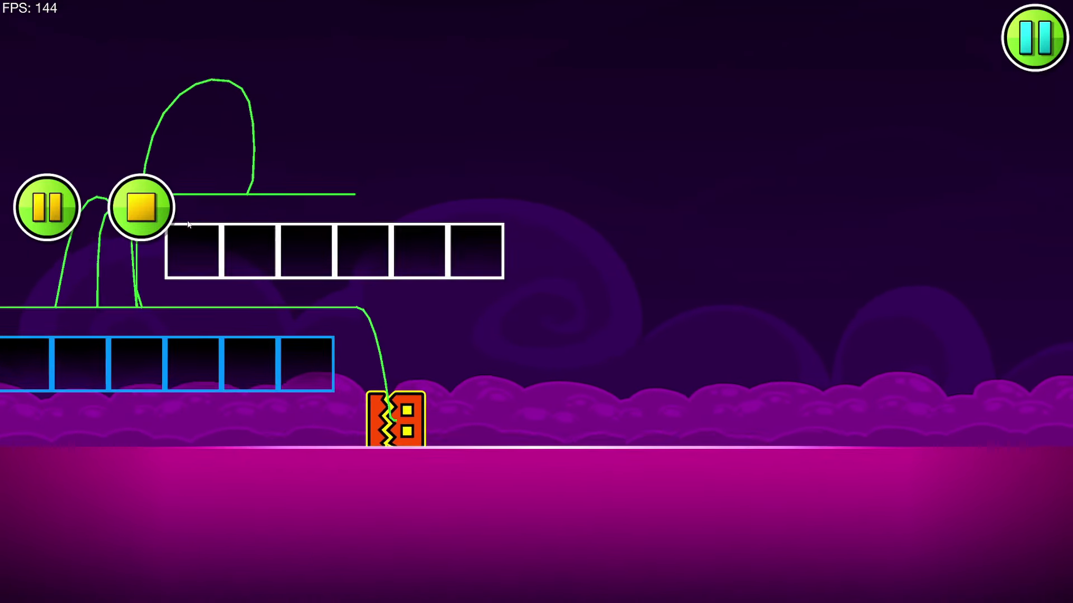
pyautogui.click(141, 207)
# - Select both rows of blocks and delete them
pyautogui.moveTo(490, 334); pyautogui.dragTo(677, 359)
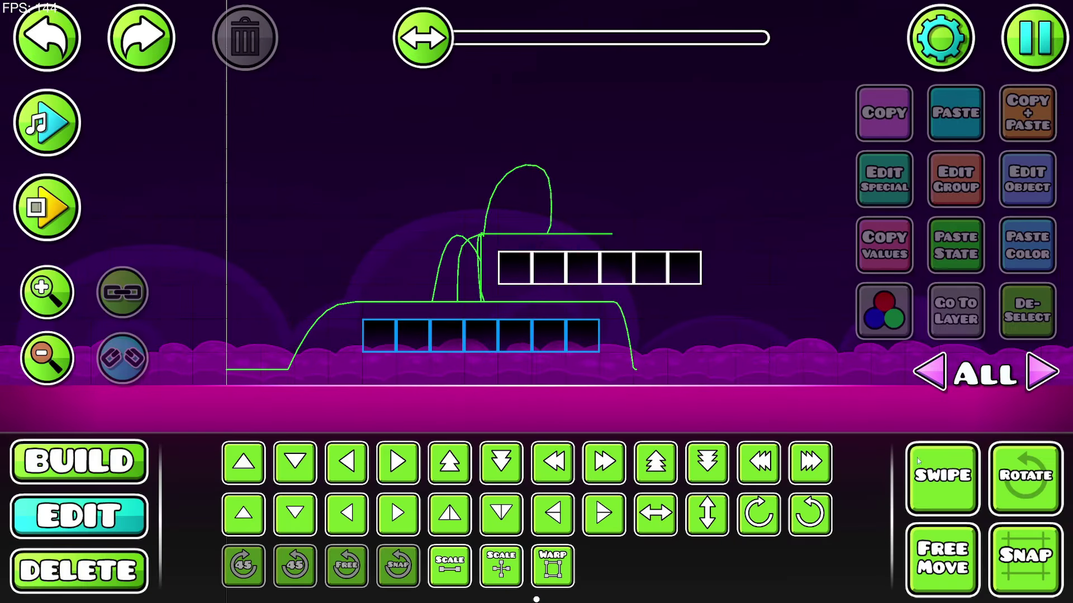
pyautogui.moveTo(316, 399); pyautogui.dragTo(720, 216)
pyautogui.press('Delete')
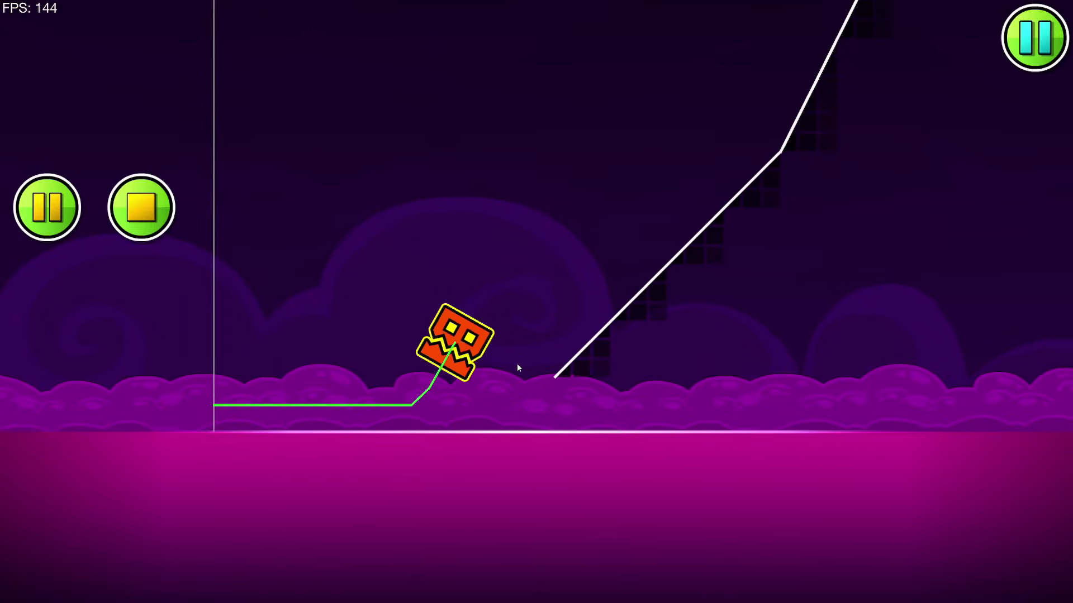
# - Playtest running and jumping up the slopes without GripSlope
pyautogui.press('d')
pyautogui.press('space')
pyautogui.press('space')
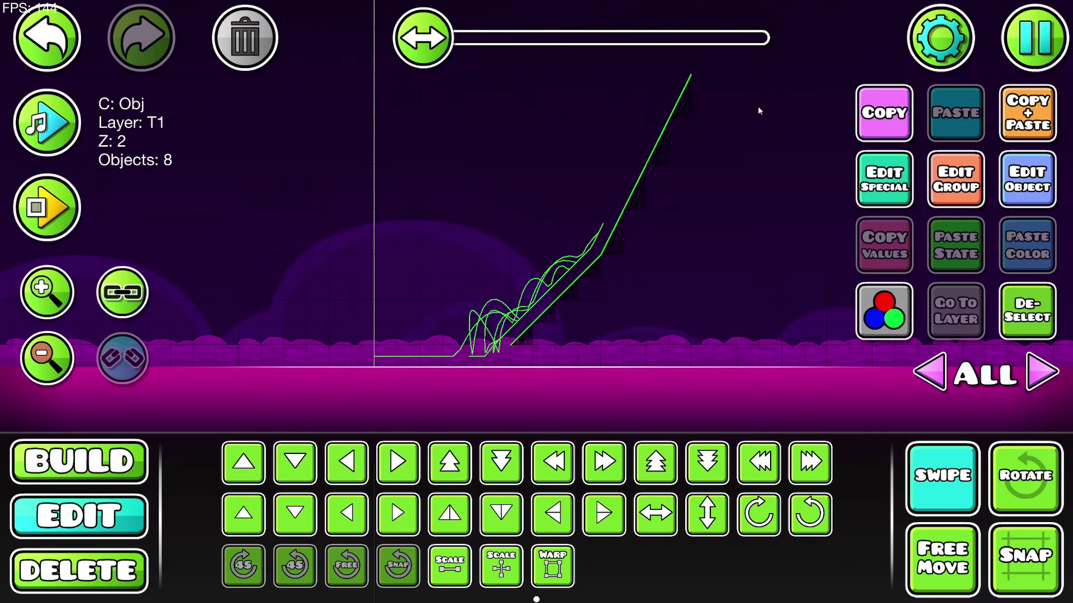
# - Enable the GripSlope option for the selected slope objects and turn off Swipe
pyautogui.click(962, 182)
pyautogui.click(944, 148)
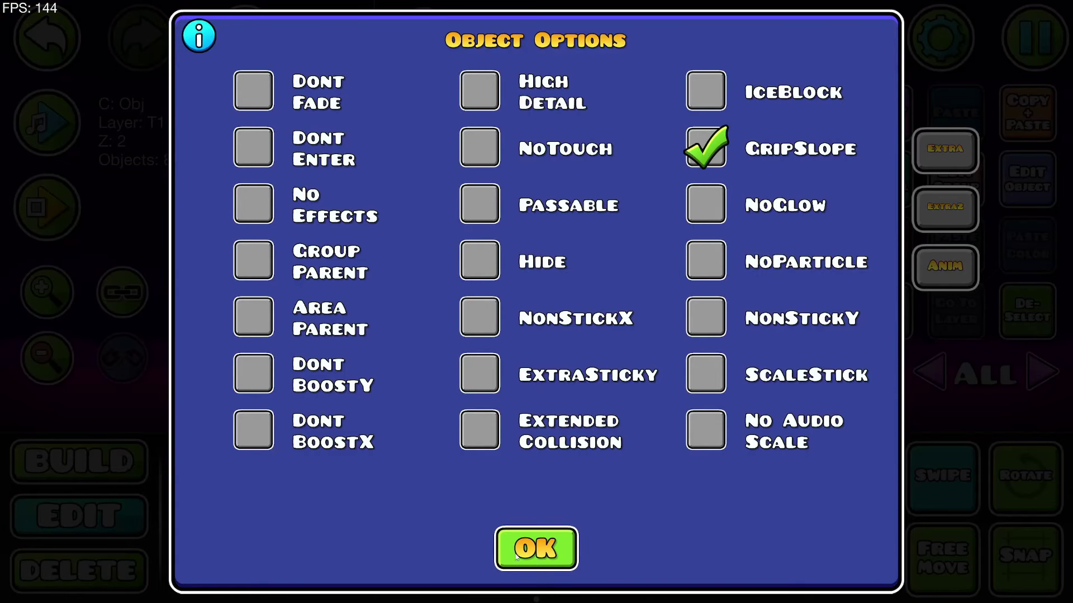
pyautogui.click(514, 552)
pyautogui.click(528, 561)
pyautogui.click(922, 487)
# - Playtest the slopes with GripSlope enabled, running and jumping up to the steep upper section
pyautogui.moveTo(249, 281); pyautogui.dragTo(160, 305)
pyautogui.click(49, 293)
pyautogui.click(49, 293)
pyautogui.click(48, 207)
pyautogui.press('d')
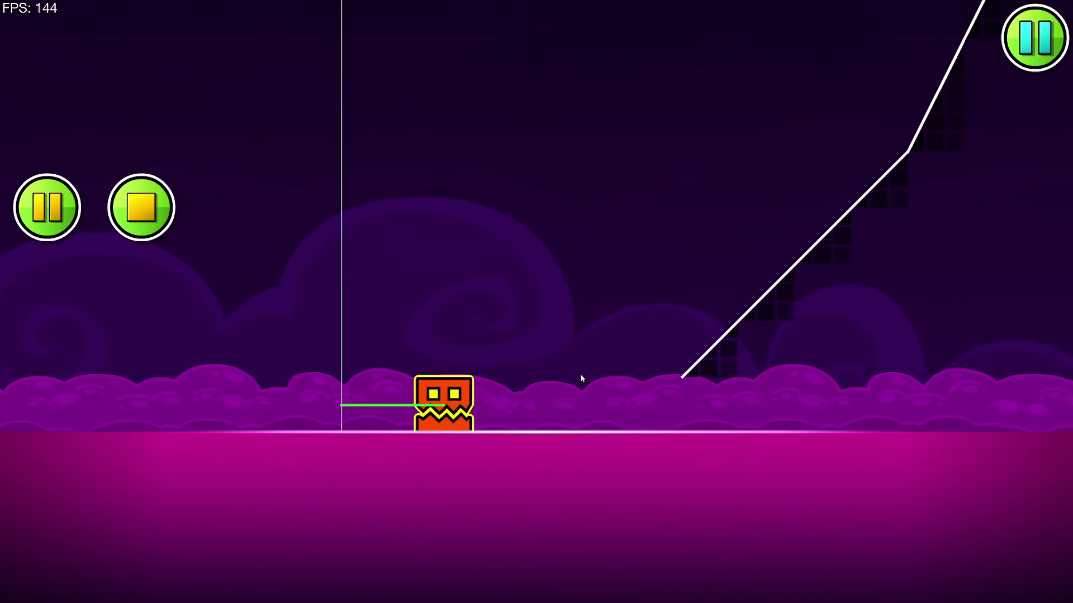
pyautogui.press('space')
pyautogui.press('space')
pyautogui.press('space')
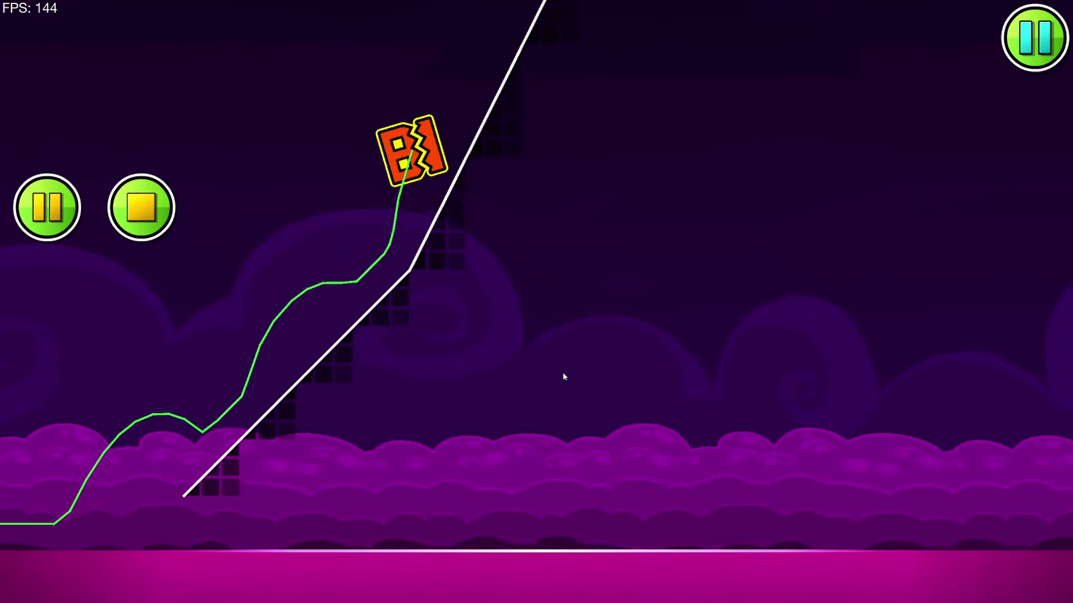
pyautogui.press('space')
pyautogui.press('space')
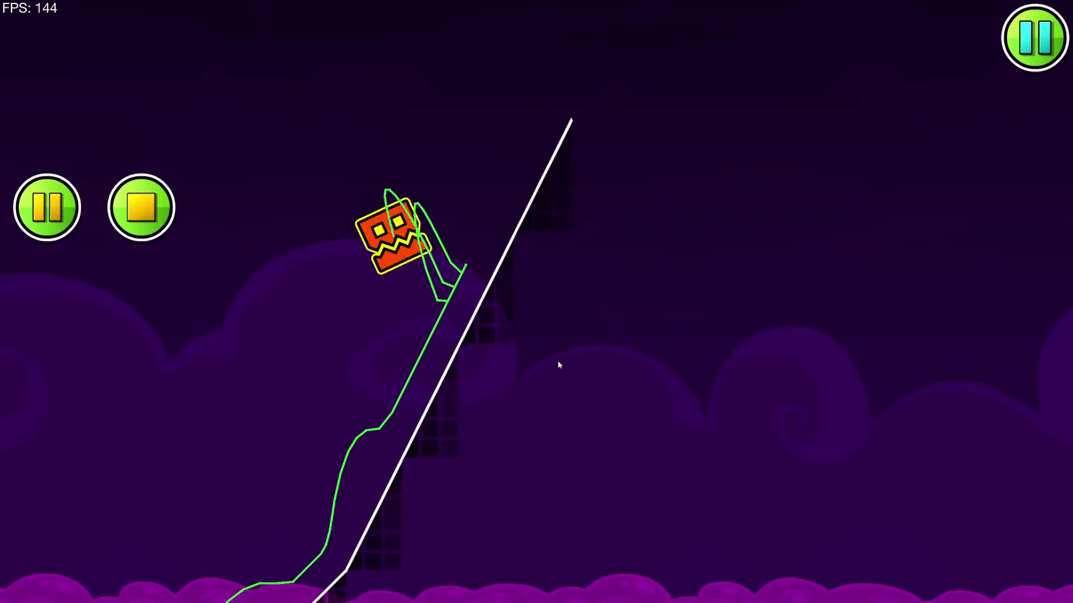
pyautogui.click(555, 355)
pyautogui.click(555, 354)
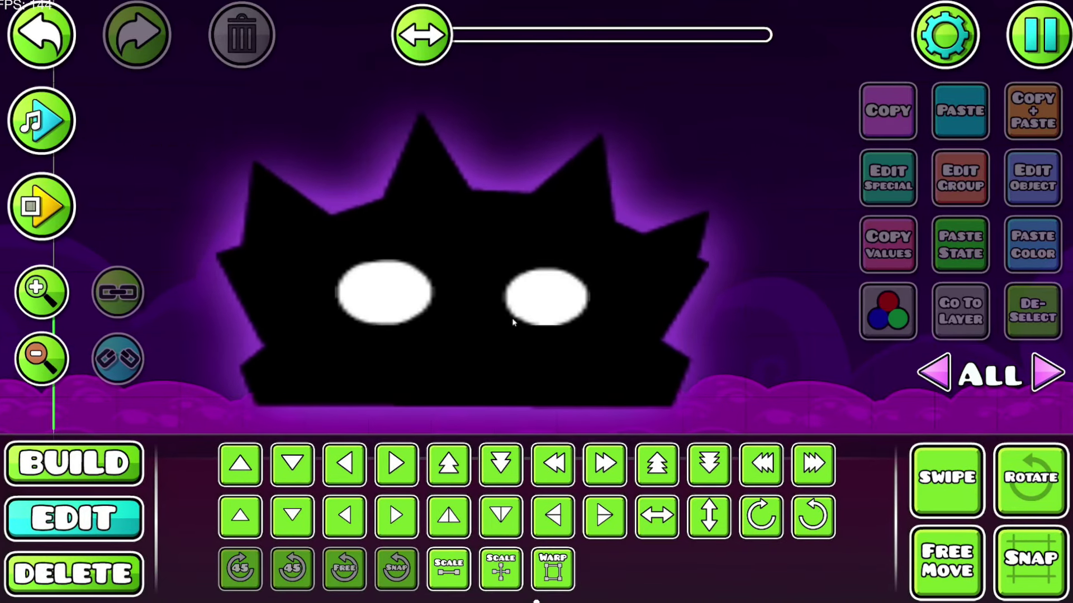
# - Place a black gradient block overlapping the spiked monster and enlarge it with Warp into a wide rectangle
pyautogui.press('1')
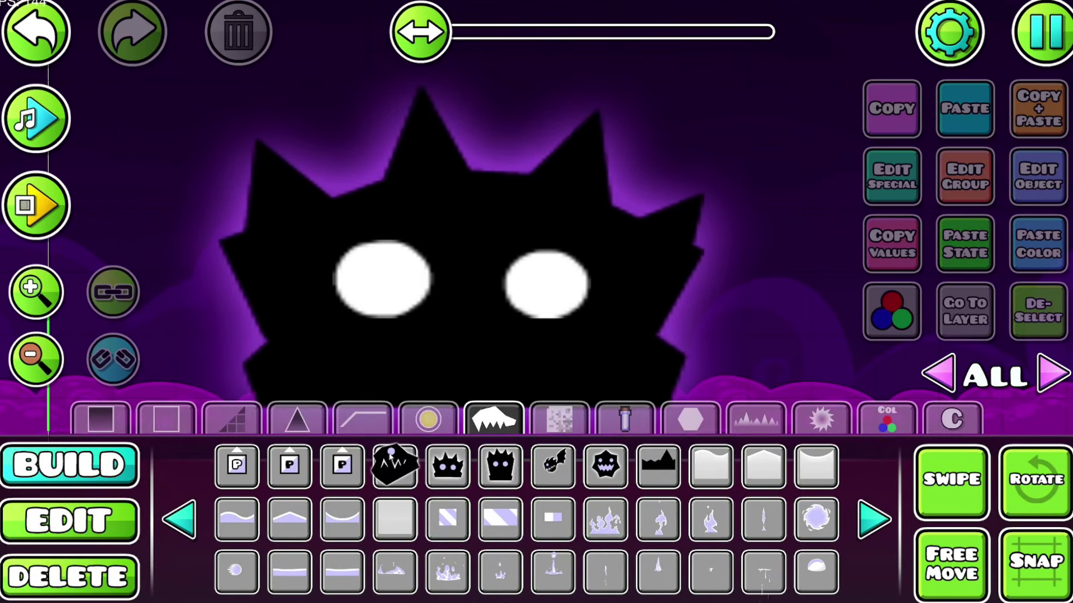
pyautogui.click(103, 418)
pyautogui.click(242, 465)
pyautogui.scroll(-8, 536, 251)
pyautogui.moveTo(673, 251); pyautogui.dragTo(577, 342)
pyautogui.click(434, 244)
pyautogui.click(63, 523)
pyautogui.click(553, 576)
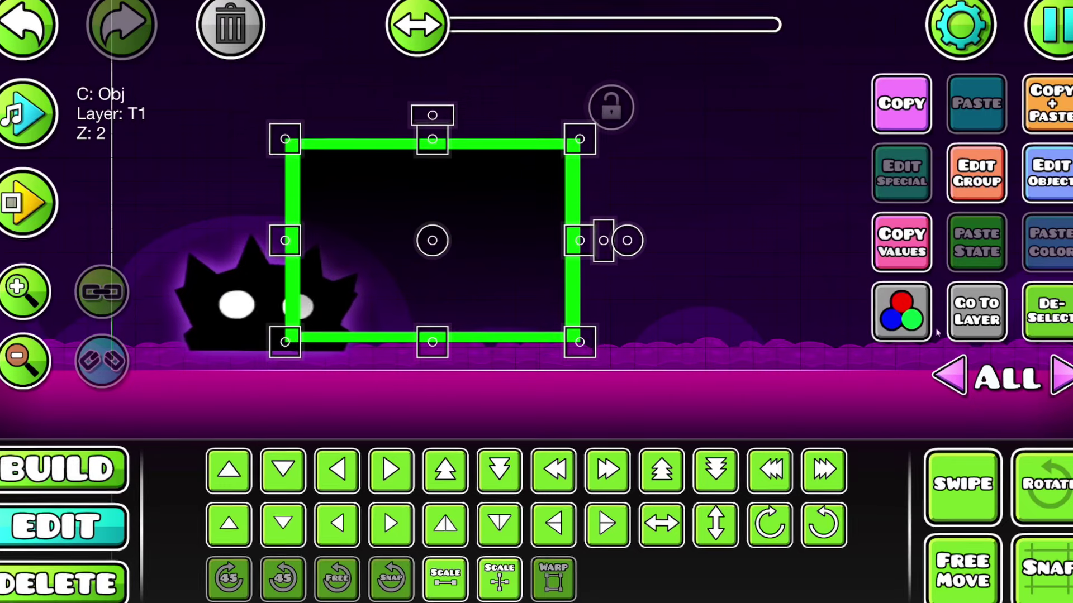
# - Play the level to view the glow around the enlarged block and return to the editor
pyautogui.click(682, 312)
pyautogui.press('Escape')
pyautogui.click(536, 216)
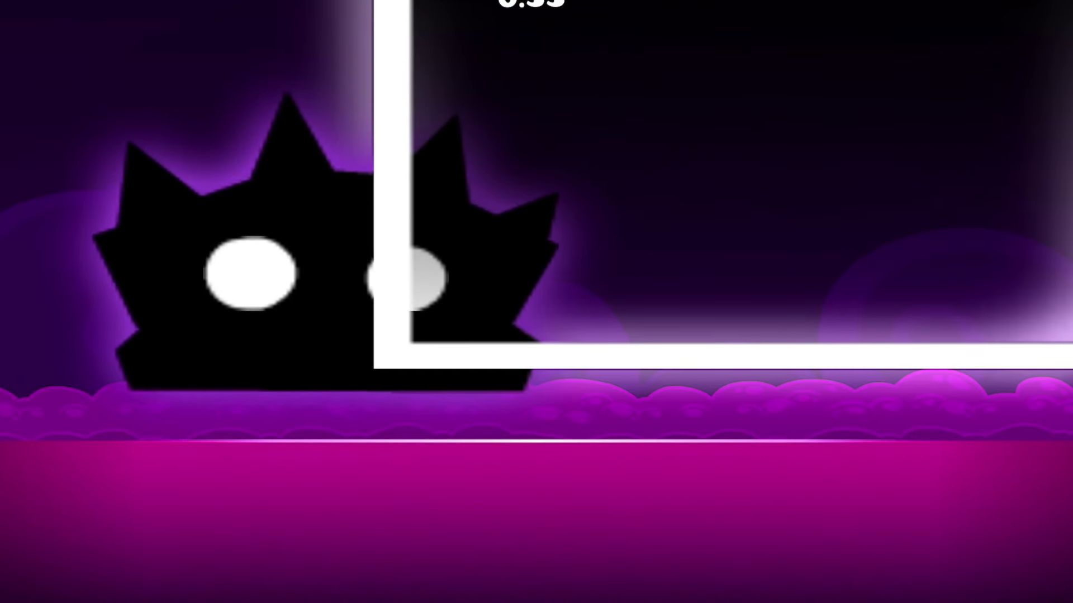
pyautogui.press('Escape')
pyautogui.click(328, 369)
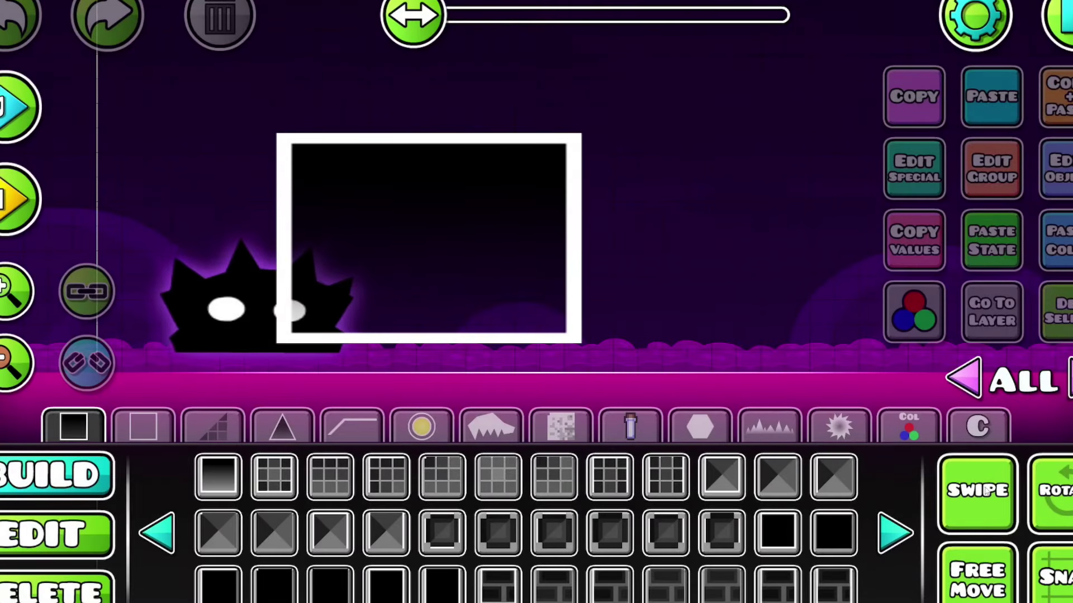
# - Turn on Swipe, select the spiked monster and the enlarged block together, and enable their NoGlow option
pyautogui.click(980, 490)
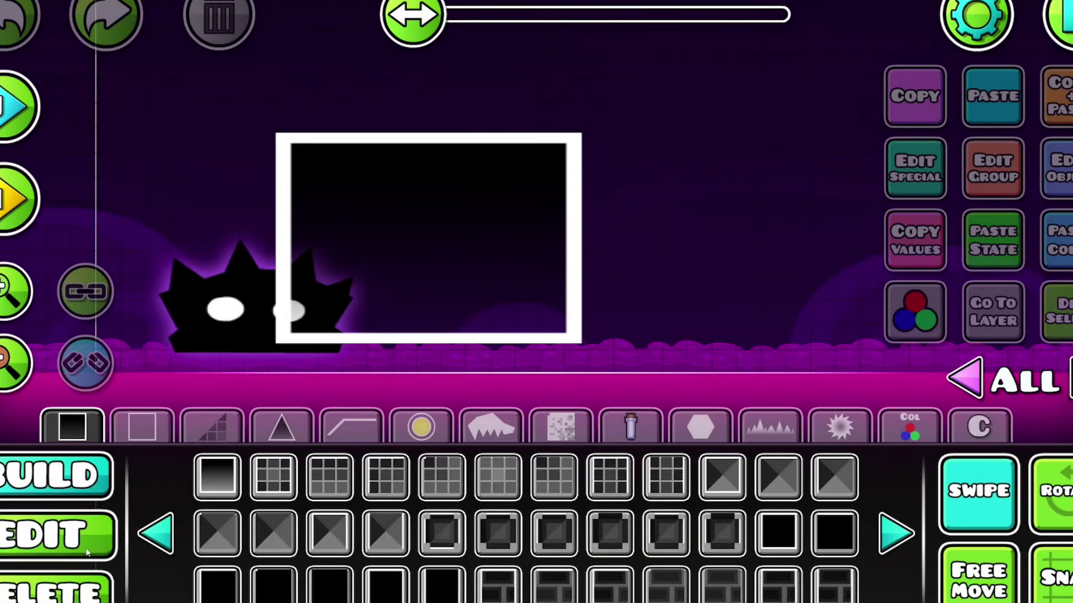
pyautogui.click(47, 536)
pyautogui.moveTo(131, 385); pyautogui.dragTo(438, 232)
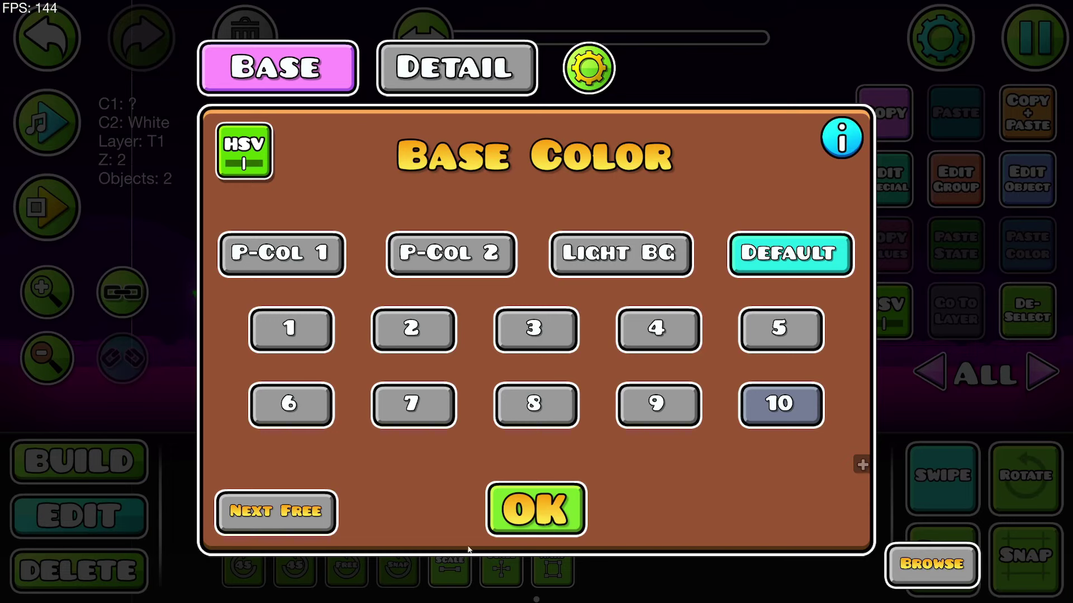
pyautogui.click(536, 509)
pyautogui.click(955, 179)
pyautogui.click(944, 149)
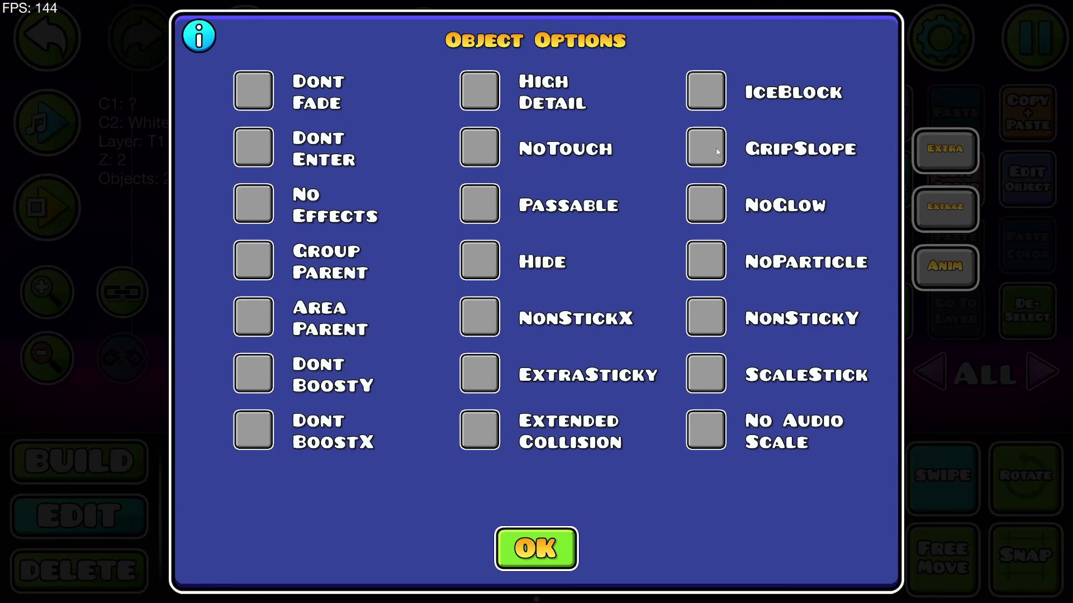
pyautogui.click(536, 548)
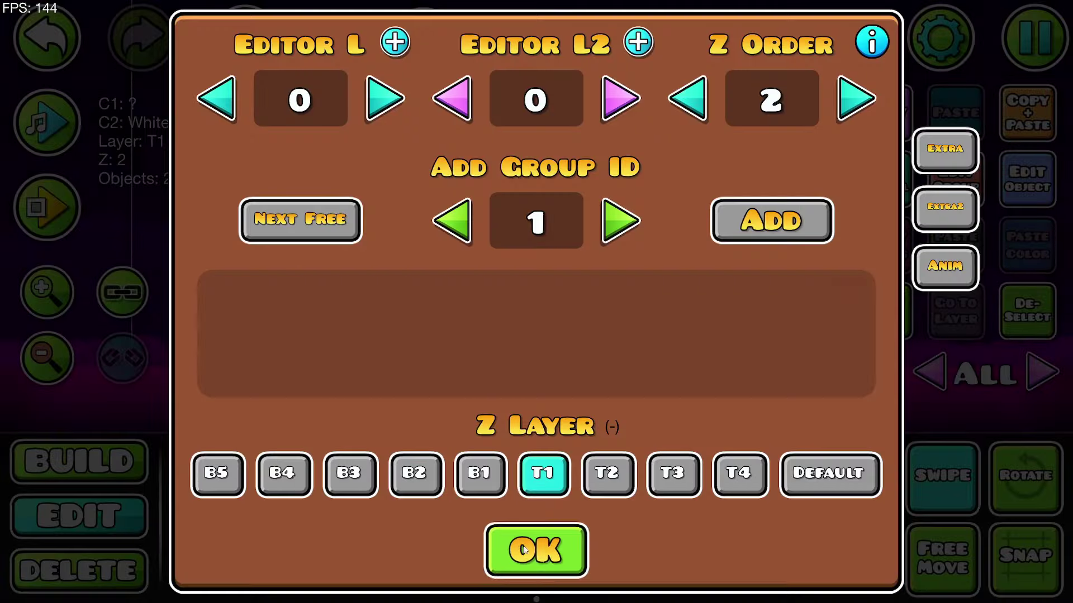
pyautogui.click(536, 548)
# - Save and play the level to view the spiked monster and enlarged block with NoGlow enabled
pyautogui.press('Escape')
pyautogui.click(496, 223)
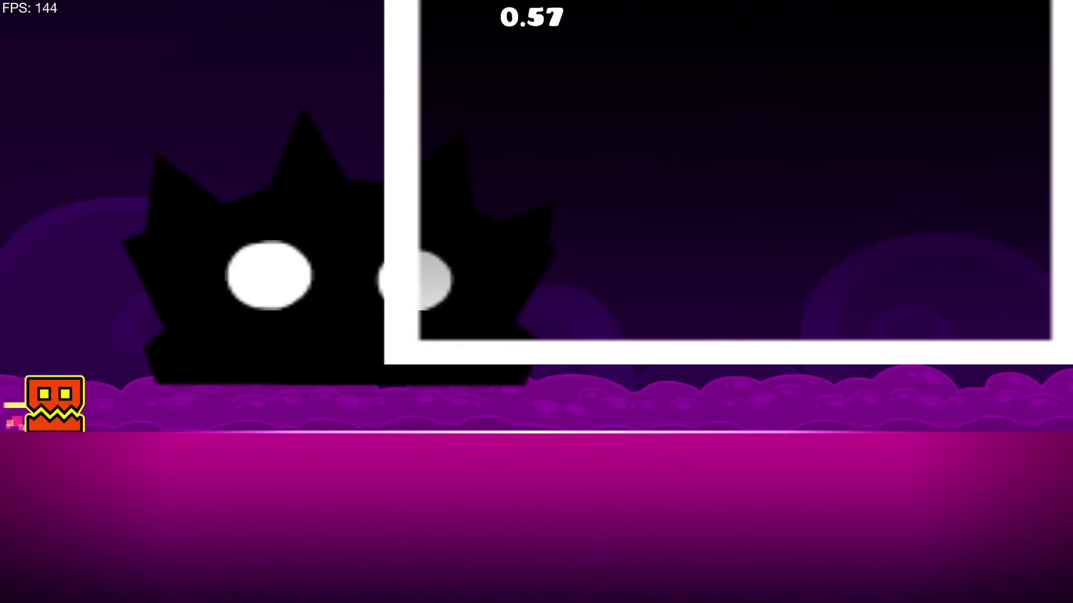
pyautogui.press('space')
pyautogui.press('a')
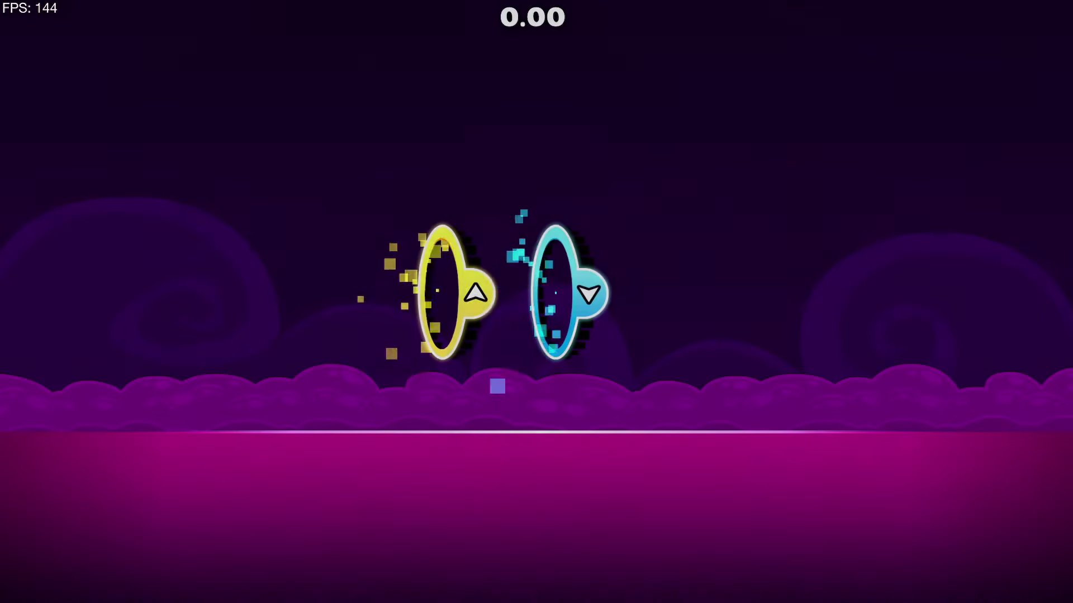
# - Pause the playtest of the yellow and blue gravity portals and return to the editor
pyautogui.press('Escape')
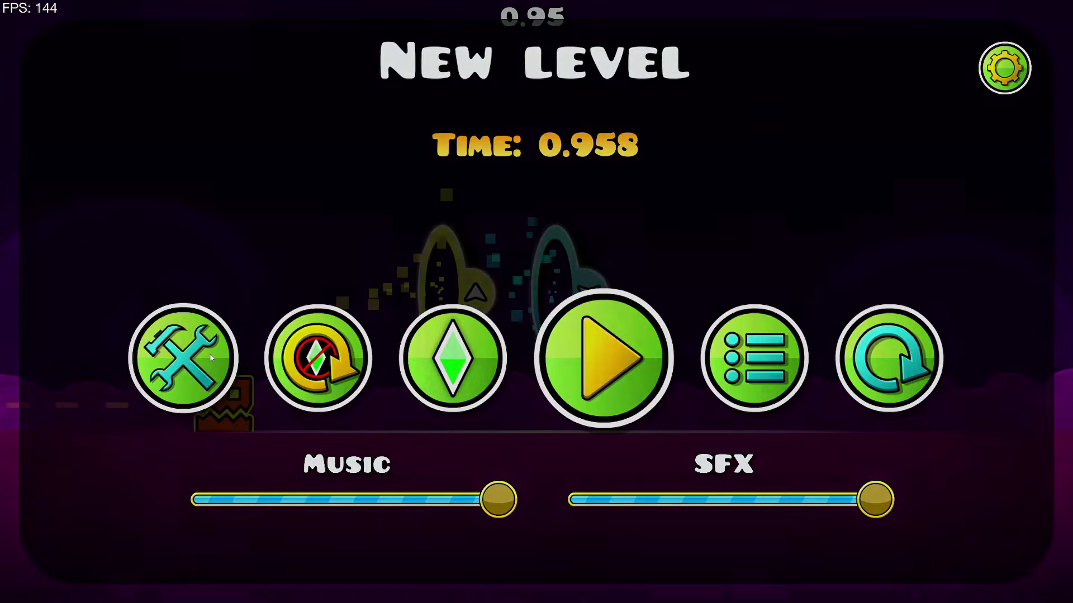
pyautogui.click(182, 359)
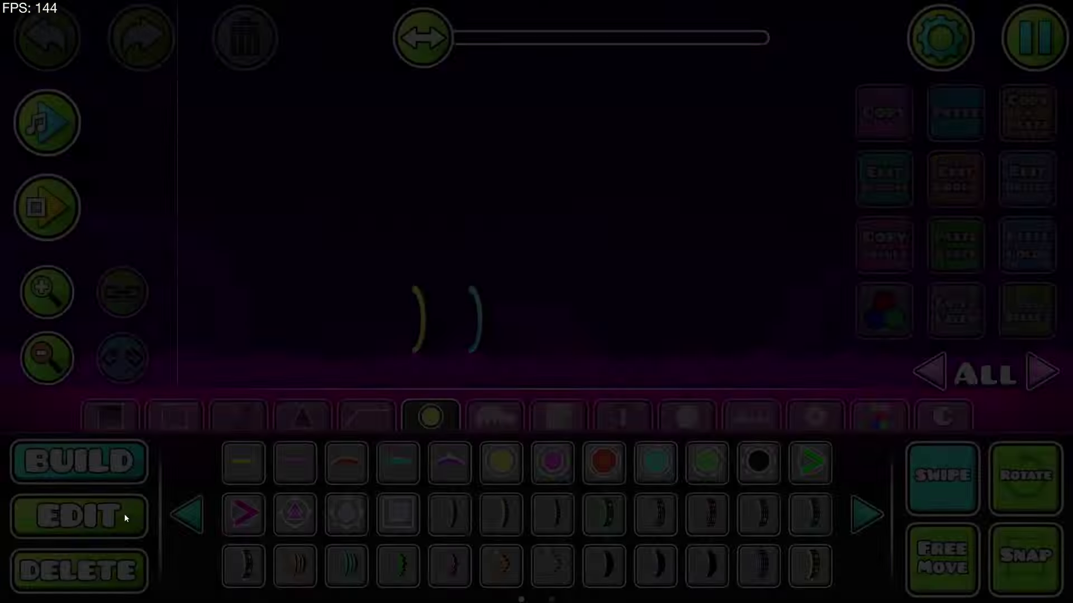
# - Select both gravity portals and enable their NoParticle option
pyautogui.click(125, 516)
pyautogui.moveTo(331, 364); pyautogui.dragTo(583, 238)
pyautogui.click(945, 175)
pyautogui.click(917, 160)
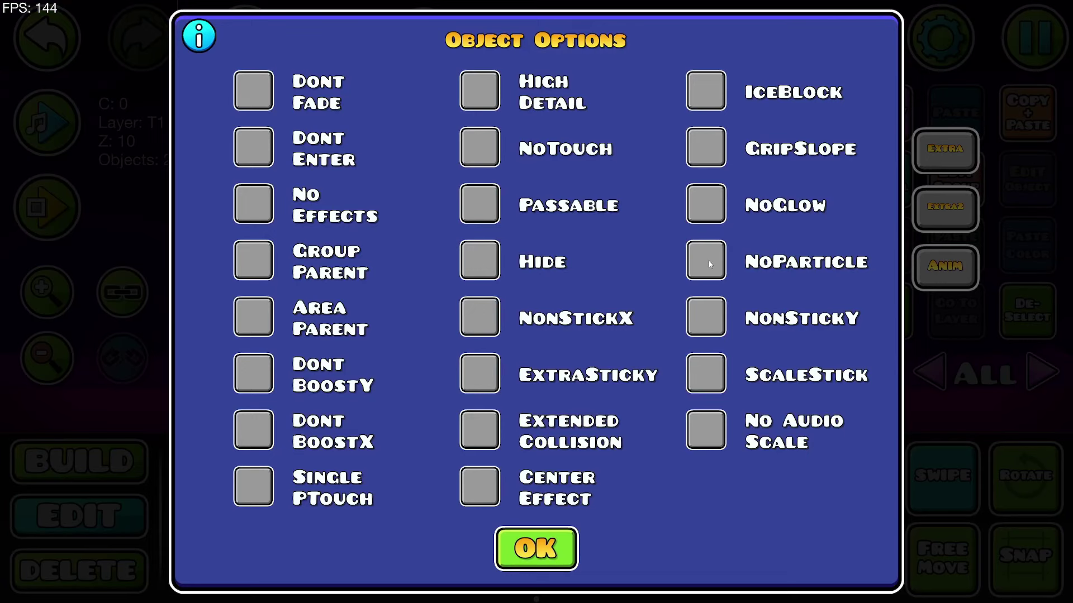
pyautogui.press('Escape')
pyautogui.press('Escape')
# - Save and play the level to view the gravity portals with NoParticle enabled
pyautogui.click(52, 212)
pyautogui.click(1033, 40)
pyautogui.click(564, 221)
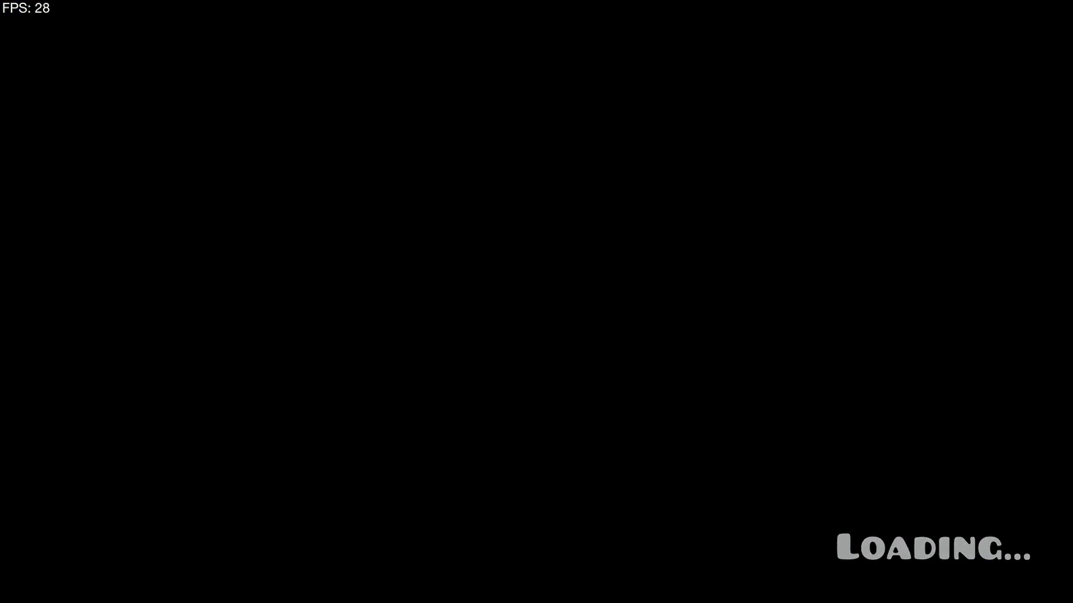